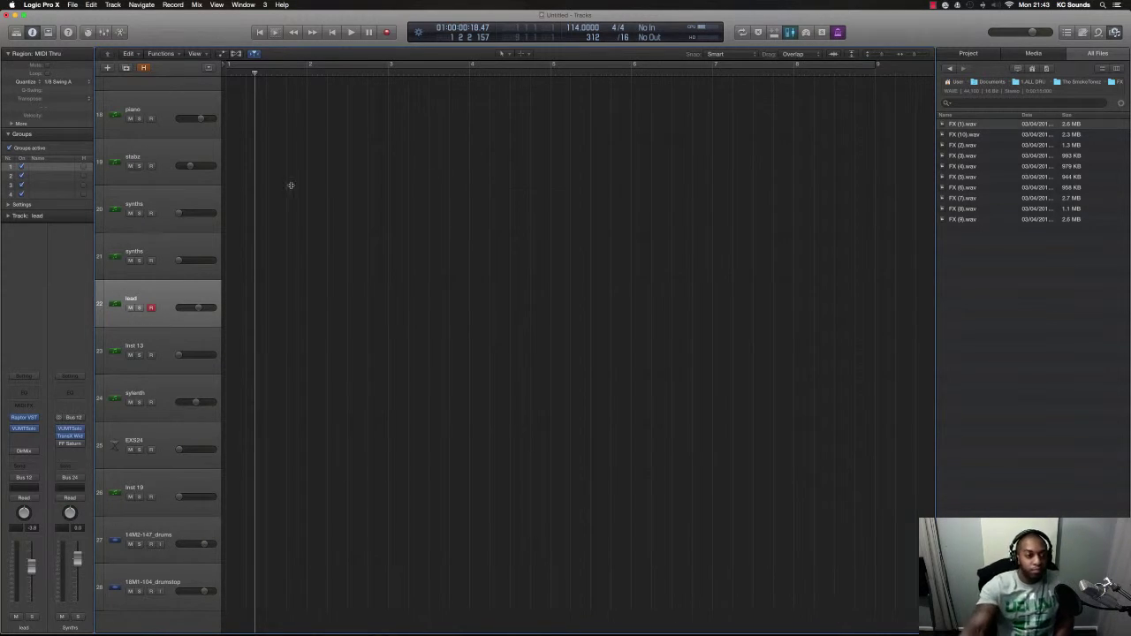
{"action": "scroll", "coordinate": [175, 166], "scroll_direction": "up", "scroll_amount": 1}
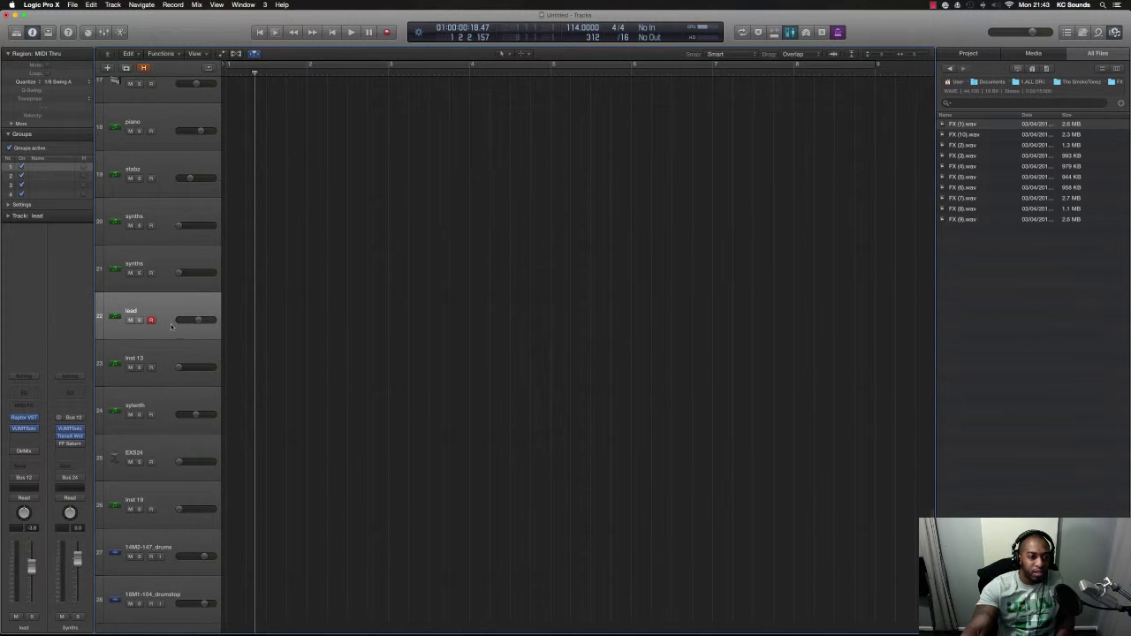
{"action": "scroll", "coordinate": [179, 254], "scroll_direction": "up", "scroll_amount": 10}
{"action": "scroll", "coordinate": [203, 248], "scroll_direction": "up", "scroll_amount": 6}
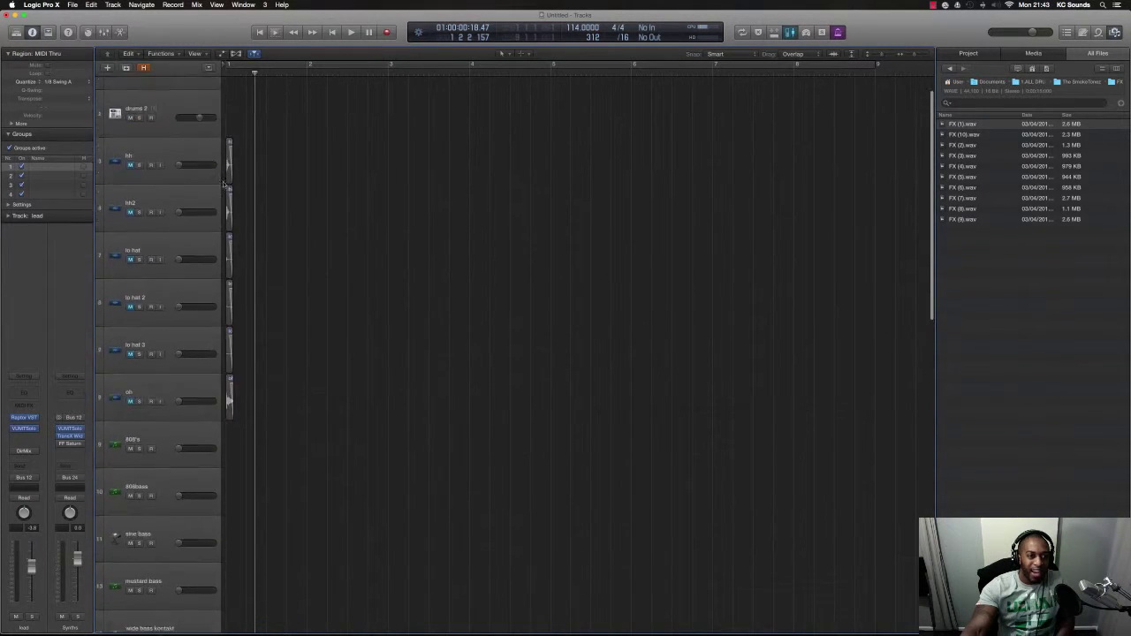
{"action": "scroll", "coordinate": [202, 249], "scroll_direction": "down", "scroll_amount": 10}
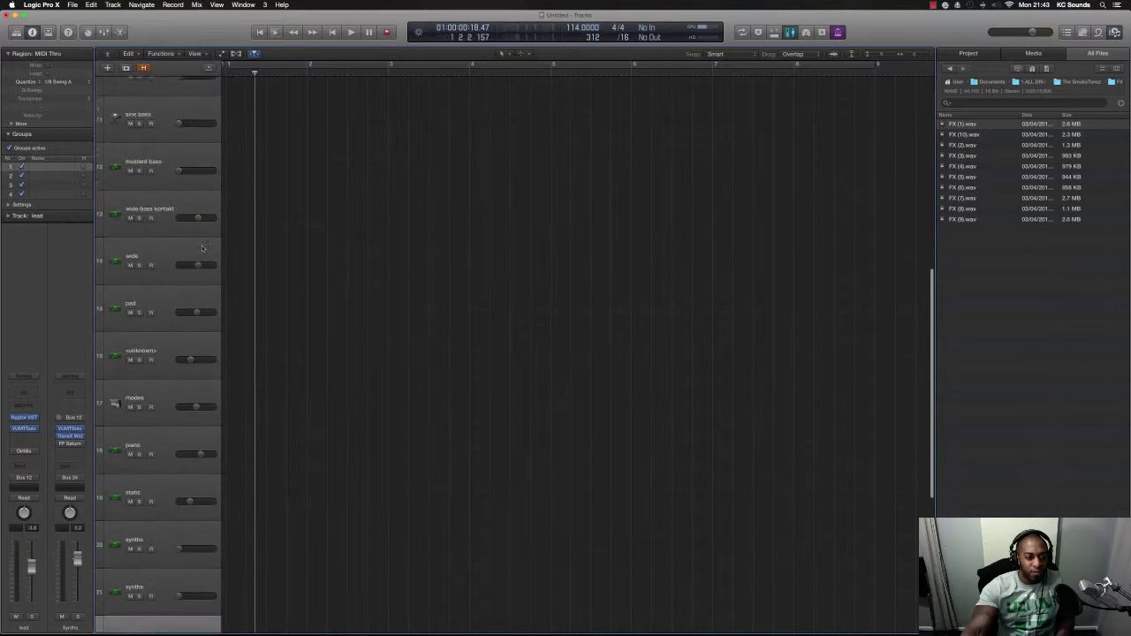
{"action": "scroll", "coordinate": [153, 318], "scroll_direction": "down", "scroll_amount": 5}
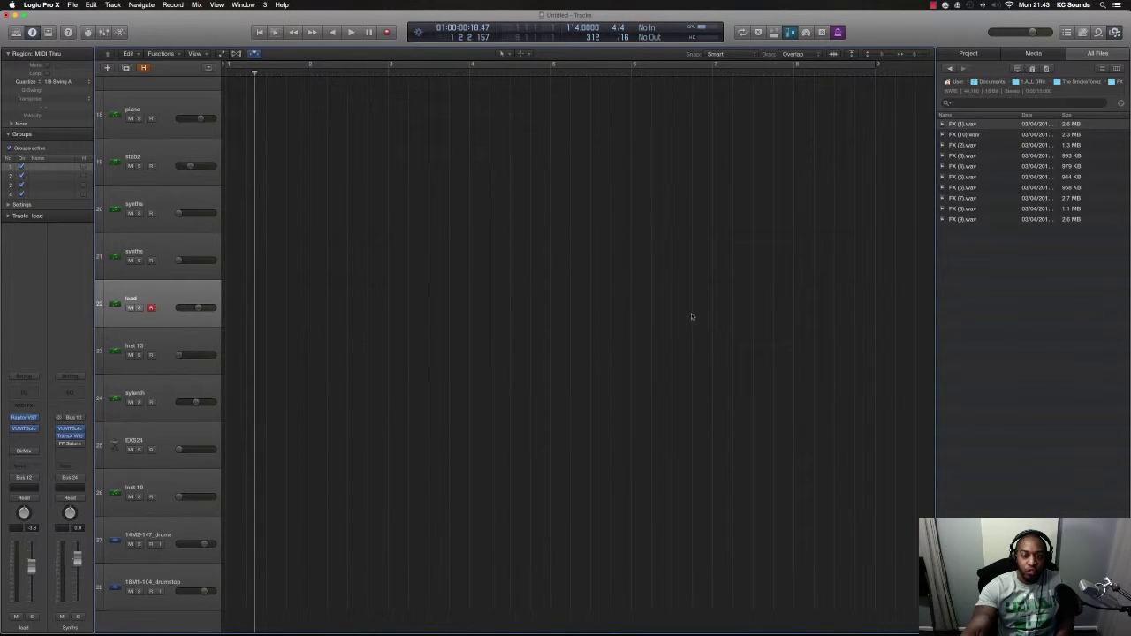
Turn on the cycle range over bars 1 to 9 in the arrangement
{"action": "key", "text": "super+Up"}
{"action": "key", "text": "super+Up"}
{"action": "key", "text": "super+Up"}
{"action": "key", "text": "super+Up"}
{"action": "key", "text": "super+Up"}
{"action": "key", "text": "super+Up"}
{"action": "key", "text": "super+Up"}
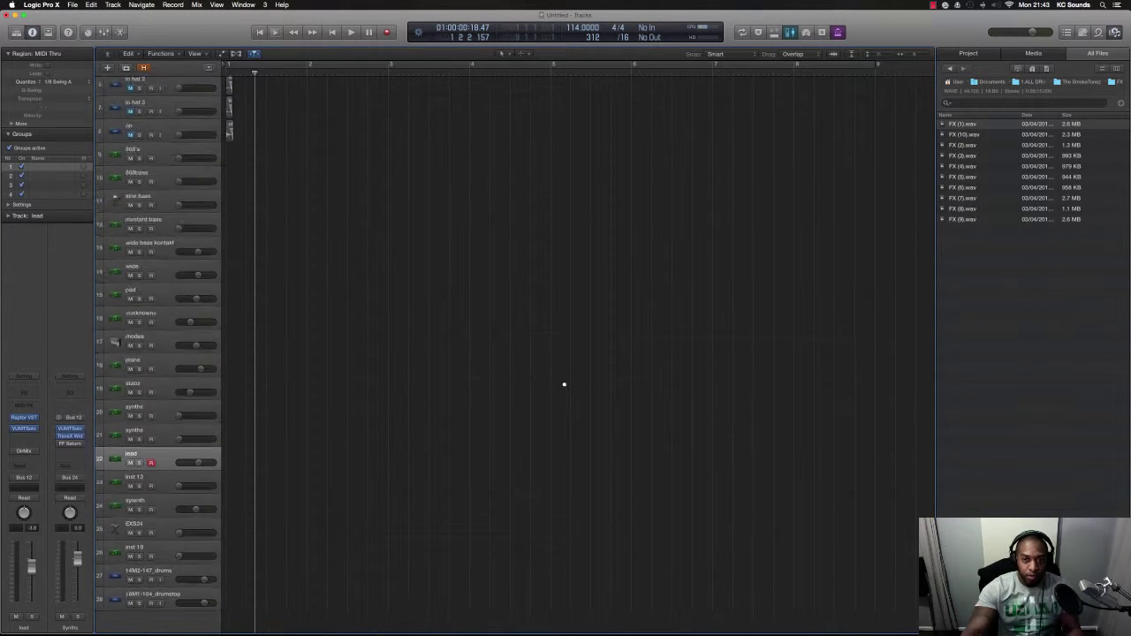
{"action": "left_click", "coordinate": [634, 64]}
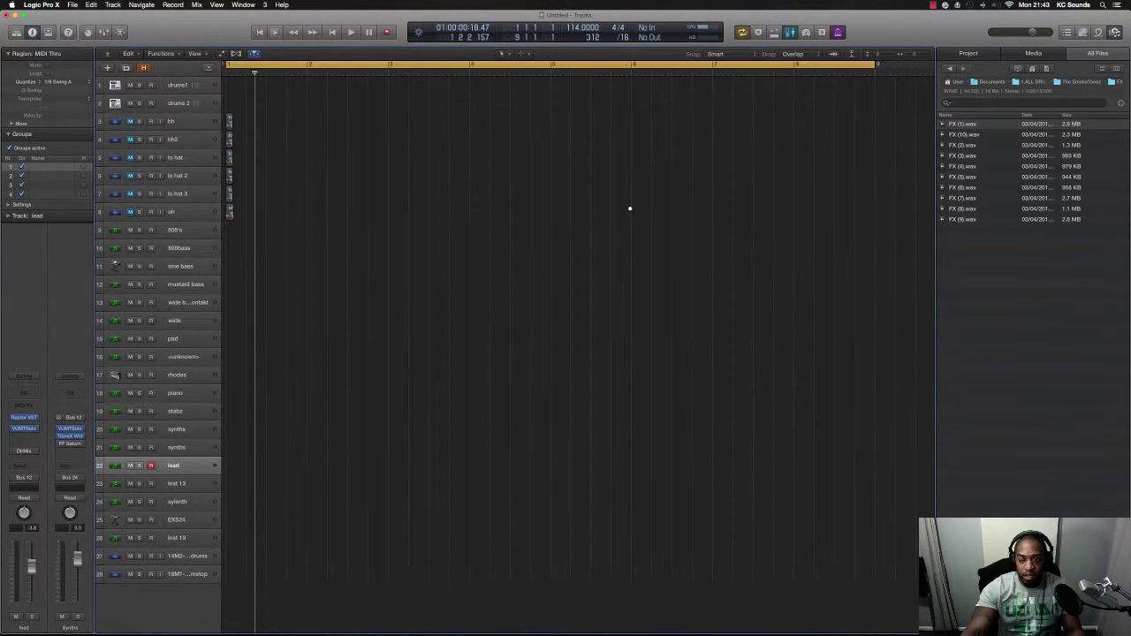
{"action": "key", "text": "super+Left"}
{"action": "key", "text": "super+Up"}
{"action": "key", "text": "super+Up"}
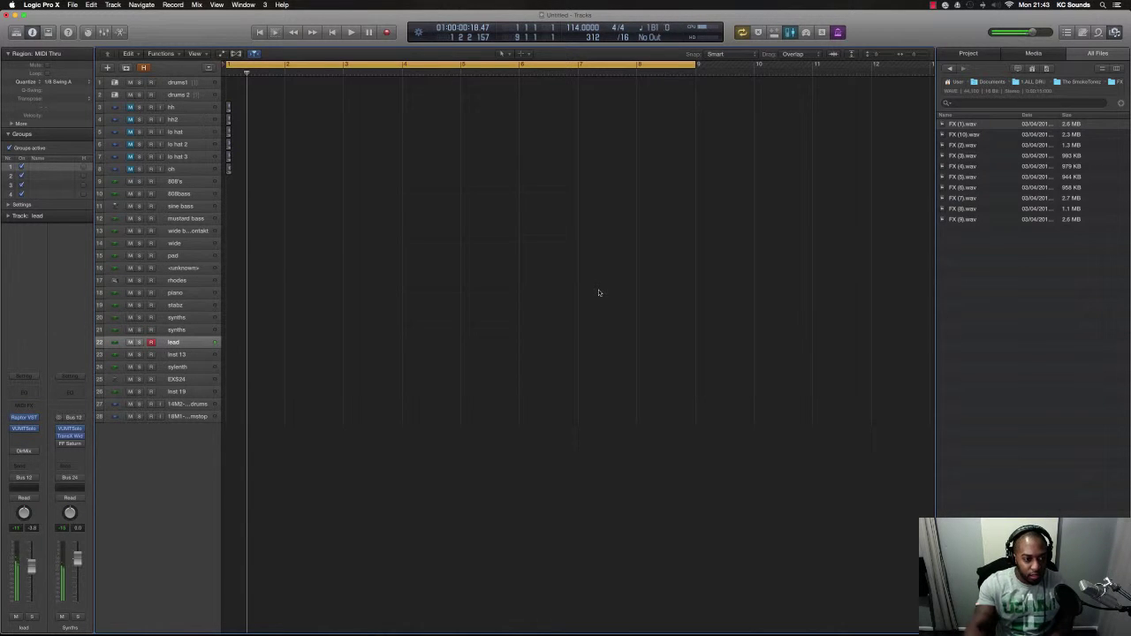
Lower the lead track's volume to about -8.0 dB and check its level in the VUMTSolo meter
{"action": "left_click_drag", "start_coordinate": [31, 565], "coordinate": [32, 579]}
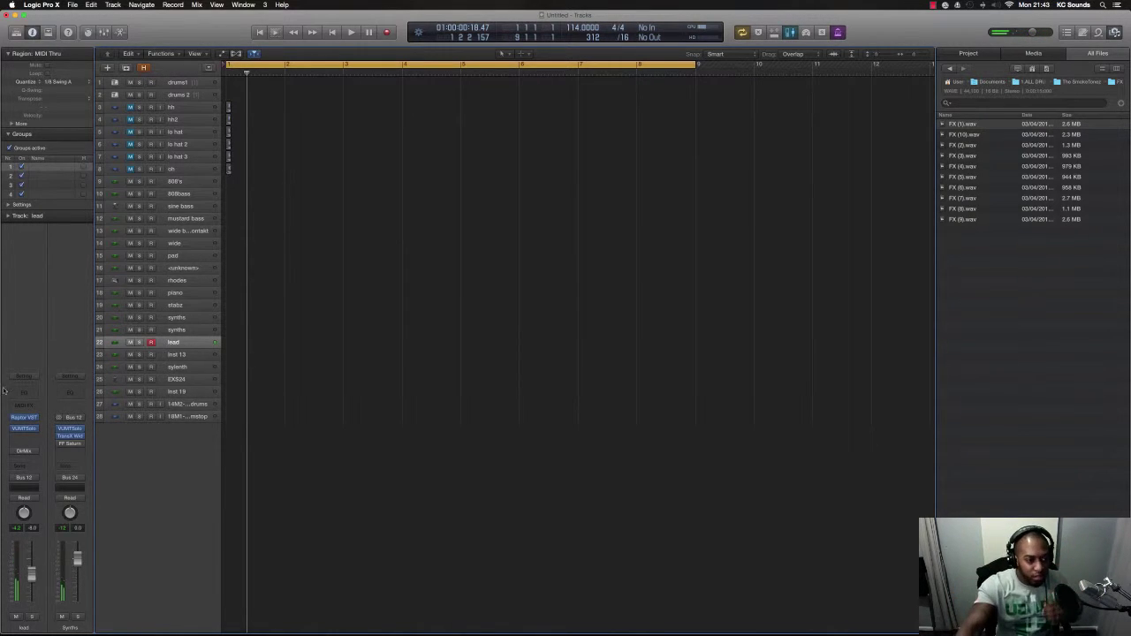
{"action": "left_click", "coordinate": [25, 429]}
{"action": "left_click_drag", "start_coordinate": [87, 163], "coordinate": [89, 178]}
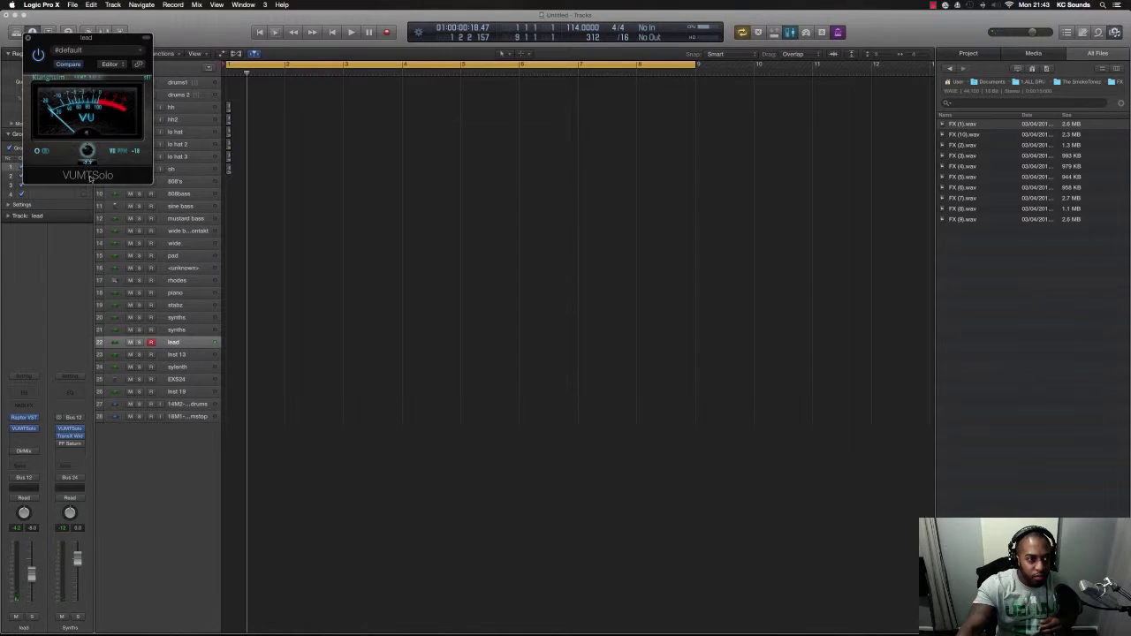
{"action": "left_click", "coordinate": [28, 38]}
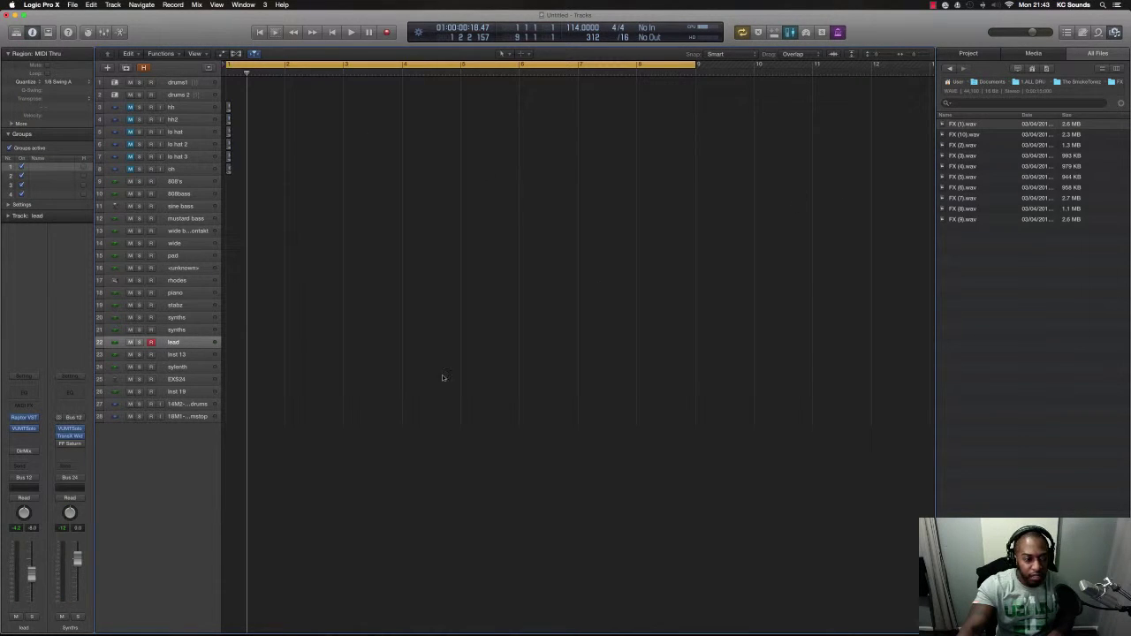
{"action": "left_click", "coordinate": [25, 430]}
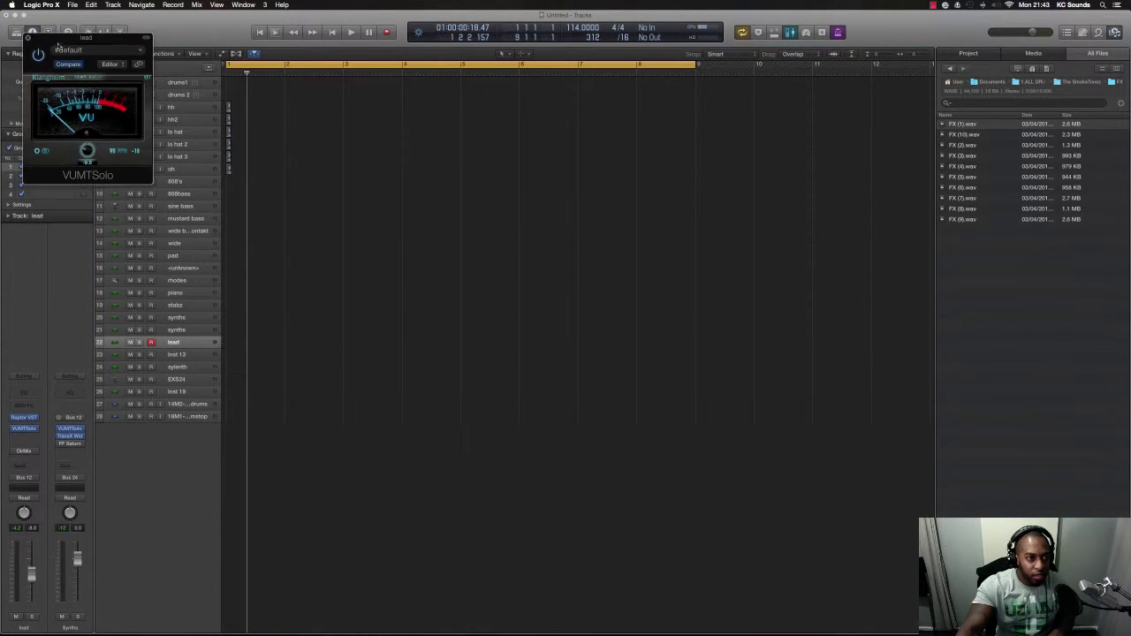
{"action": "left_click_drag", "start_coordinate": [65, 52], "coordinate": [503, 329]}
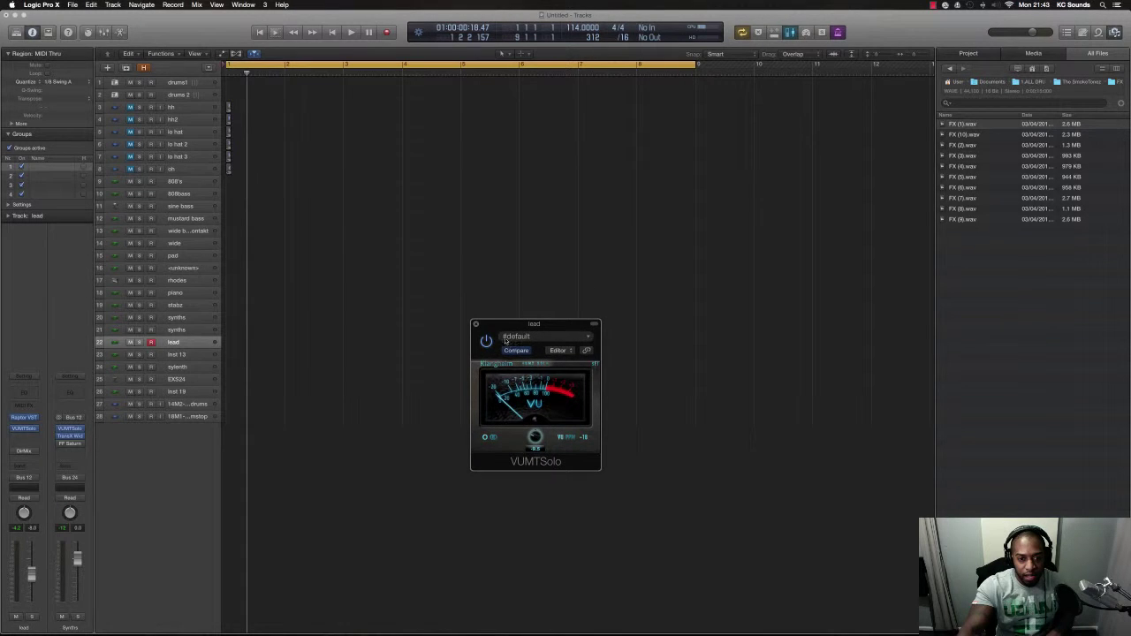
{"action": "left_click", "coordinate": [475, 325]}
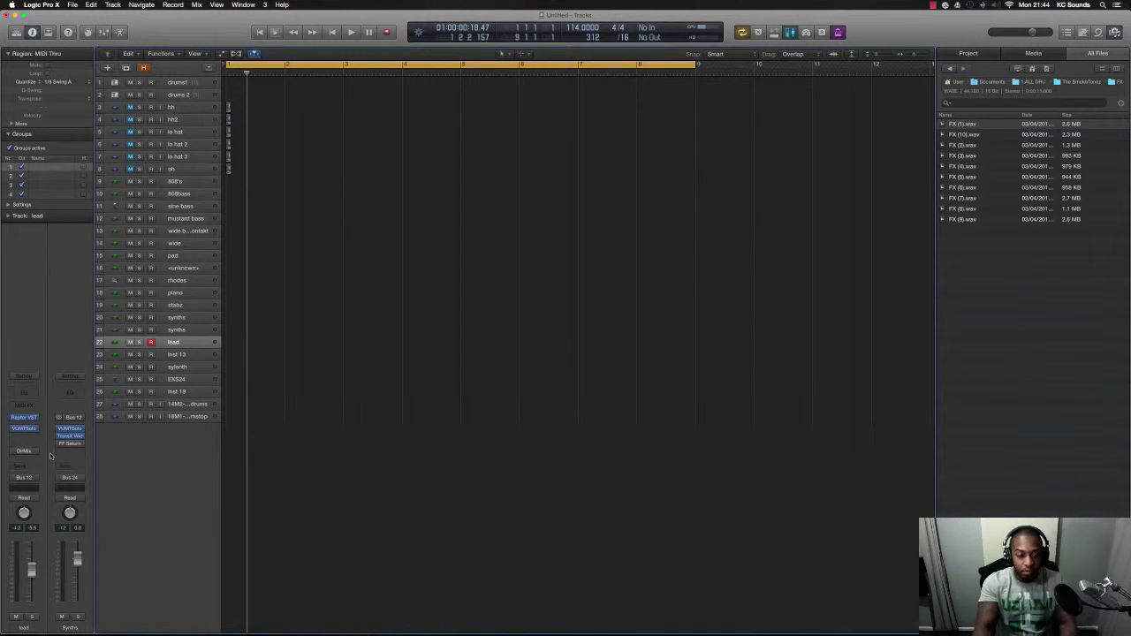
{"action": "key", "text": "space"}
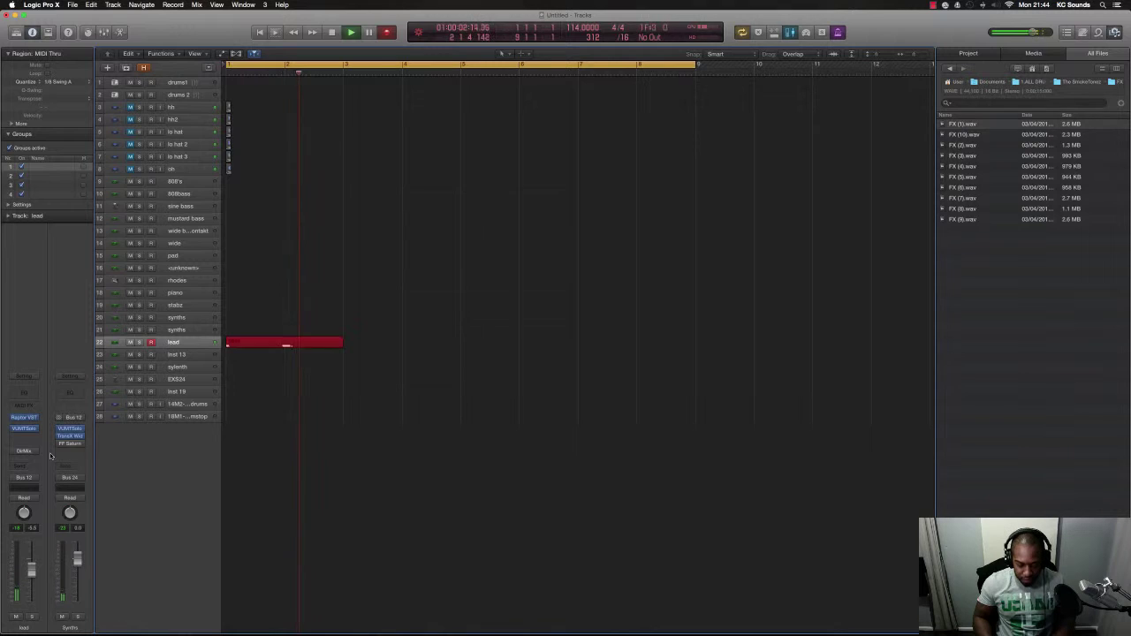
{"action": "key", "text": "space"}
{"action": "key", "text": "Delete"}
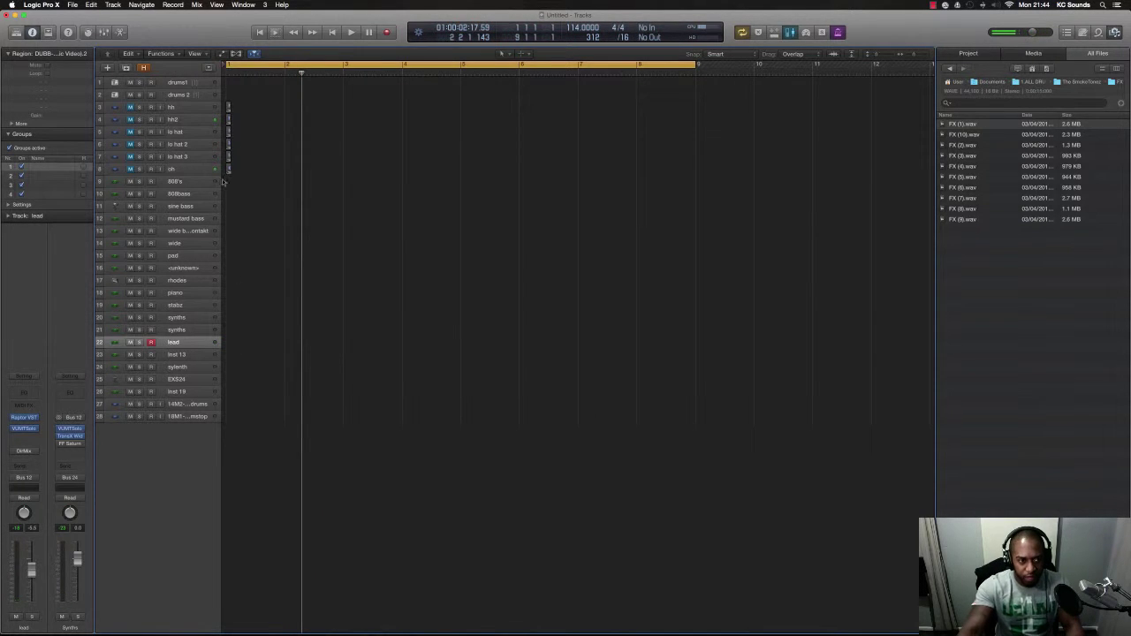
Record an eight-bar drum pattern on the drums 2 track, starting from bar 1
{"action": "left_click", "coordinate": [191, 85]}
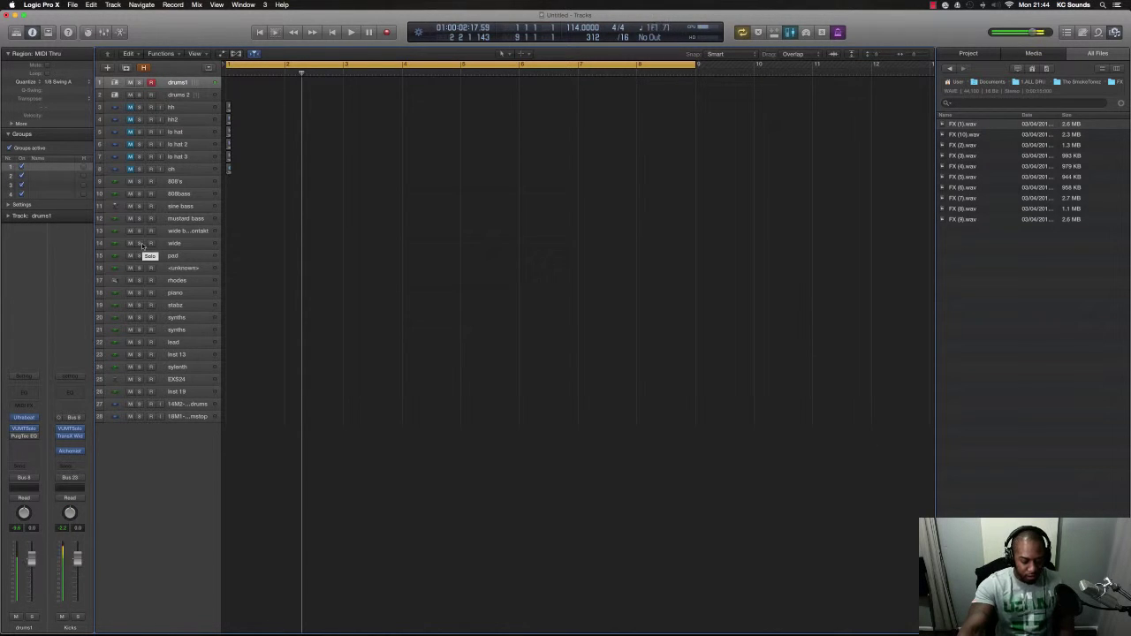
{"action": "key", "text": "Down"}
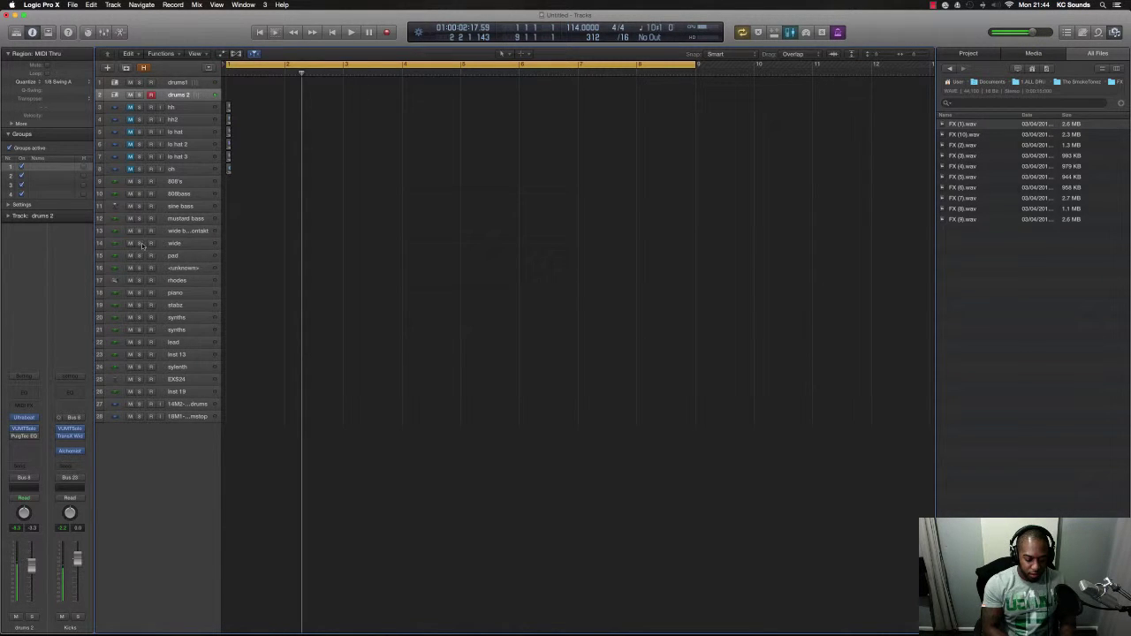
{"action": "key", "text": "Return"}
{"action": "key", "text": "space"}
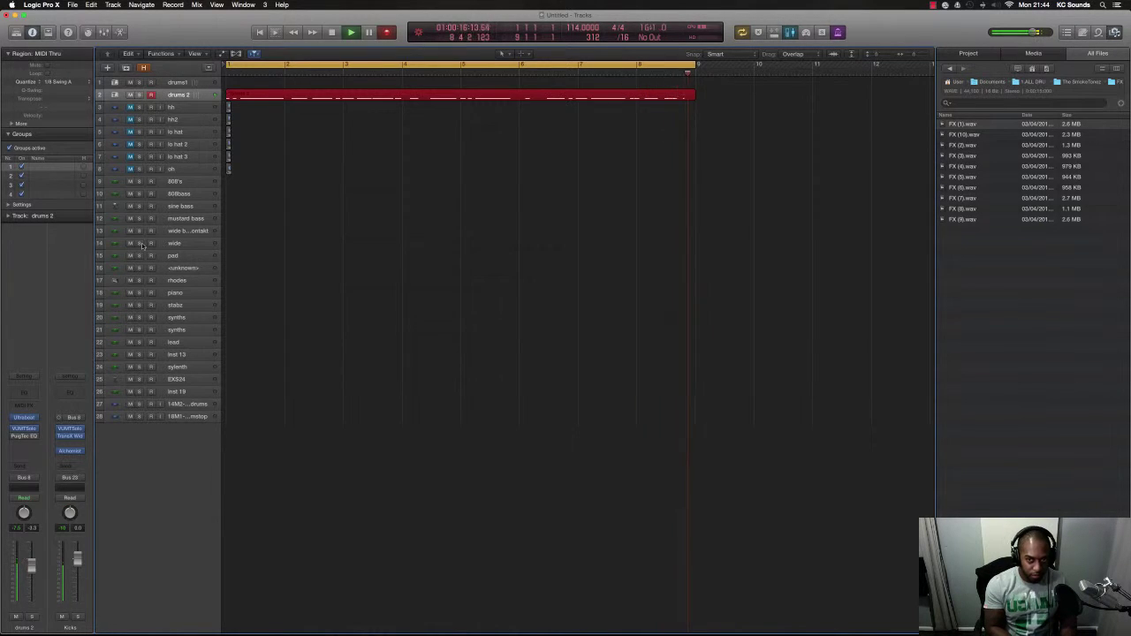
{"action": "key", "text": "space"}
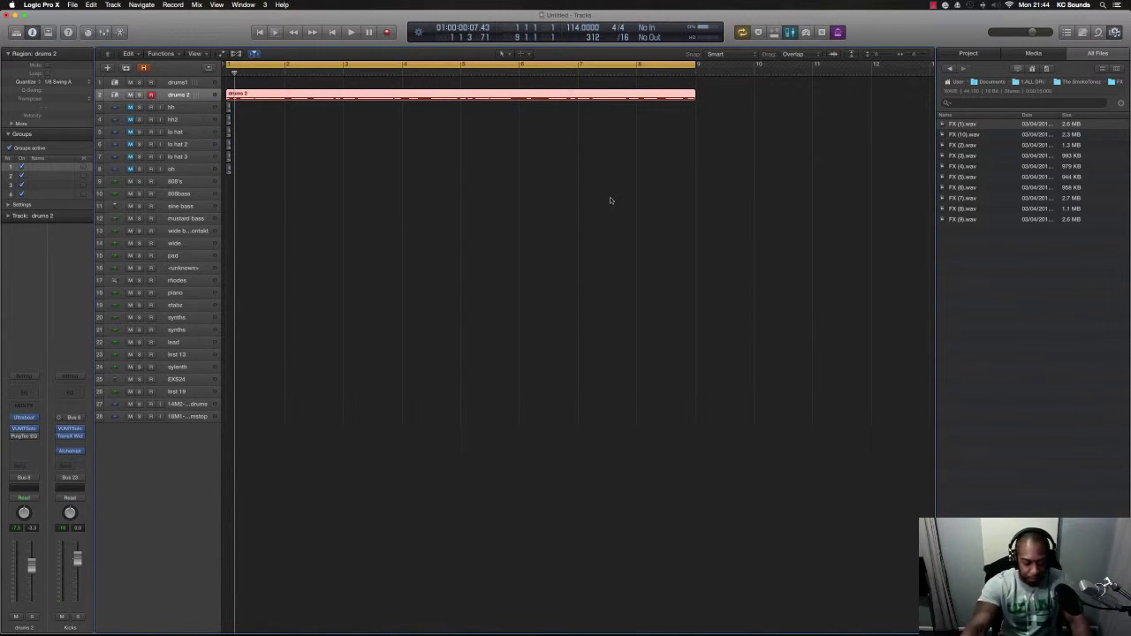
Play back the drum loop and audition the lead track's sound over it
{"action": "key", "text": "space"}
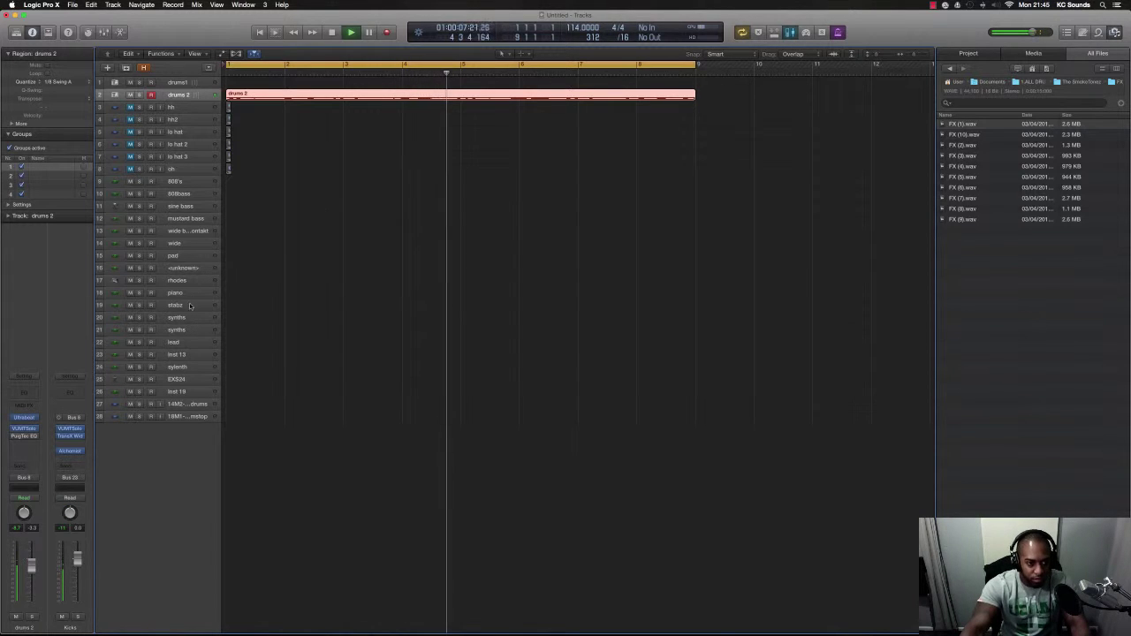
{"action": "left_click", "coordinate": [191, 342]}
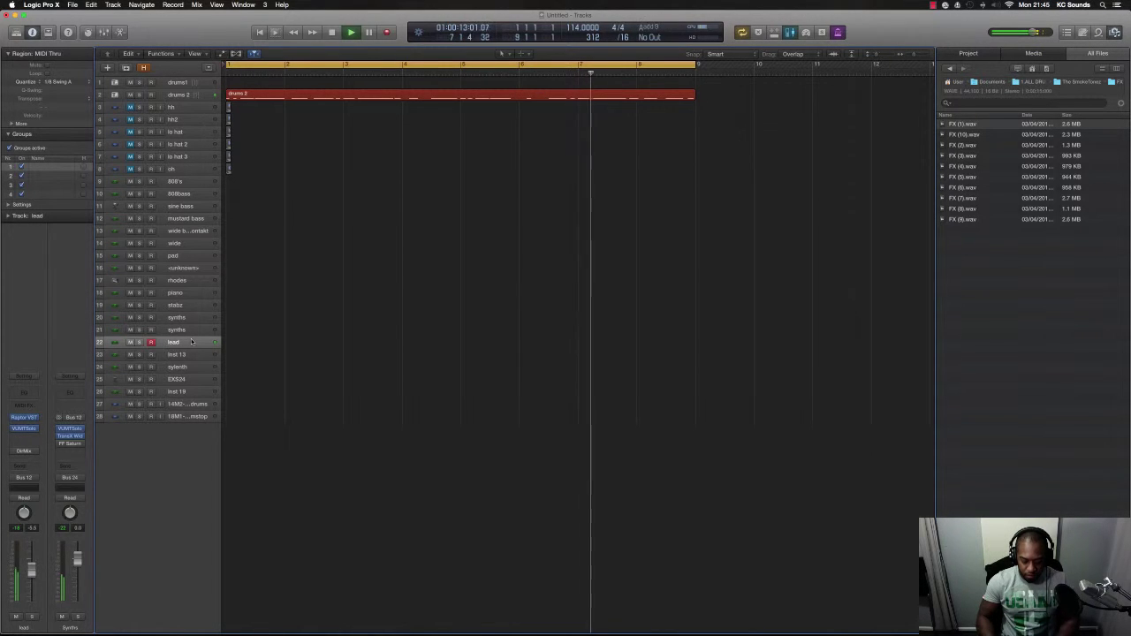
{"action": "key", "text": "space"}
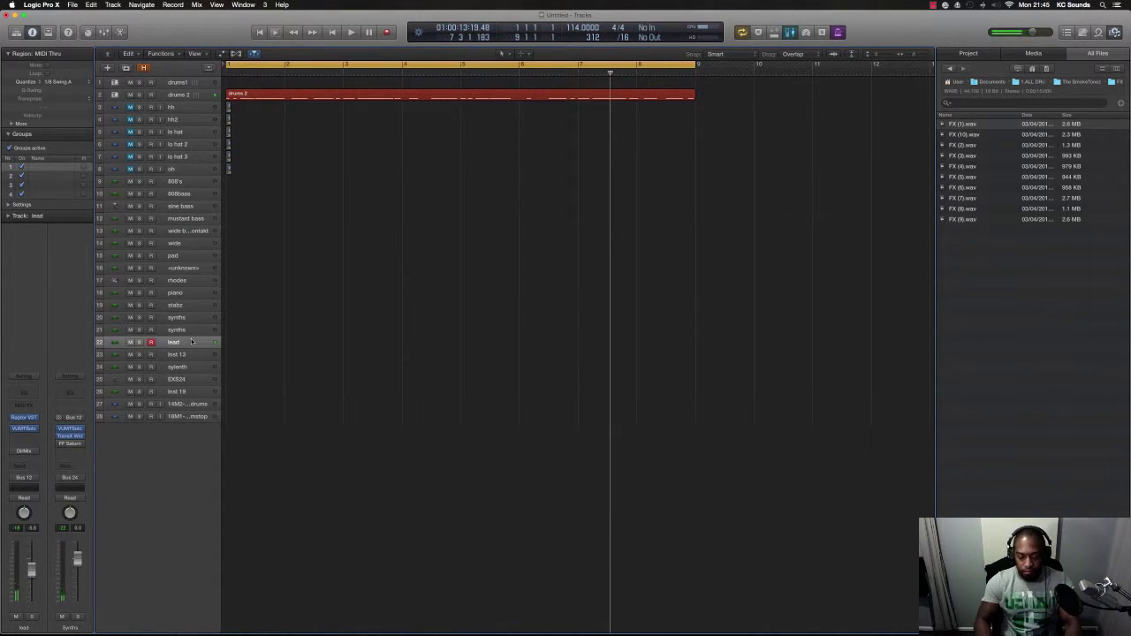
{"action": "key", "text": "Return"}
{"action": "key", "text": "space"}
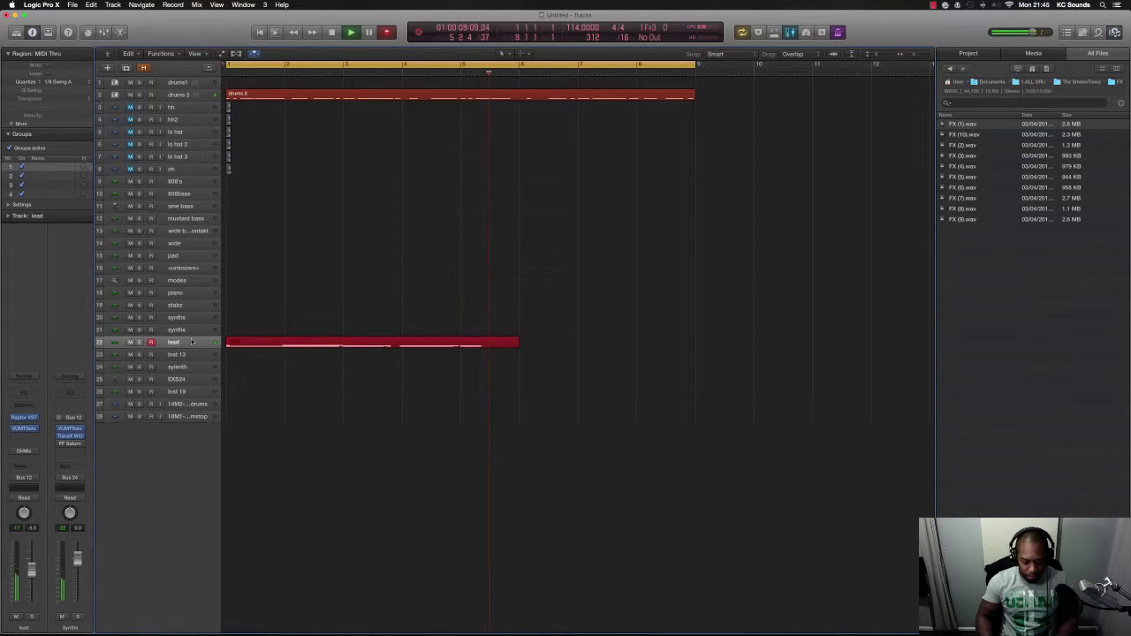
{"action": "key", "text": "space"}
{"action": "key", "text": "Delete"}
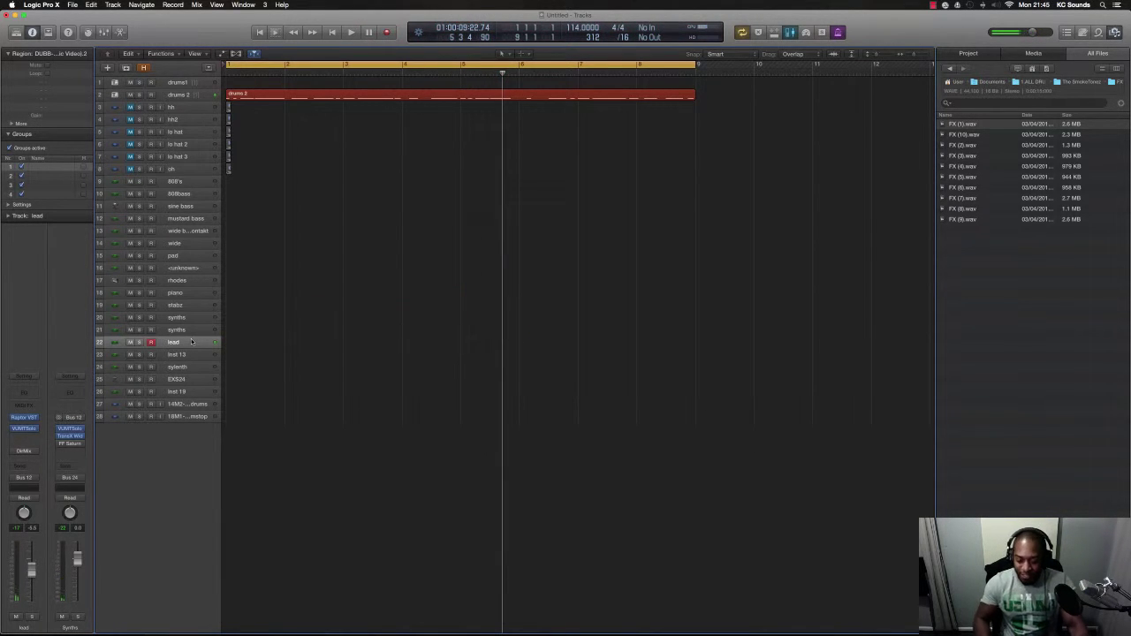
Record an eight-bar part on the lead track and add a new track below it with duplicate settings
{"action": "key", "text": "r"}
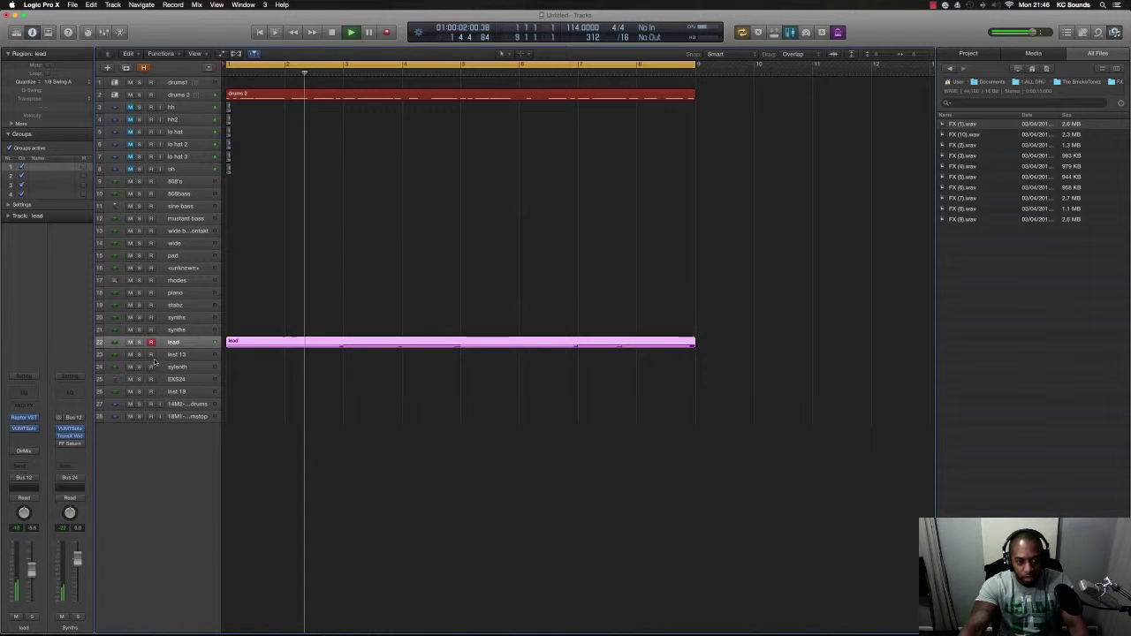
{"action": "key", "text": "super+d"}
{"action": "key", "text": "space"}
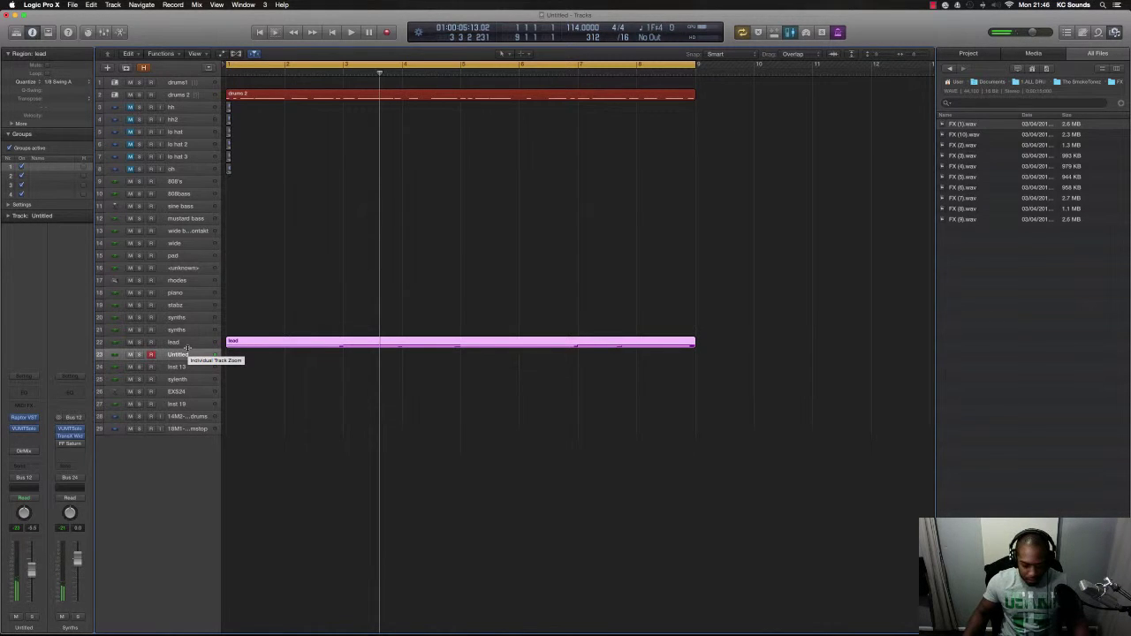
Play a second part along with the loop on the duplicated lead track and capture the performance as an eight-bar region
{"action": "key", "text": "Return"}
{"action": "key", "text": "space"}
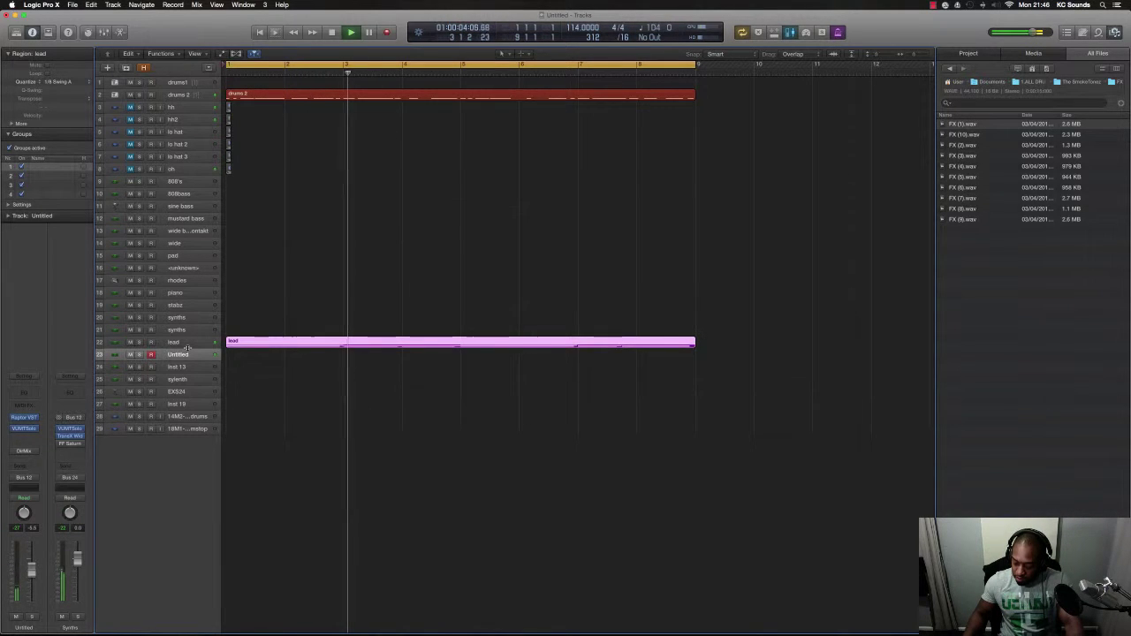
{"action": "key", "text": "space"}
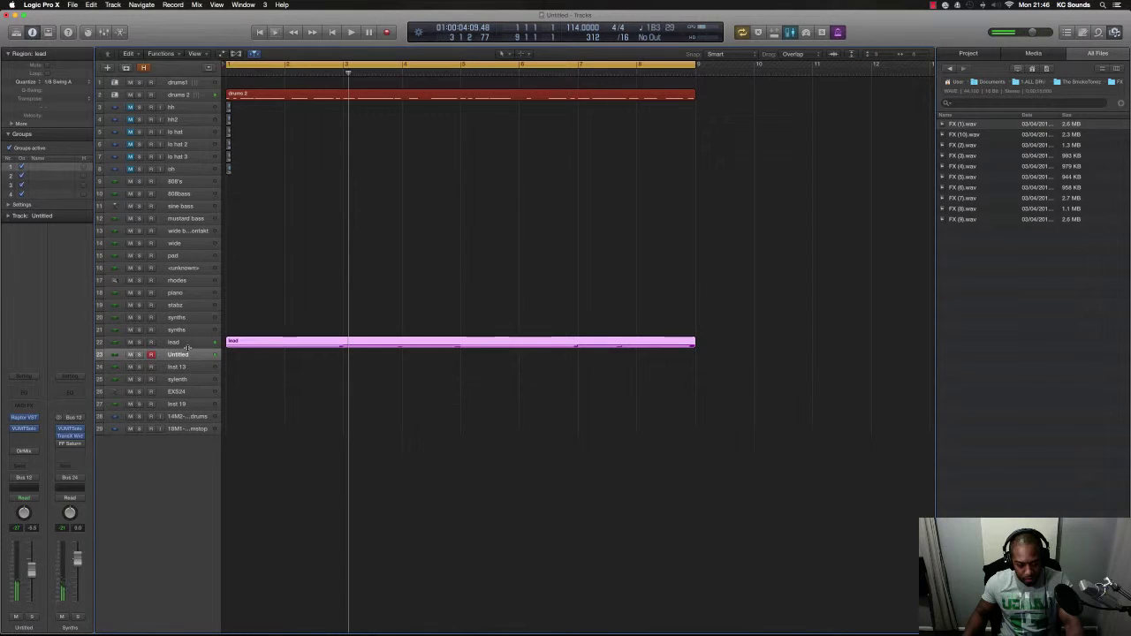
{"action": "key", "text": "Return"}
{"action": "key", "text": "space"}
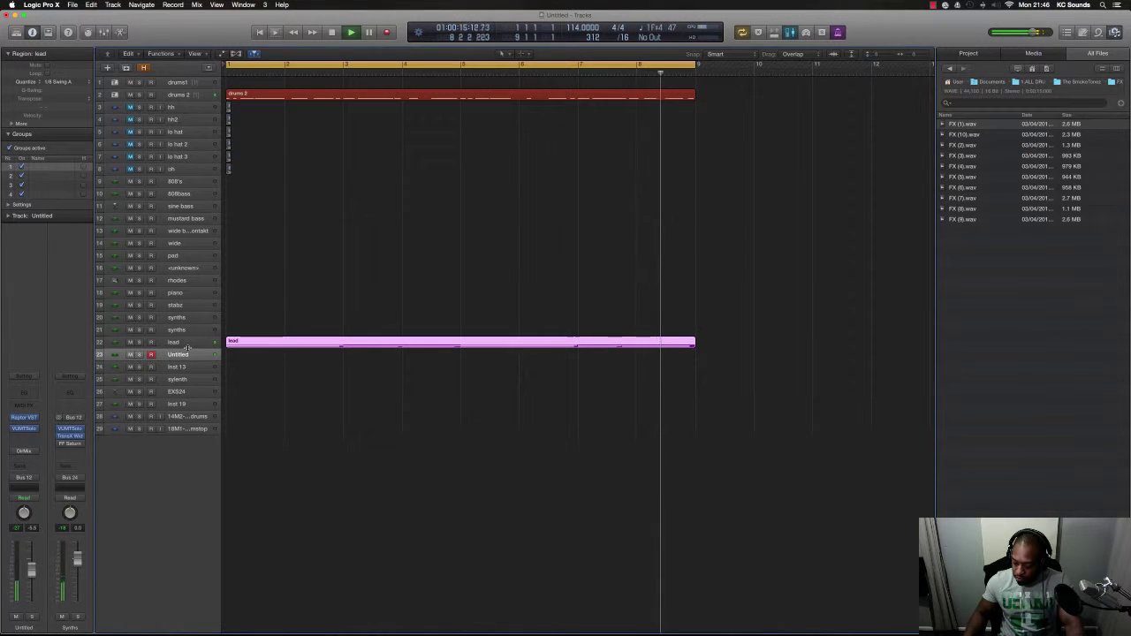
{"action": "key", "text": "space"}
{"action": "key", "text": "shift+r"}
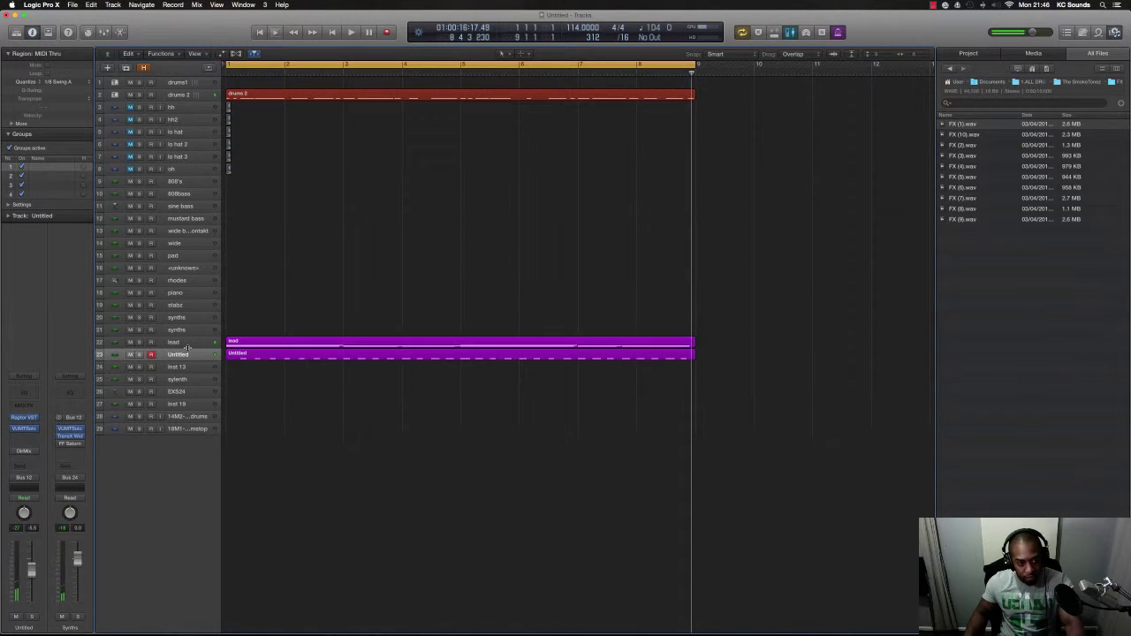
Play the loop from the start and insert the Phaser effect after VUMTSolo on the duplicated lead track
{"action": "key", "text": "Return"}
{"action": "key", "text": "space"}
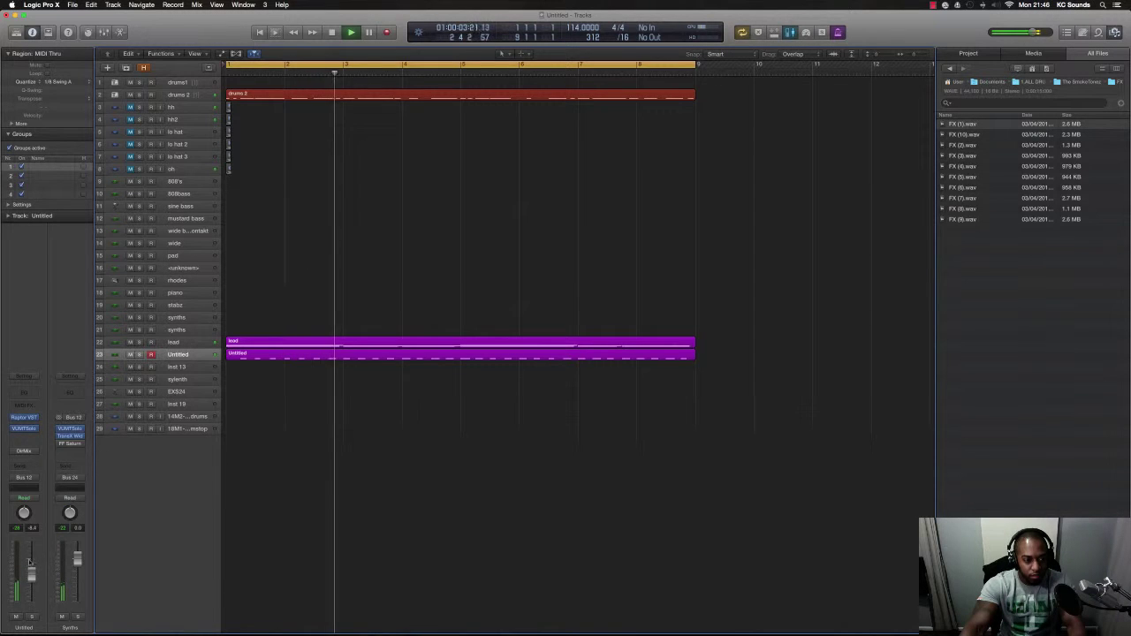
{"action": "left_click", "coordinate": [27, 435]}
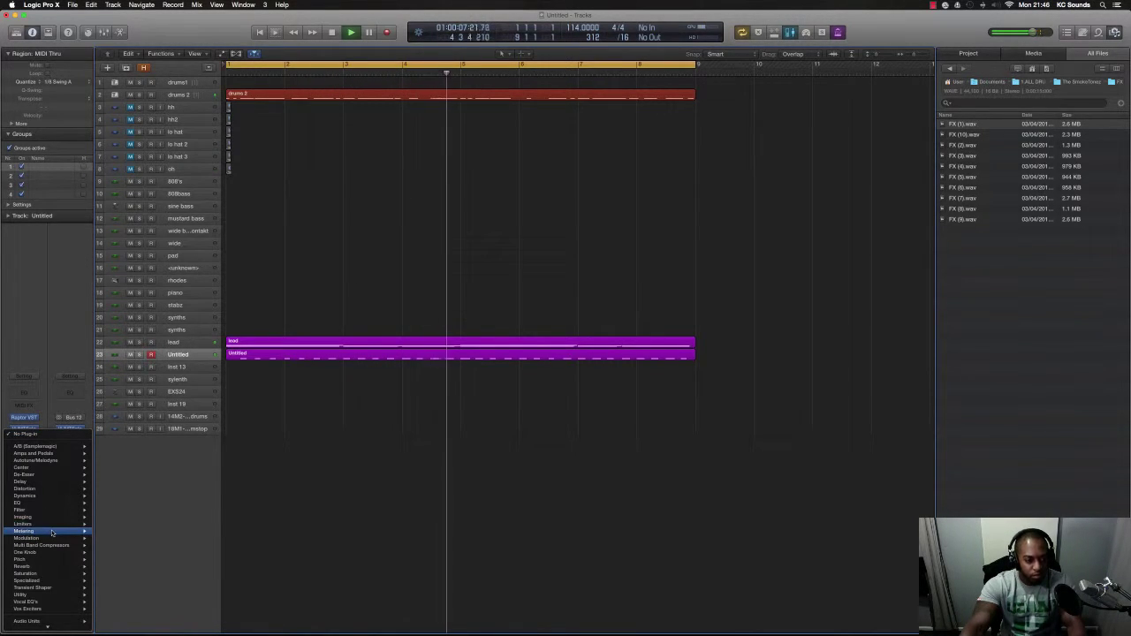
{"action": "mouse_move", "coordinate": [26, 538]}
{"action": "mouse_move", "coordinate": [134, 561]}
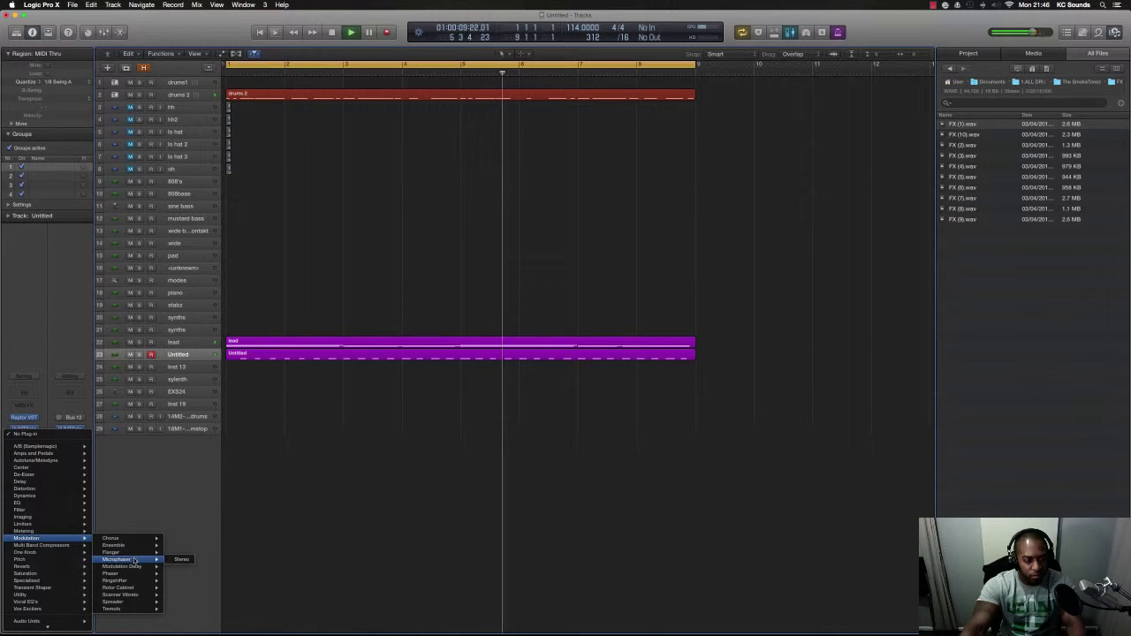
{"action": "left_click", "coordinate": [182, 573]}
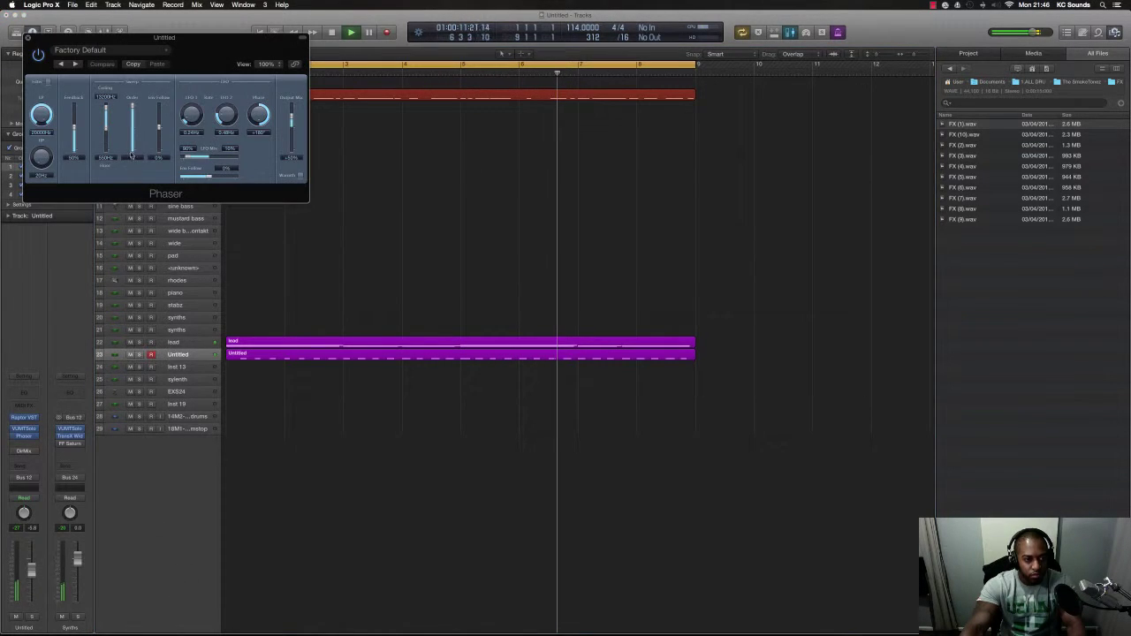
{"action": "left_click", "coordinate": [28, 38]}
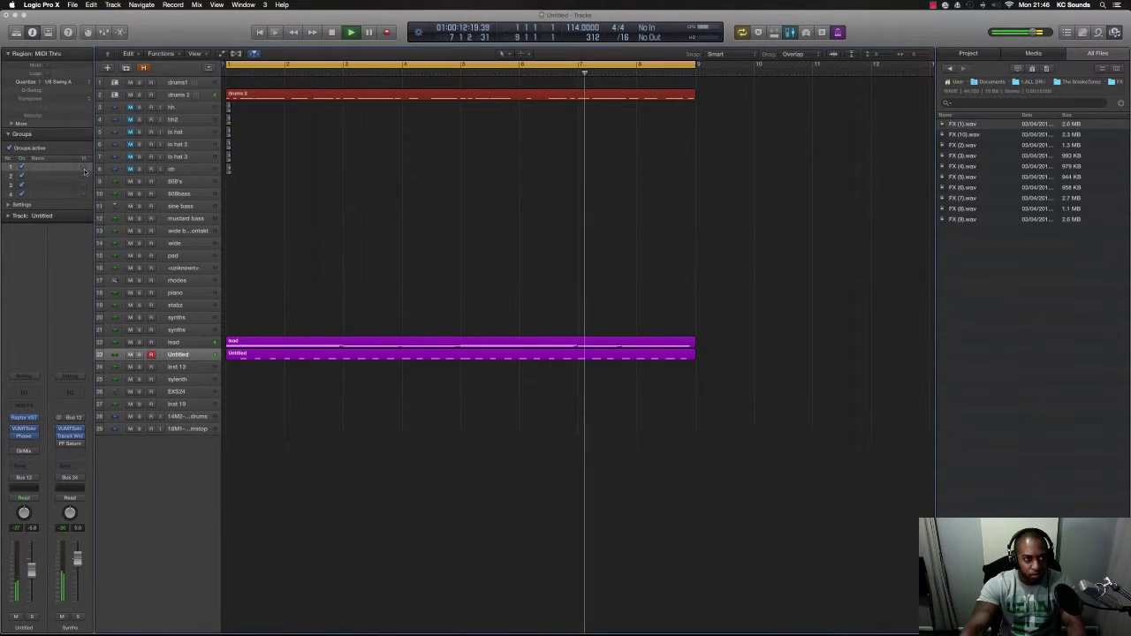
Lower the volume of the lead track to -7.6 dB
{"action": "left_click", "coordinate": [190, 343]}
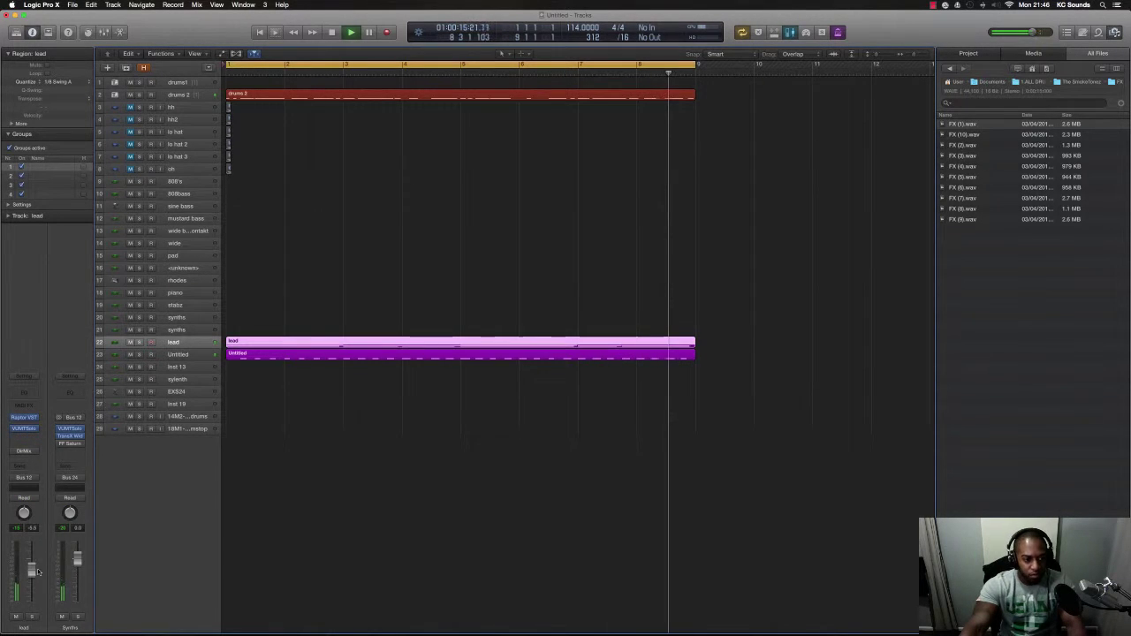
{"action": "left_click_drag", "start_coordinate": [36, 571], "coordinate": [36, 574]}
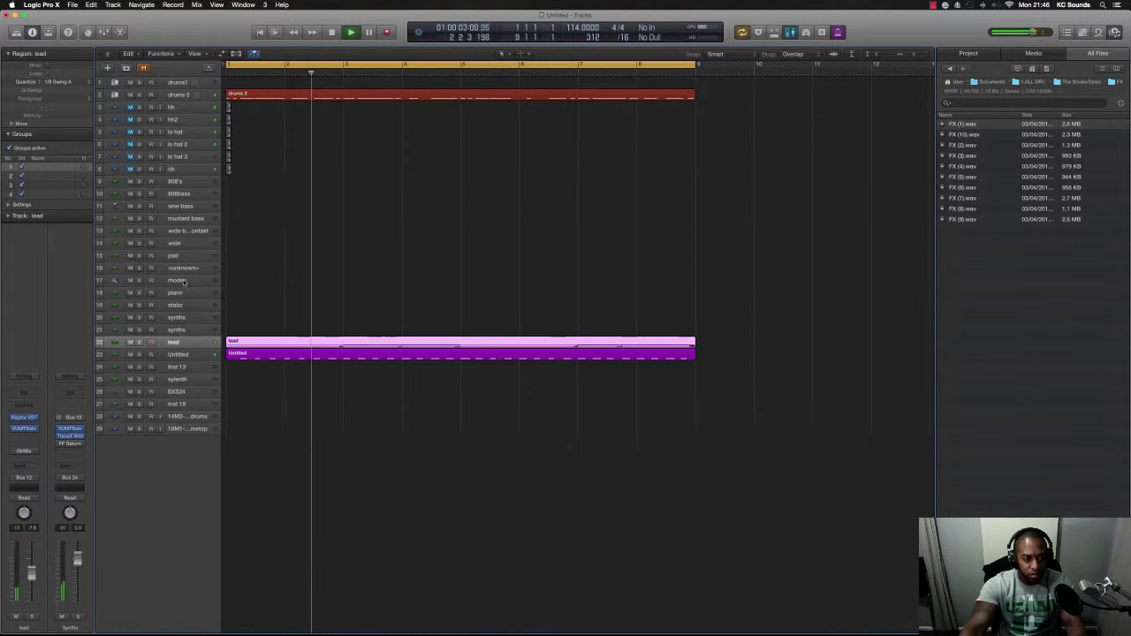
Play a drum part over the loop on the drums1 track and capture the performance as a region
{"action": "left_click", "coordinate": [185, 83]}
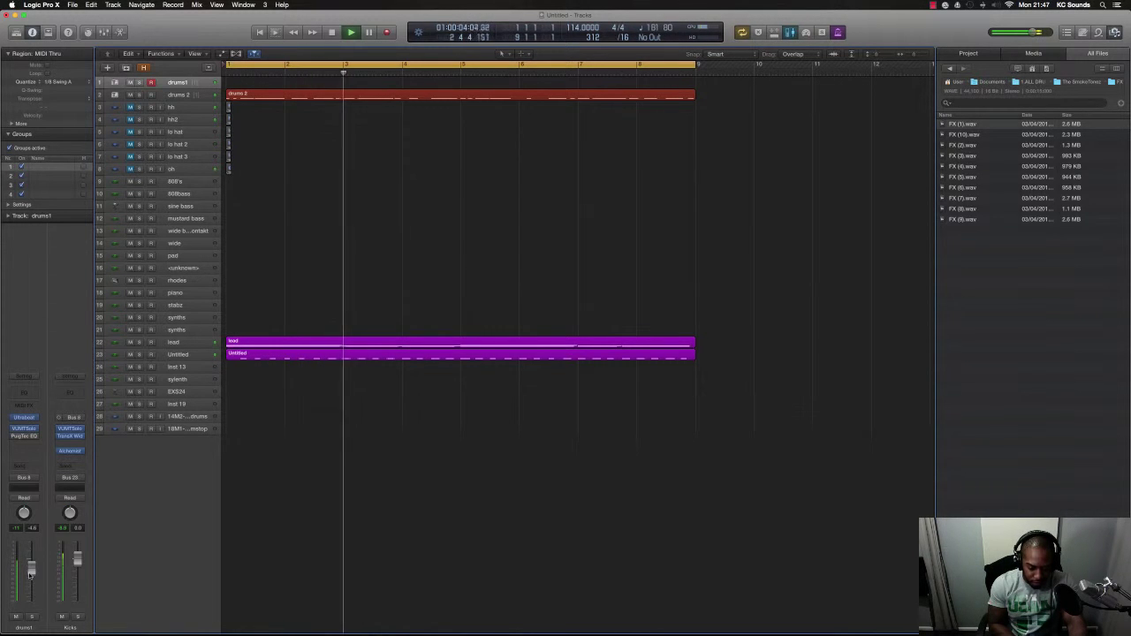
{"action": "key", "text": "Return"}
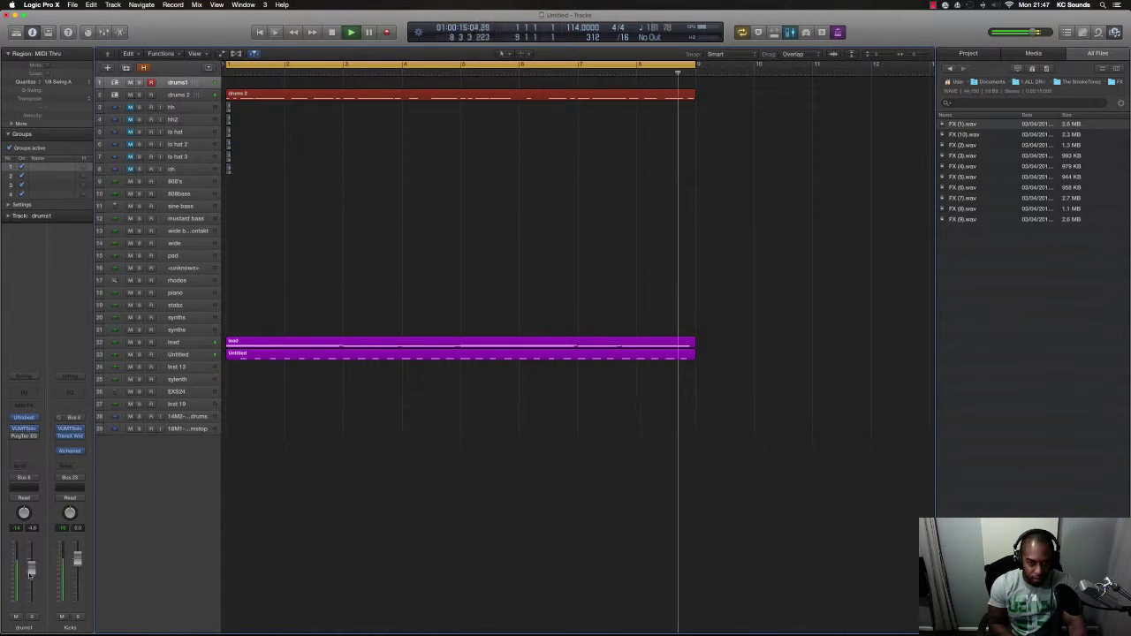
{"action": "key", "text": "shift+r"}
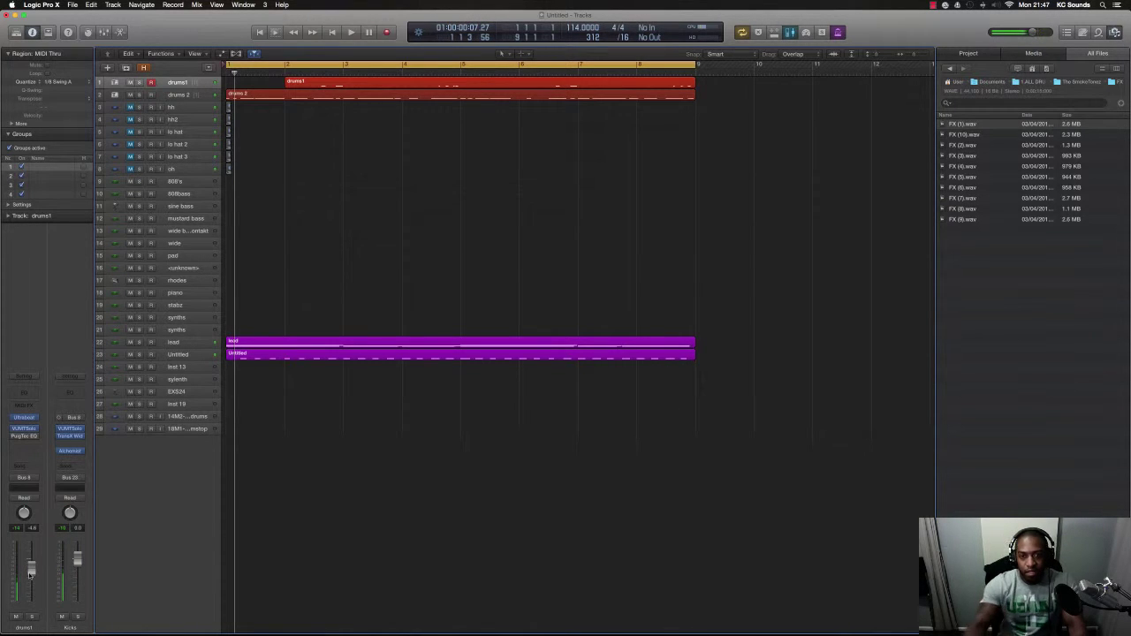
Play back the loop with the captured drum part and audition sounds from the drums 2 kit over it
{"action": "key", "text": "space"}
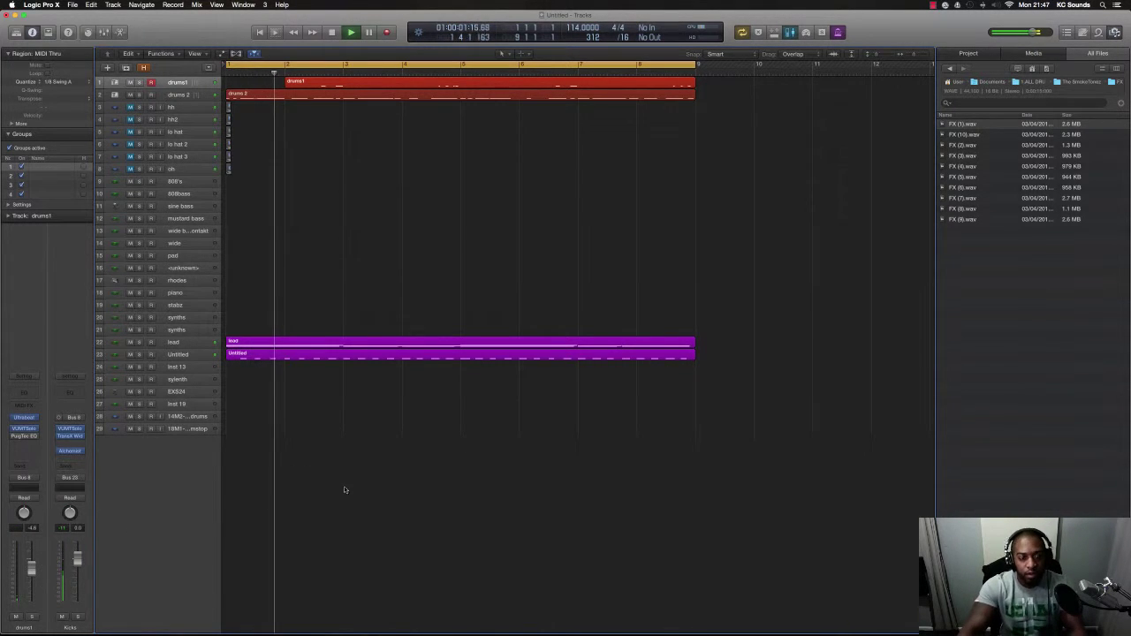
{"action": "left_click", "coordinate": [190, 95]}
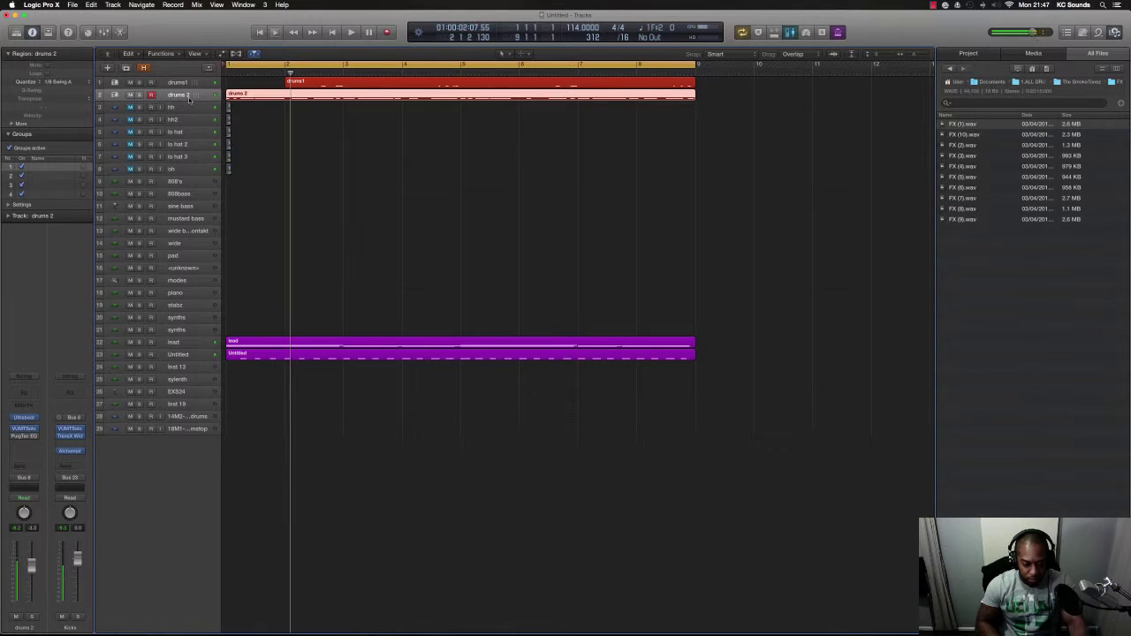
{"action": "key", "text": "Return"}
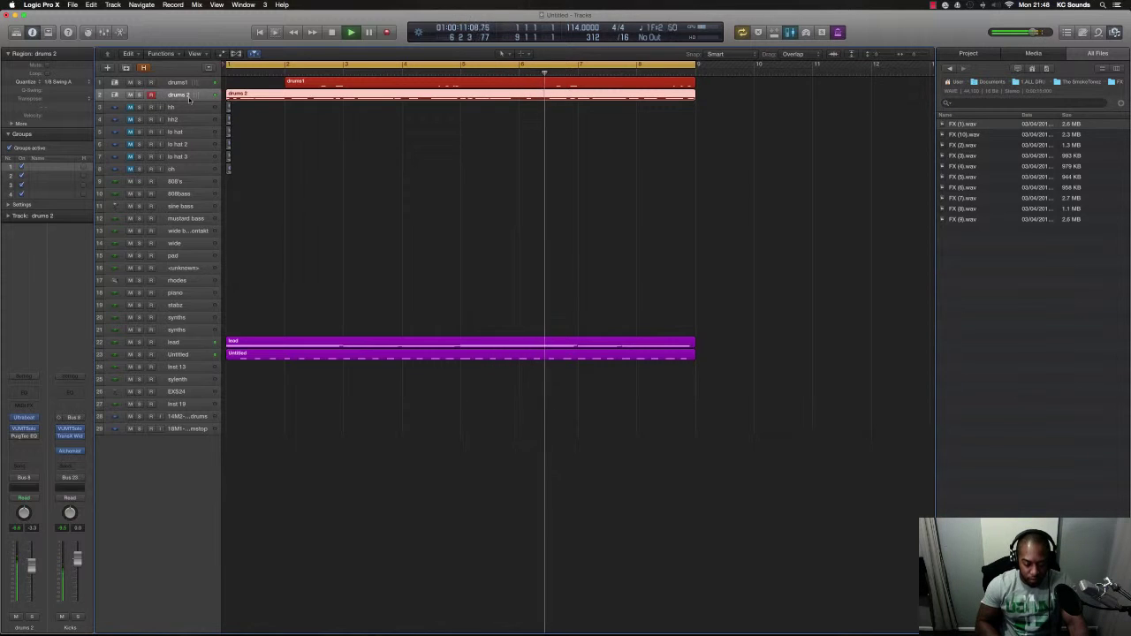
{"action": "key", "text": "Down"}
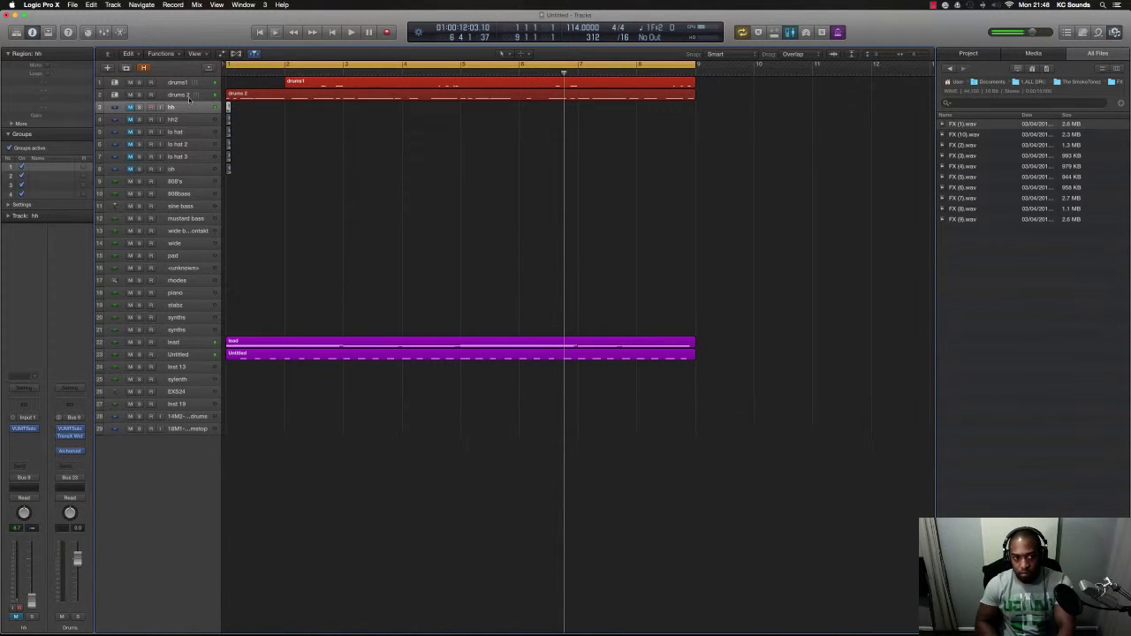
Capture another performance on the drums1 track and join its regions into one eight-bar region
{"action": "key", "text": "Up"}
{"action": "key", "text": "Up"}
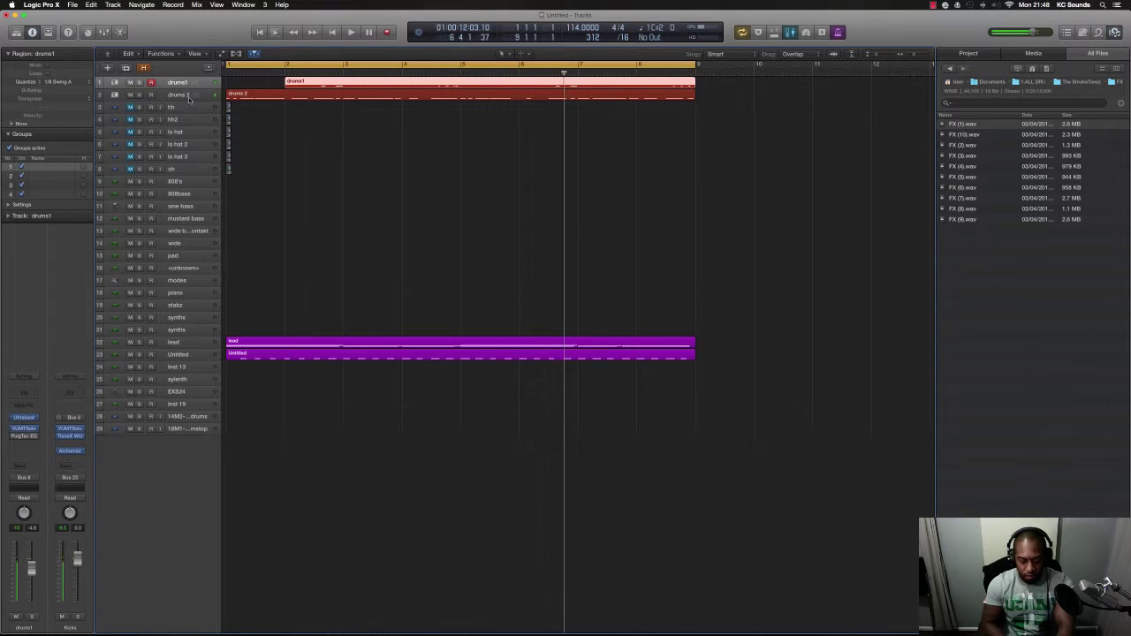
{"action": "key", "text": "space"}
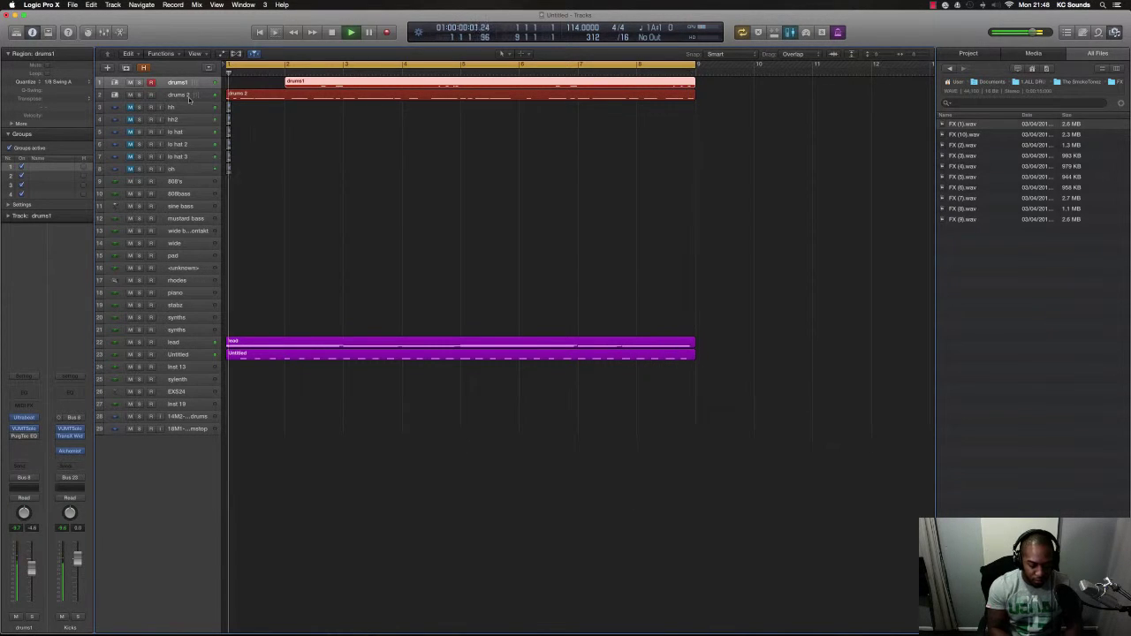
{"action": "key", "text": "space"}
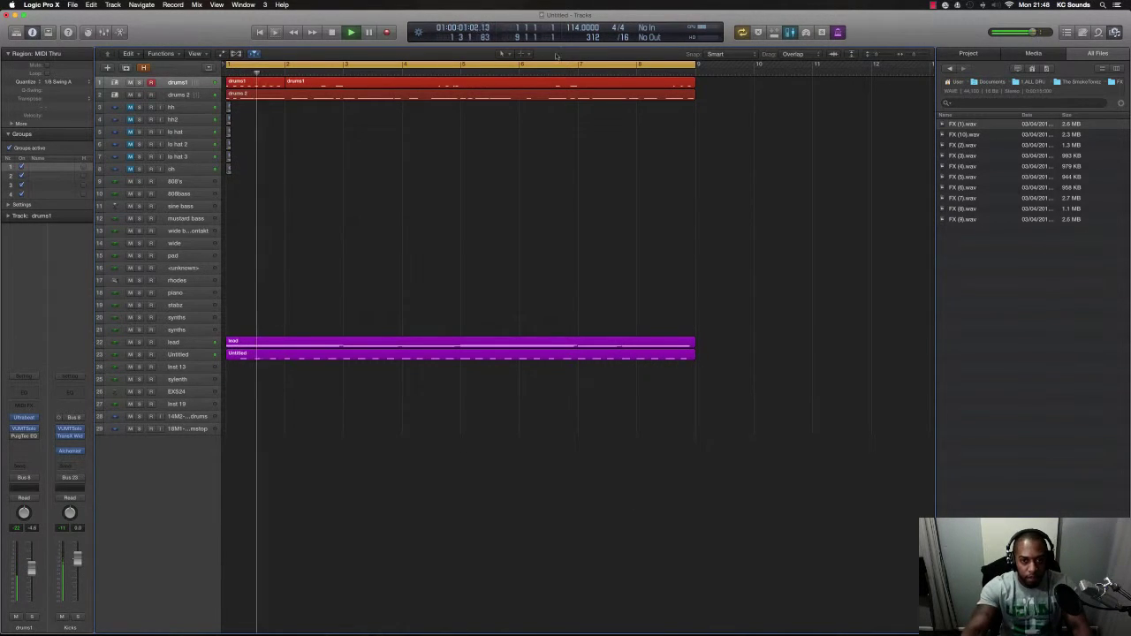
{"action": "left_click_drag", "start_coordinate": [709, 86], "coordinate": [241, 76]}
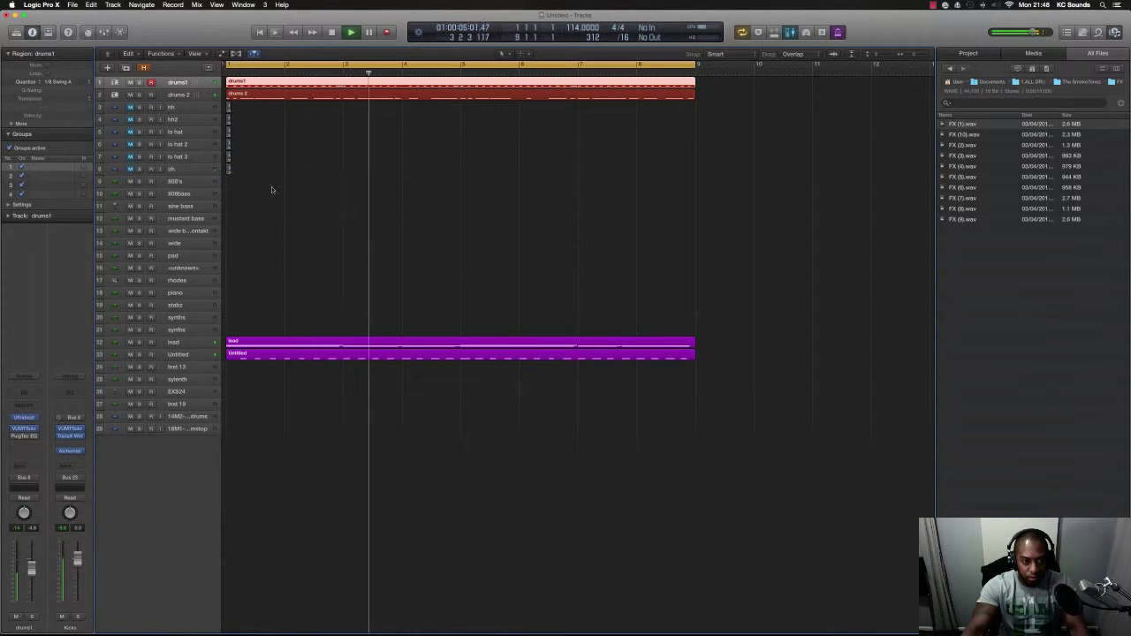
Play a further eight-bar drum layer on the drums1 track, capture it and merge it with the existing drums1 region
{"action": "key", "text": "super+Down"}
{"action": "key", "text": "super+Down"}
{"action": "key", "text": "super+Down"}
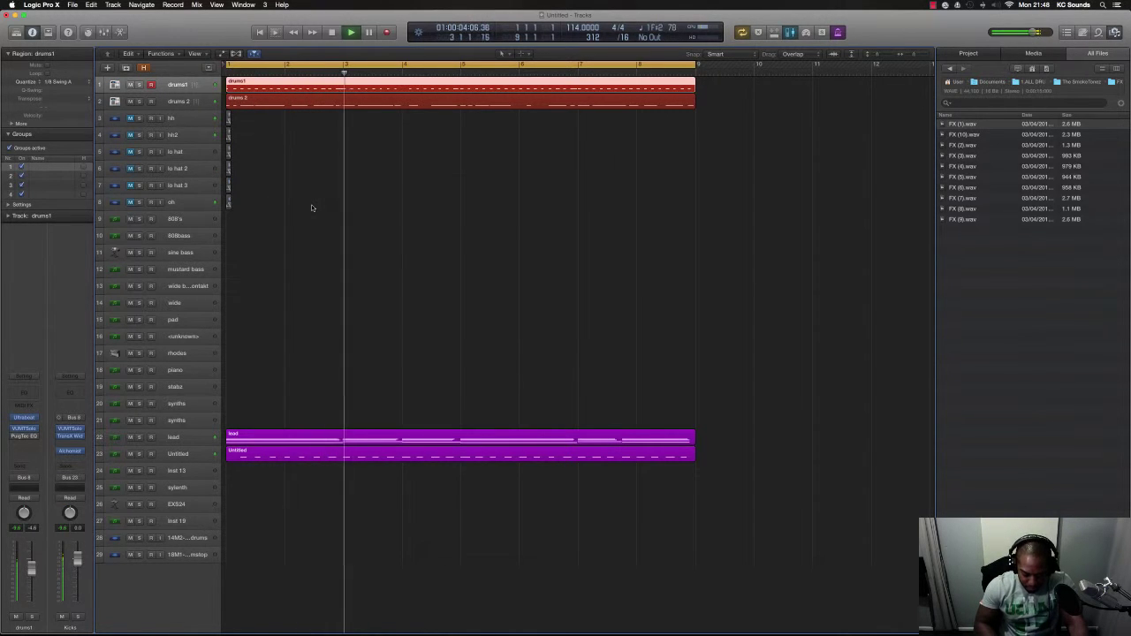
{"action": "key", "text": "space"}
{"action": "key", "text": "Return"}
{"action": "key", "text": "space"}
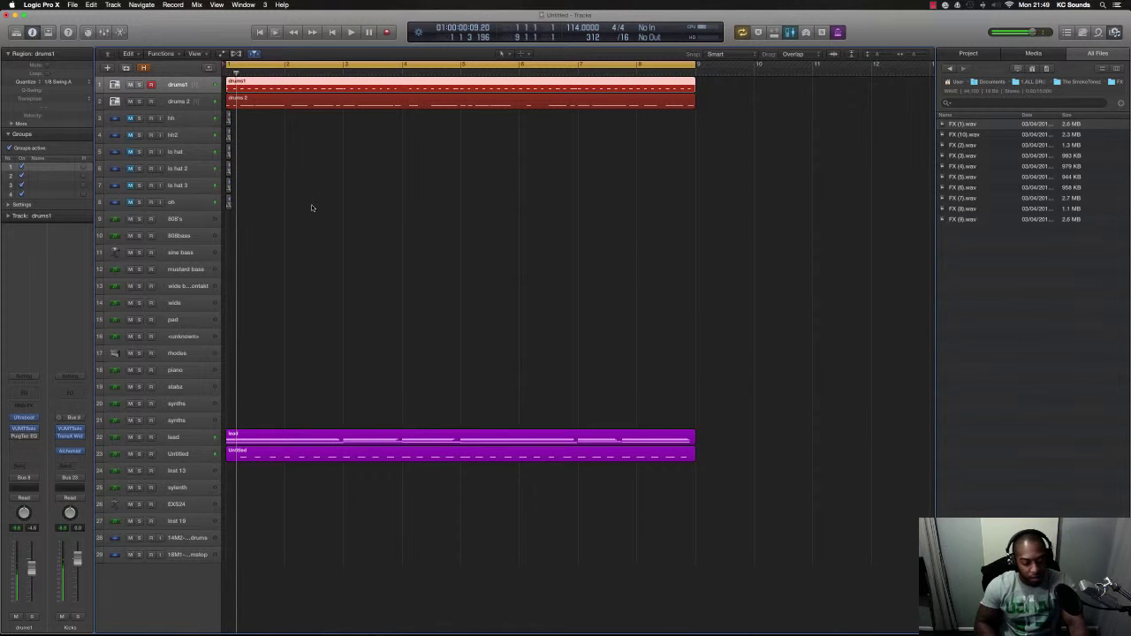
{"action": "left_click", "coordinate": [311, 207]}
{"action": "key", "text": "space"}
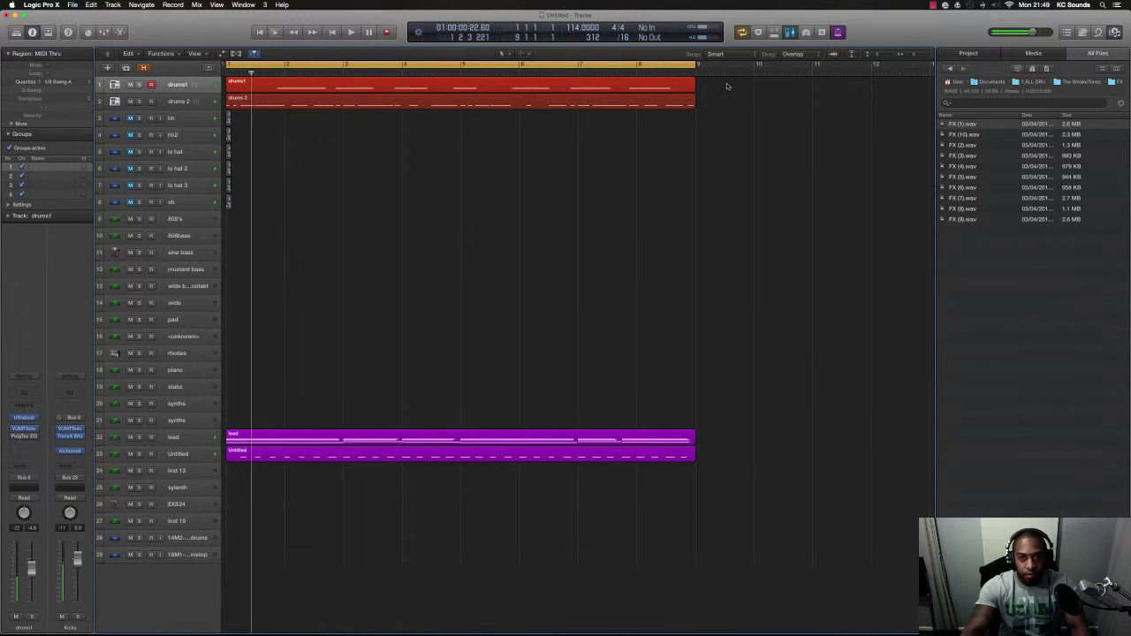
{"action": "left_click", "coordinate": [369, 91]}
{"action": "left_click", "coordinate": [724, 133]}
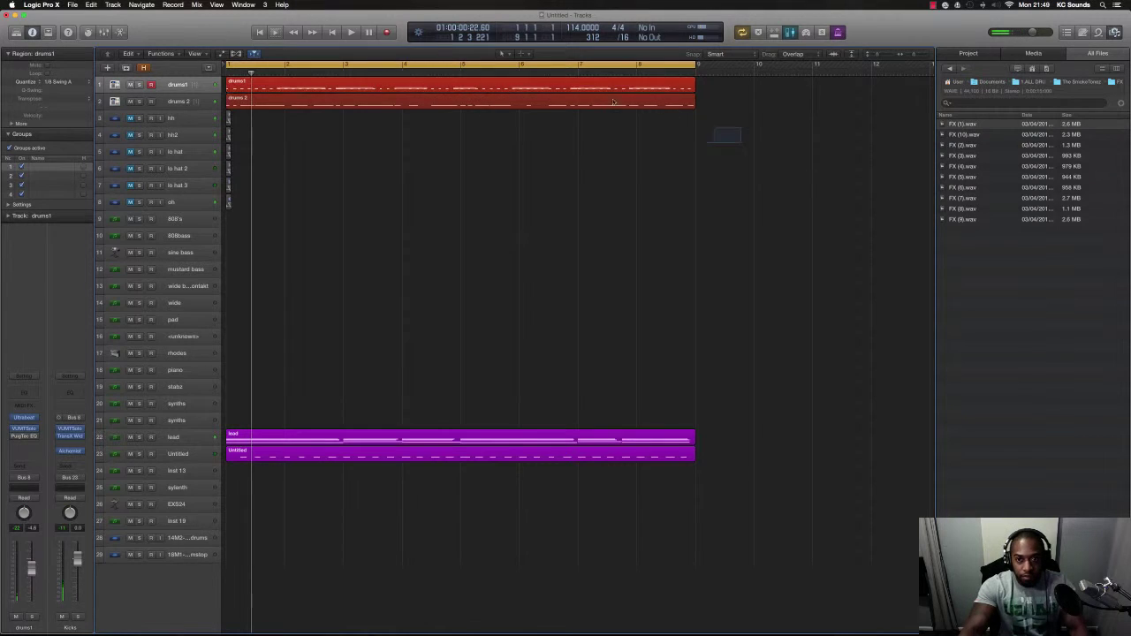
Audition the sounds of the wide, pad and <unknown> instrument tracks
{"action": "left_click", "coordinate": [583, 104]}
{"action": "scroll", "coordinate": [547, 168], "scroll_direction": "up", "scroll_amount": 4}
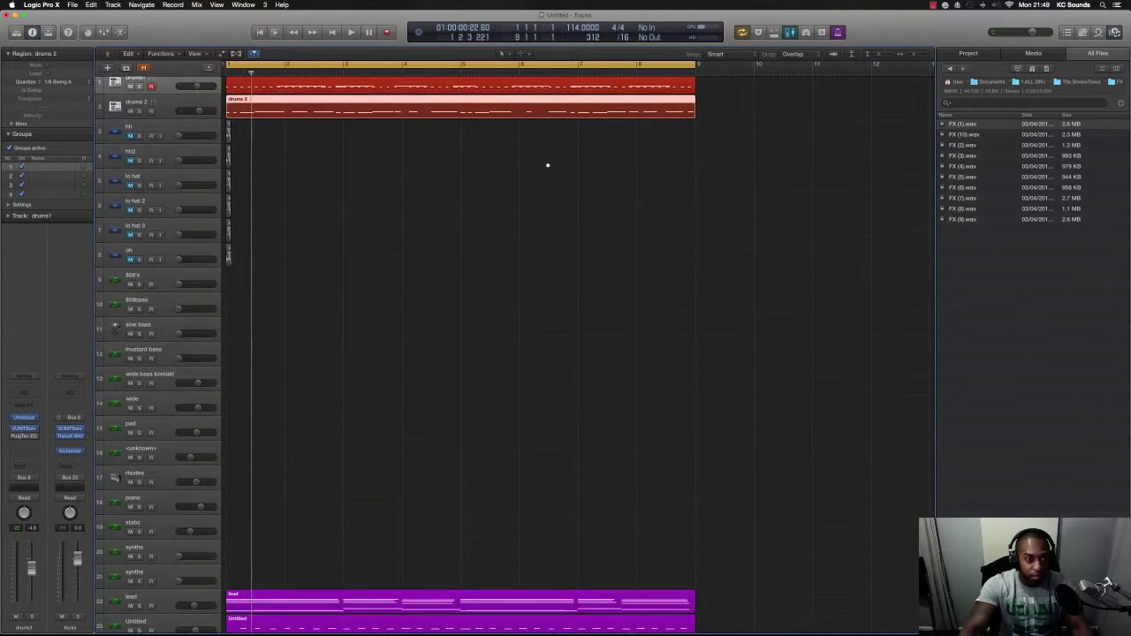
{"action": "scroll", "coordinate": [547, 166], "scroll_direction": "down", "scroll_amount": 3}
{"action": "left_click", "coordinate": [181, 485]}
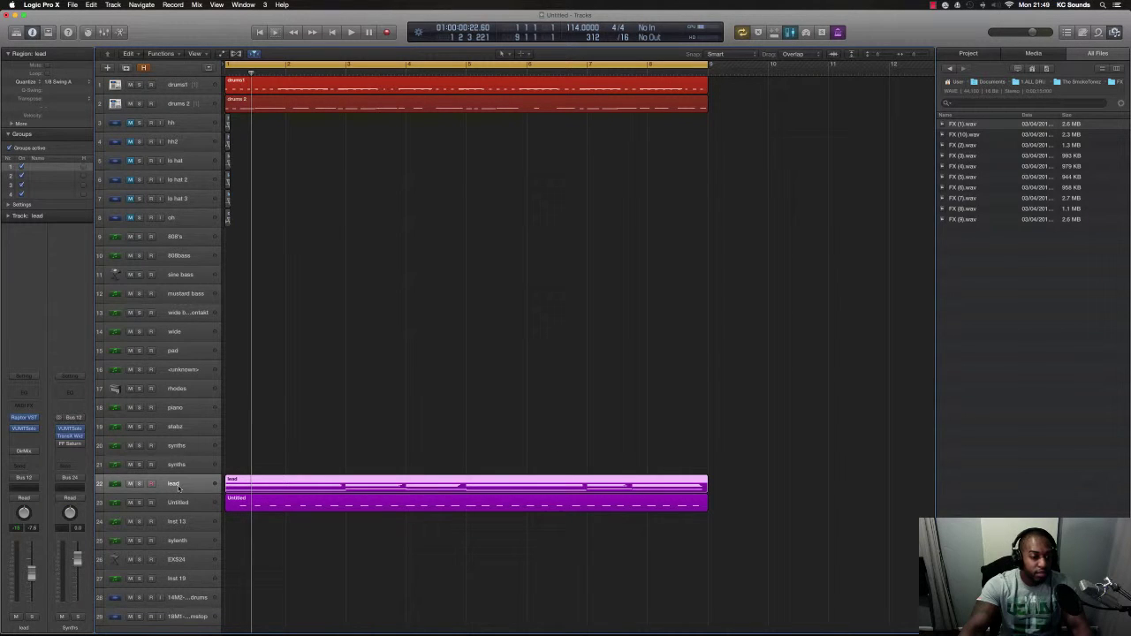
{"action": "scroll", "coordinate": [264, 474], "scroll_direction": "down", "scroll_amount": 3}
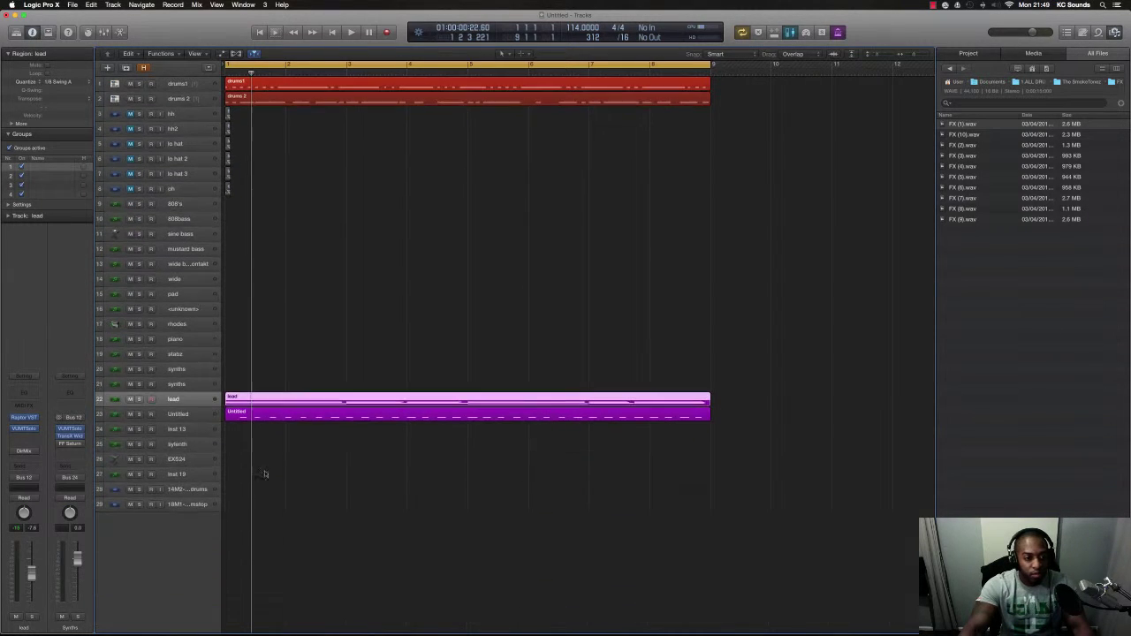
{"action": "left_click", "coordinate": [174, 280]}
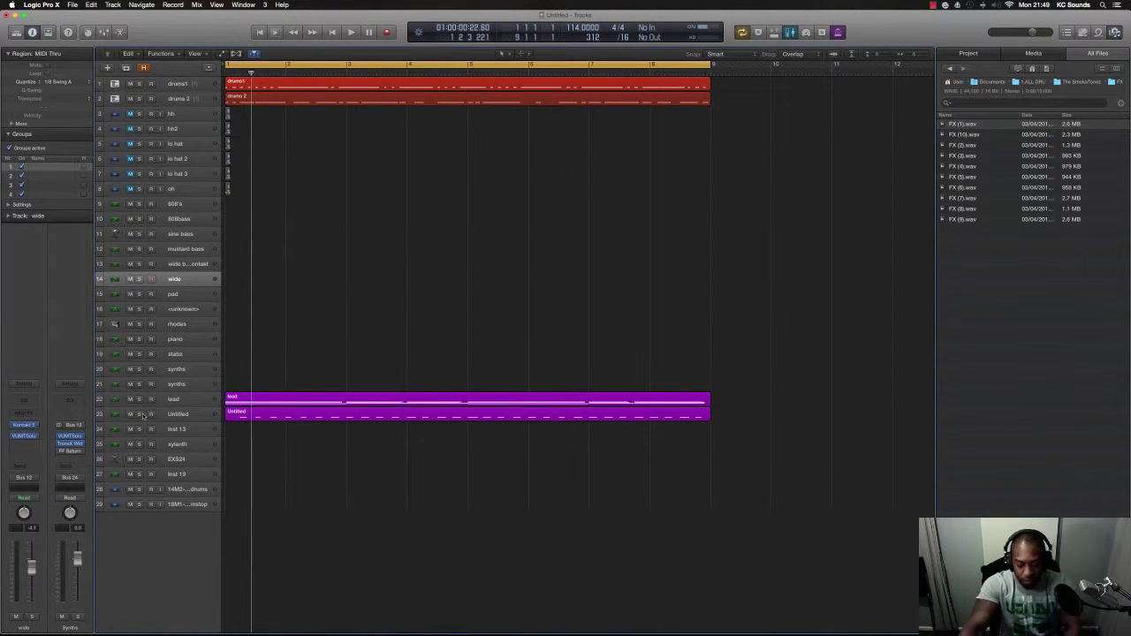
{"action": "key", "text": "Down"}
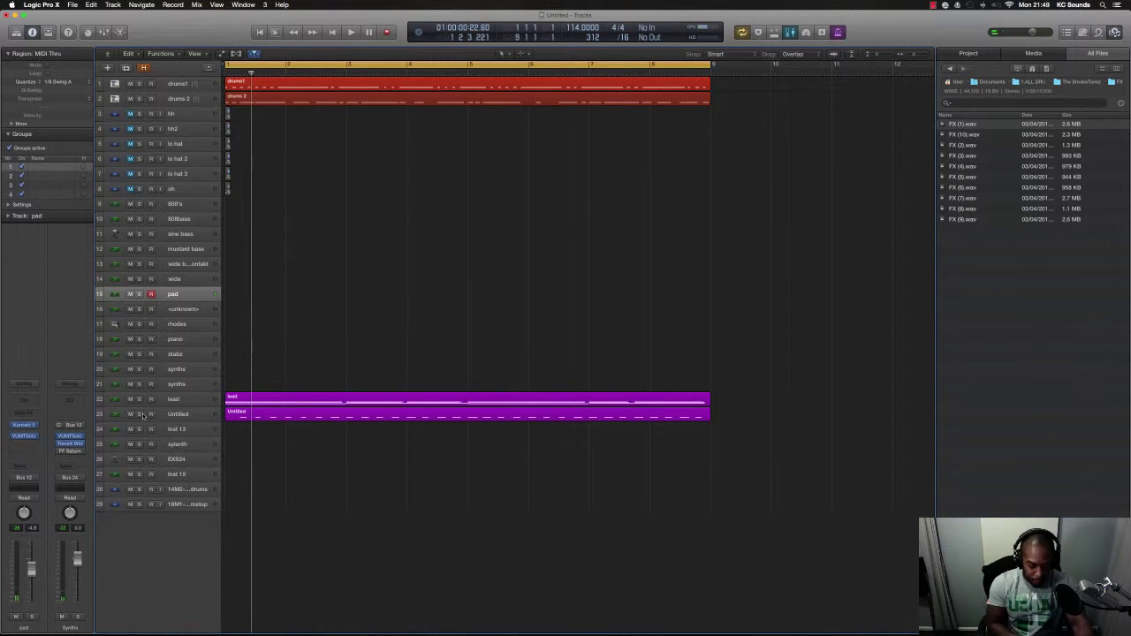
{"action": "key", "text": "Down"}
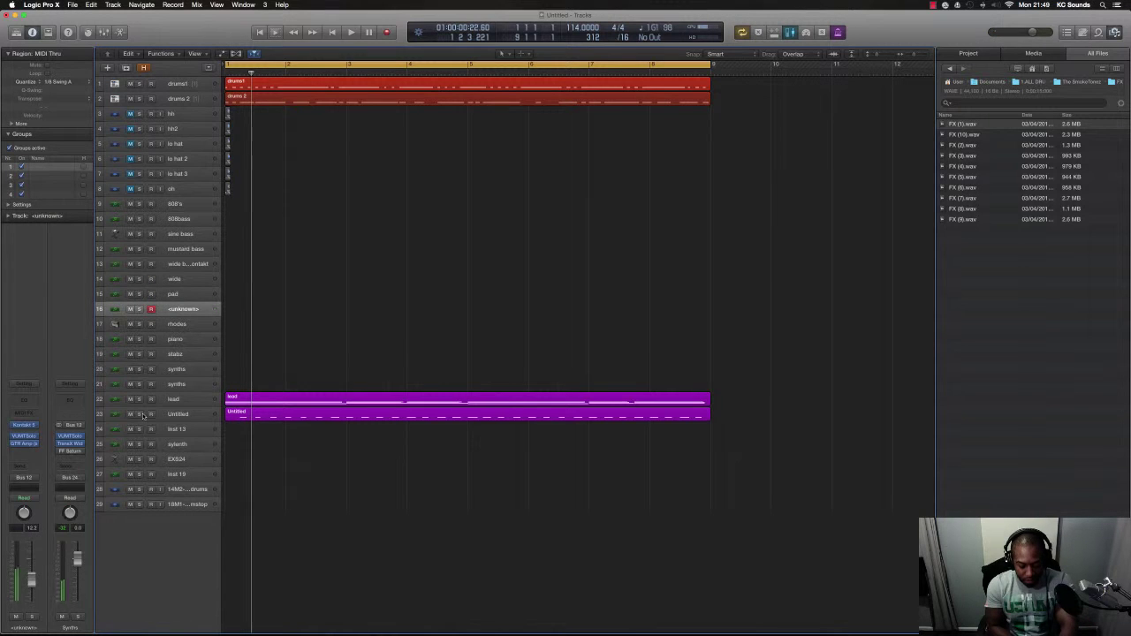
Set the wide track's volume to -7.4 dB, capture an eight-bar part on it and play it back
{"action": "key", "text": "Up"}
{"action": "key", "text": "Up"}
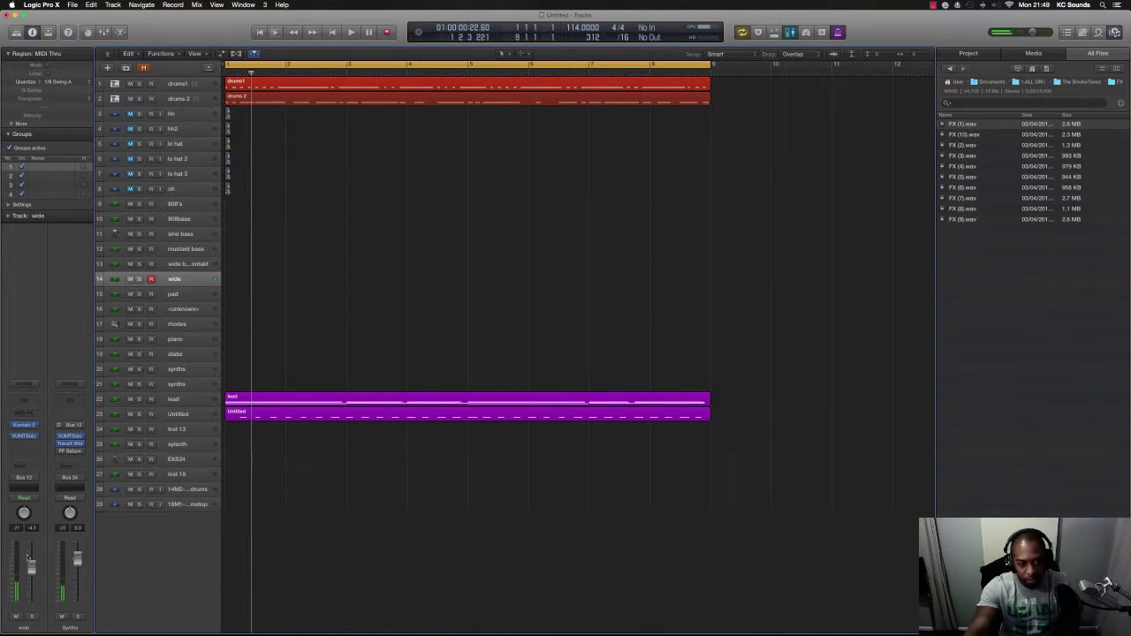
{"action": "key", "text": "space"}
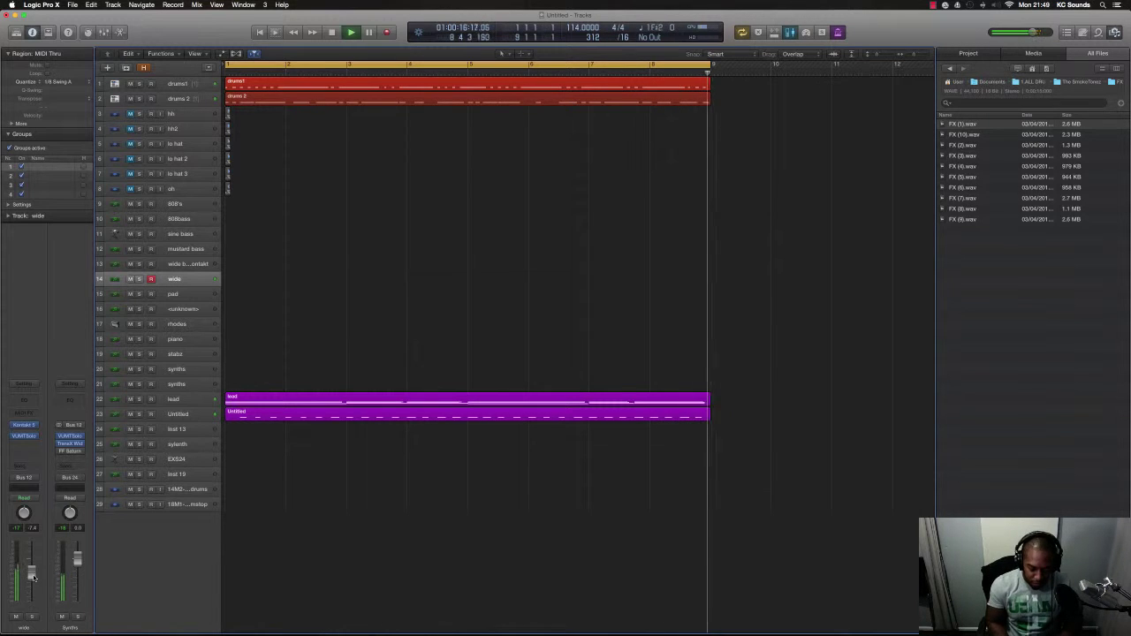
{"action": "key", "text": "space"}
{"action": "key", "text": "shift+r"}
{"action": "key", "text": "space"}
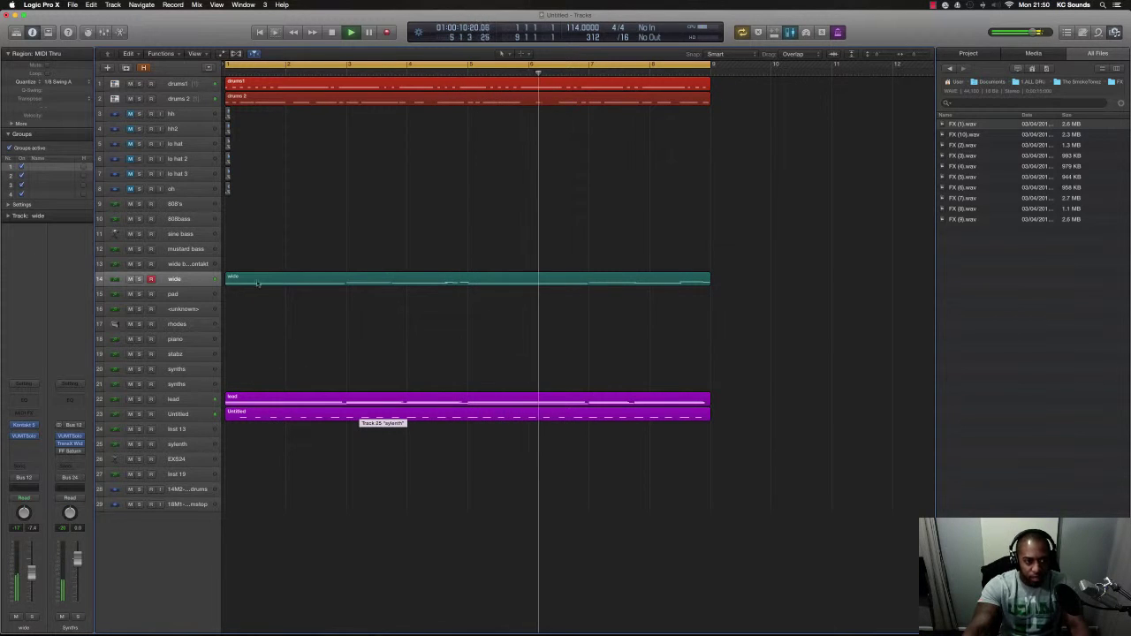
{"action": "key", "text": "space"}
Raise the volume of the 808's track and lower the gain in its VUMTSolo plug-in
{"action": "left_click", "coordinate": [188, 204]}
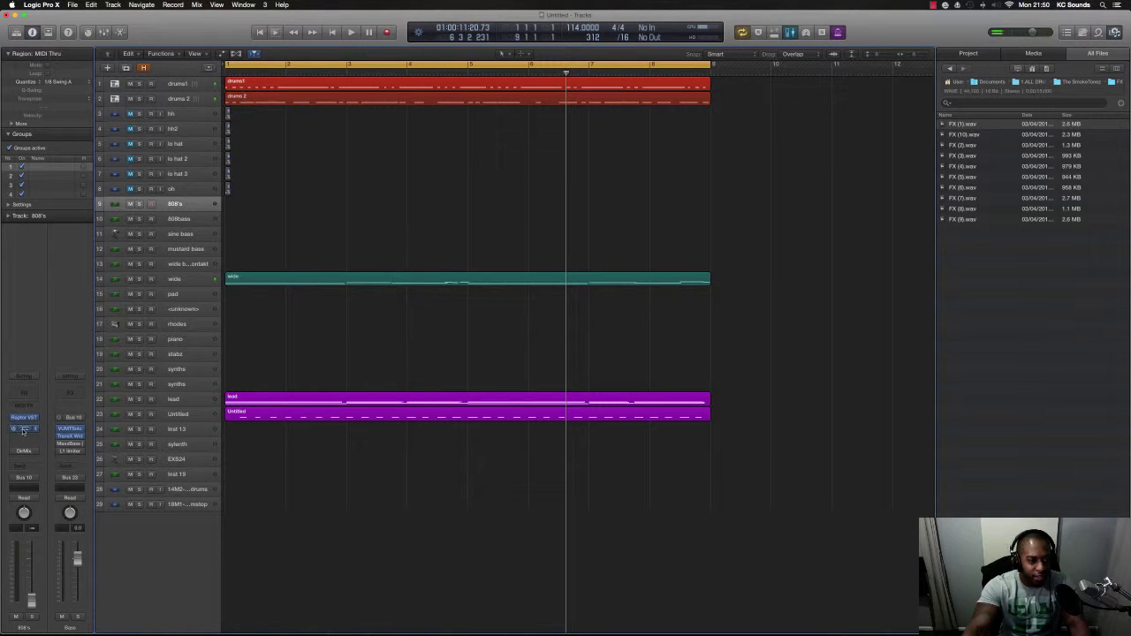
{"action": "left_click_drag", "start_coordinate": [25, 552], "coordinate": [25, 535]}
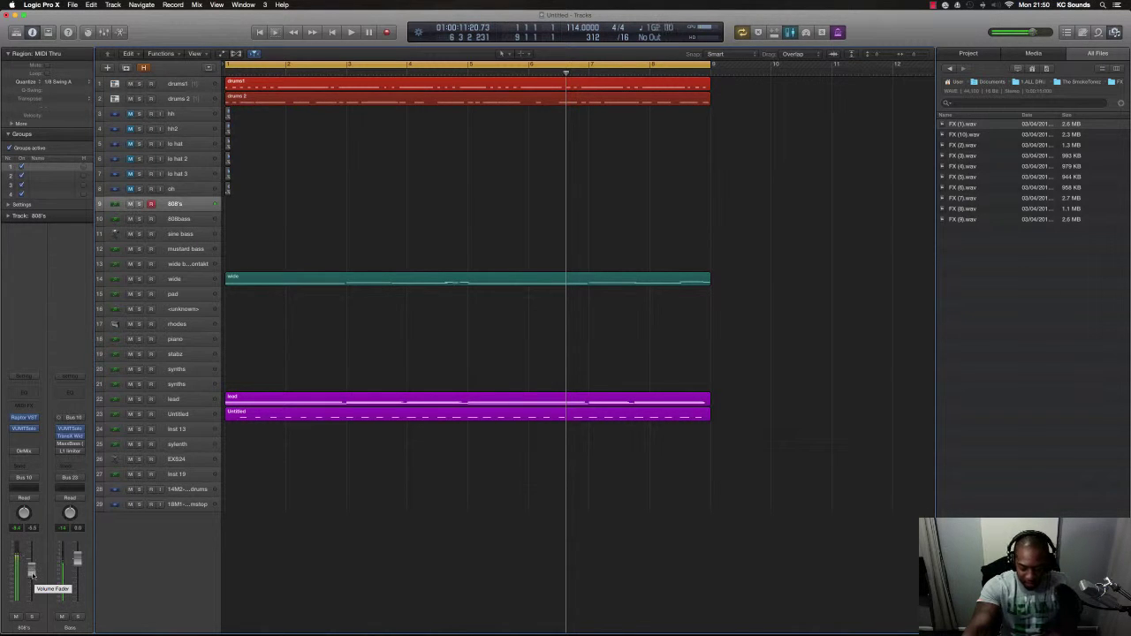
{"action": "left_click", "coordinate": [25, 430]}
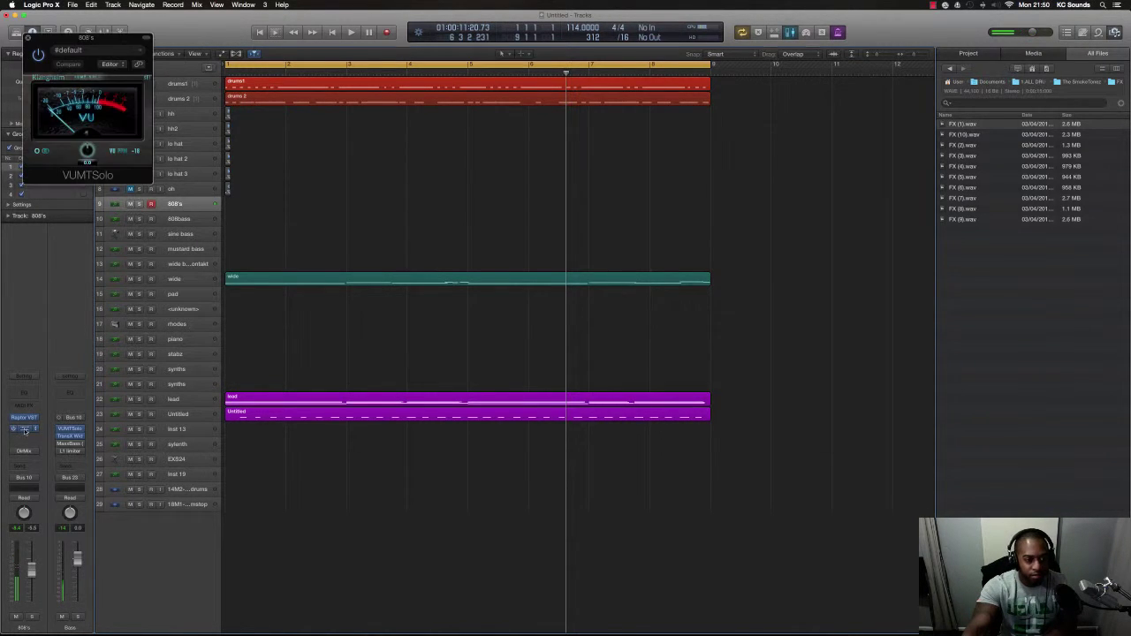
{"action": "left_click_drag", "start_coordinate": [91, 150], "coordinate": [88, 167]}
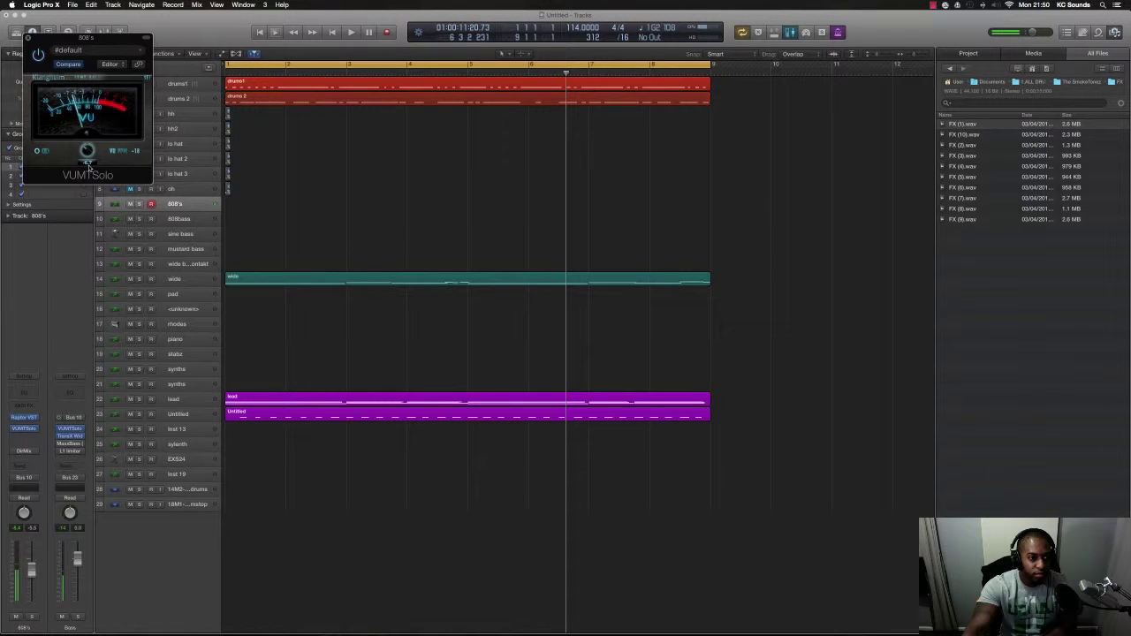
{"action": "left_click_drag", "start_coordinate": [72, 54], "coordinate": [389, 355]}
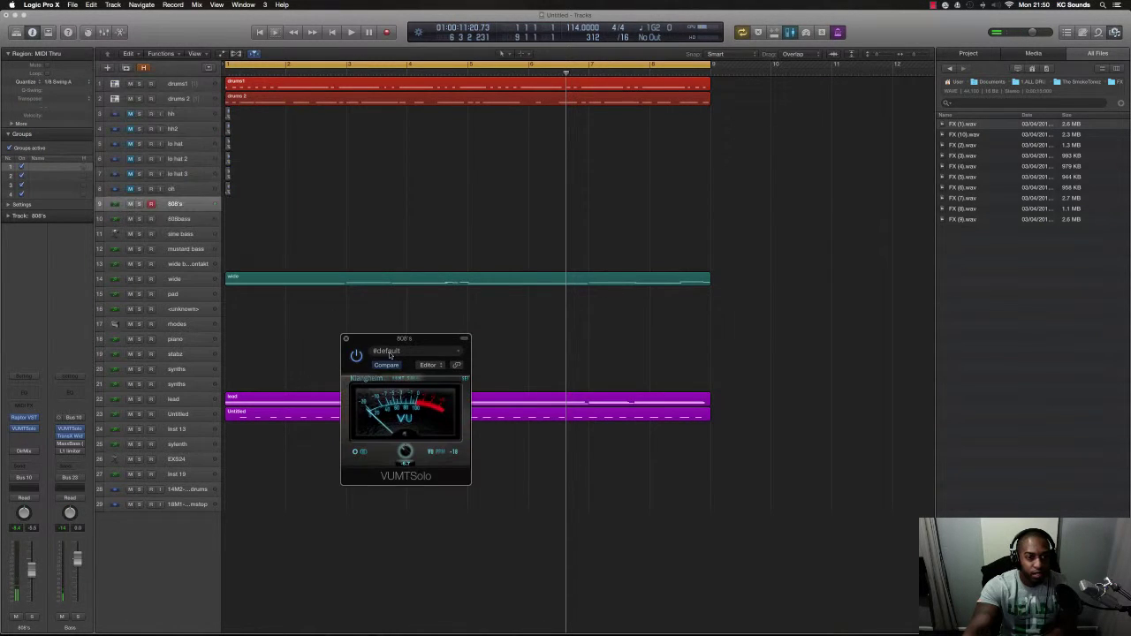
{"action": "left_click", "coordinate": [346, 340]}
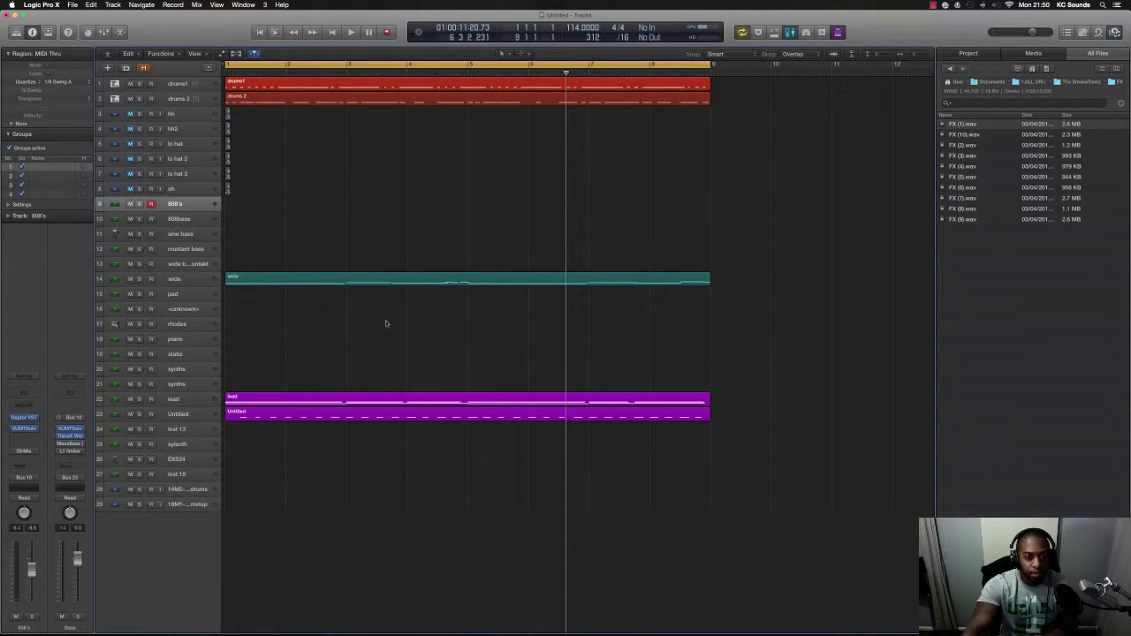
Try out the 808bass track's sound and raise the volume of the sine bass track
{"action": "scroll", "coordinate": [404, 320], "scroll_direction": "down", "scroll_amount": 5}
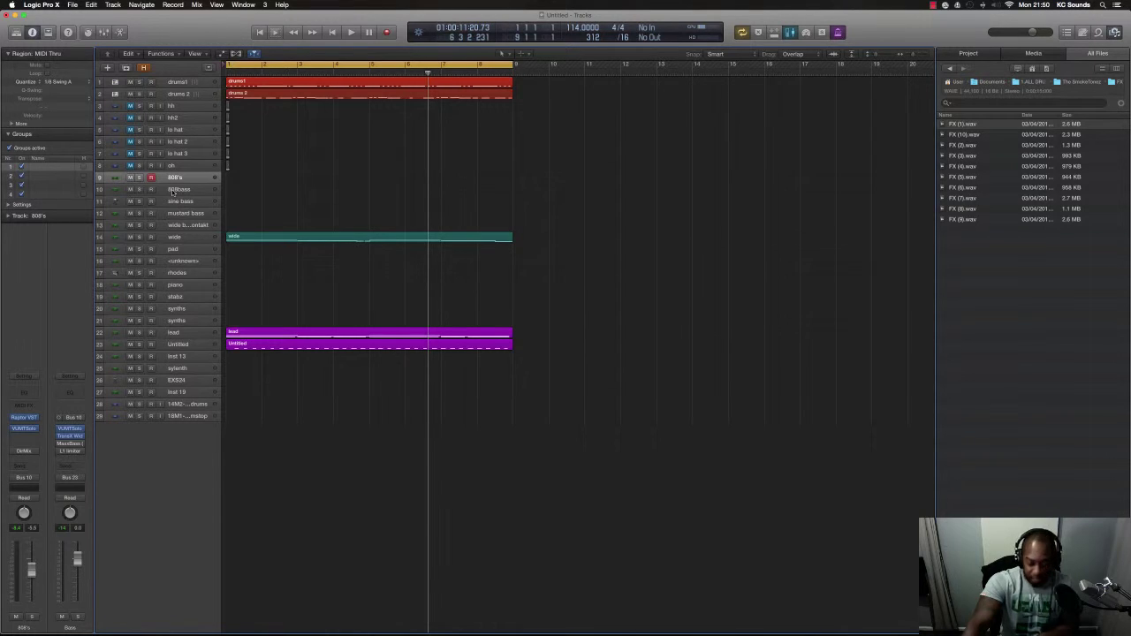
{"action": "left_click", "coordinate": [181, 189]}
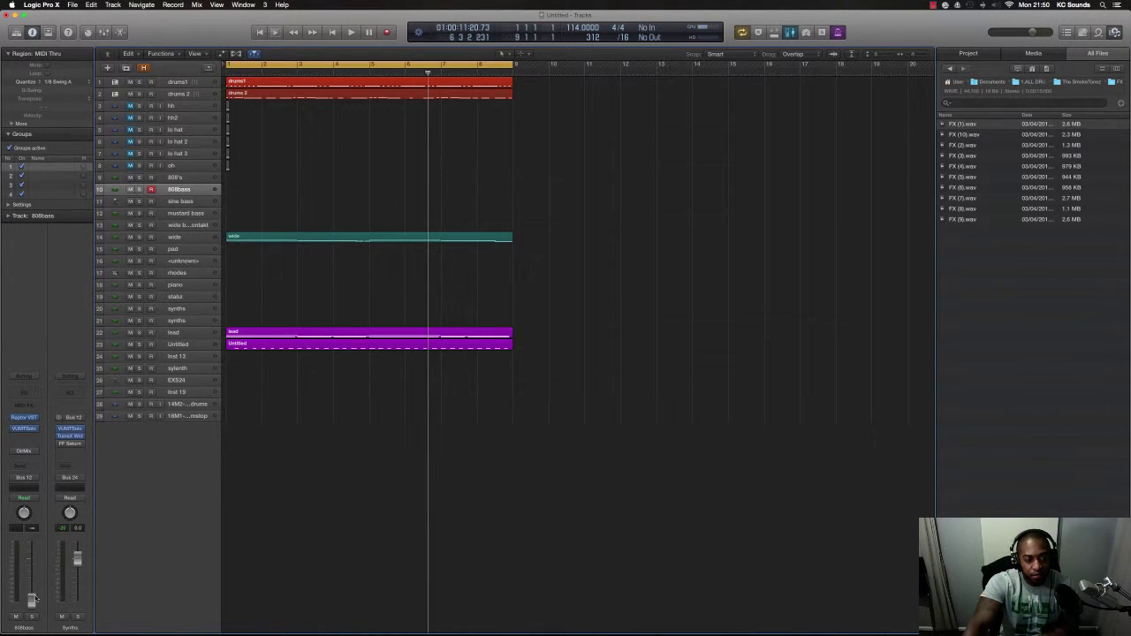
{"action": "key", "text": "Down"}
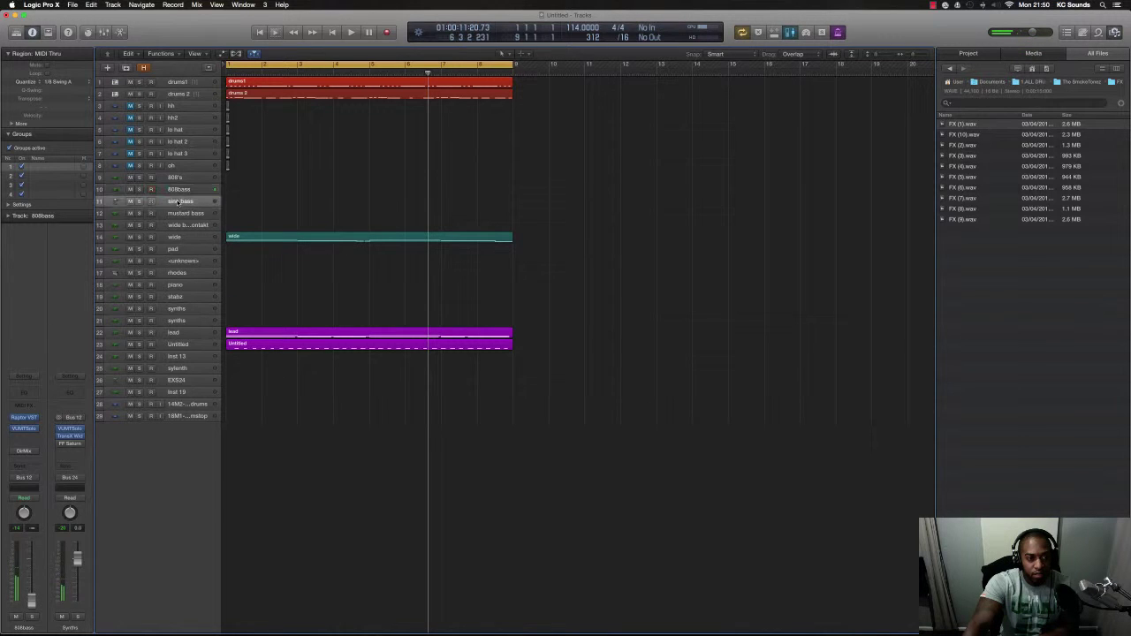
{"action": "left_click_drag", "start_coordinate": [31, 597], "coordinate": [31, 570]}
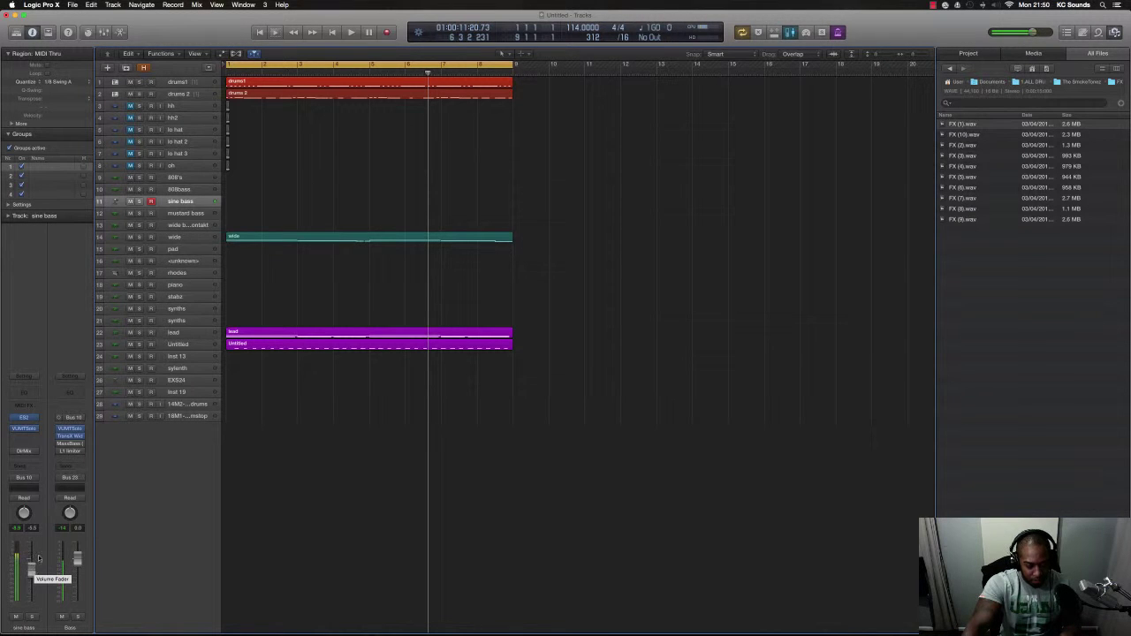
Open the sine bass track's ES2 synth, try its sound against playback and load the 808's preset
{"action": "left_click", "coordinate": [26, 420]}
{"action": "left_click_drag", "start_coordinate": [107, 56], "coordinate": [387, 339]}
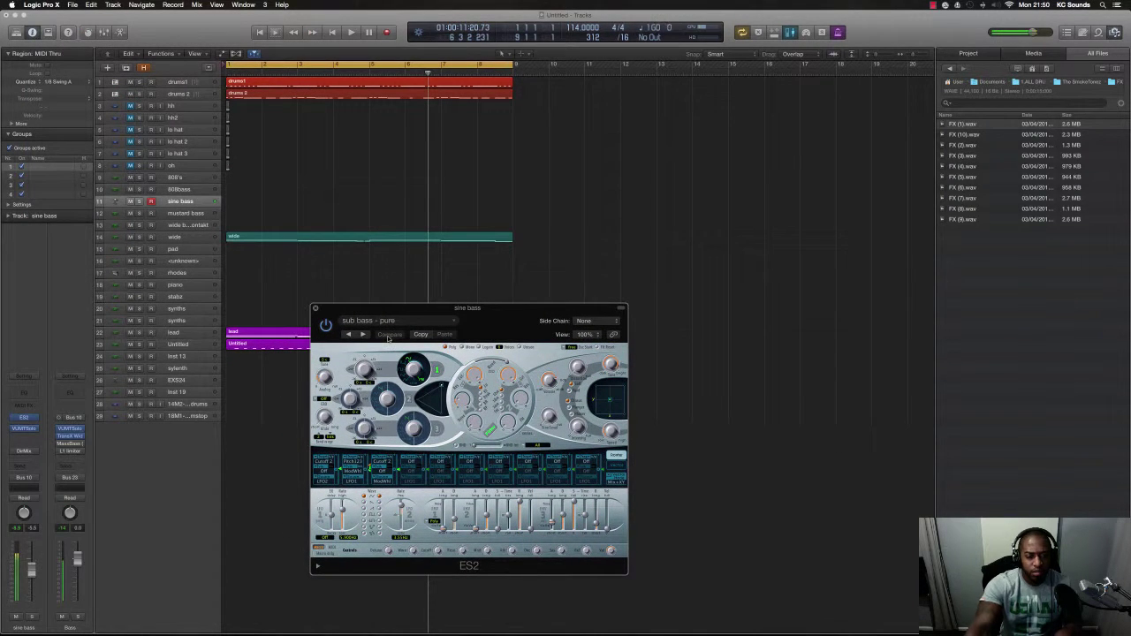
{"action": "key", "text": "space"}
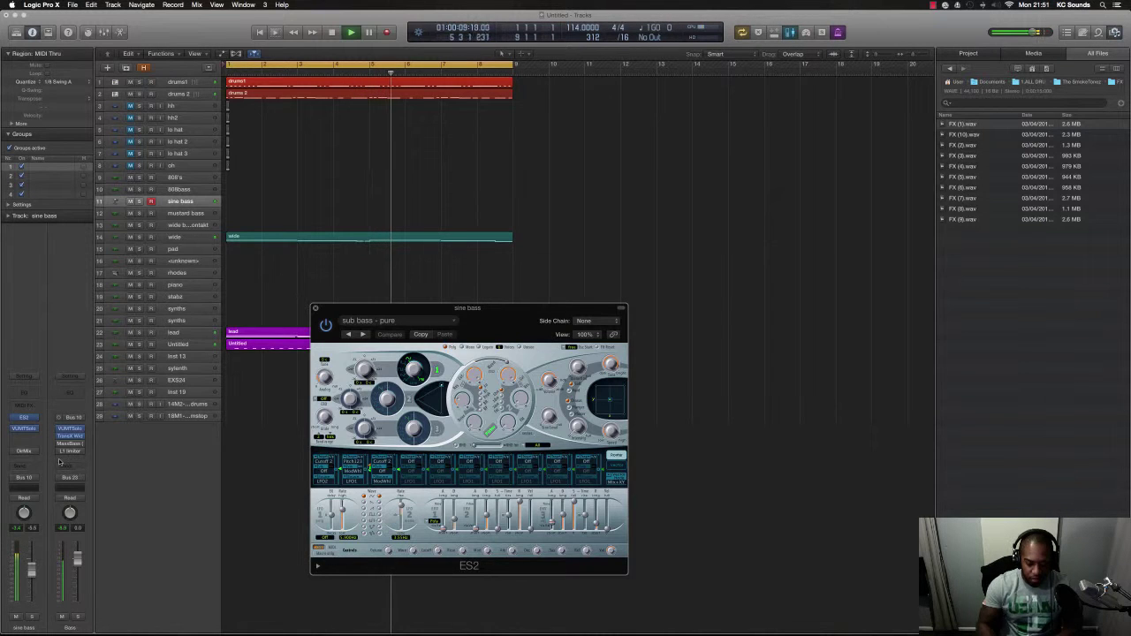
{"action": "key", "text": "space"}
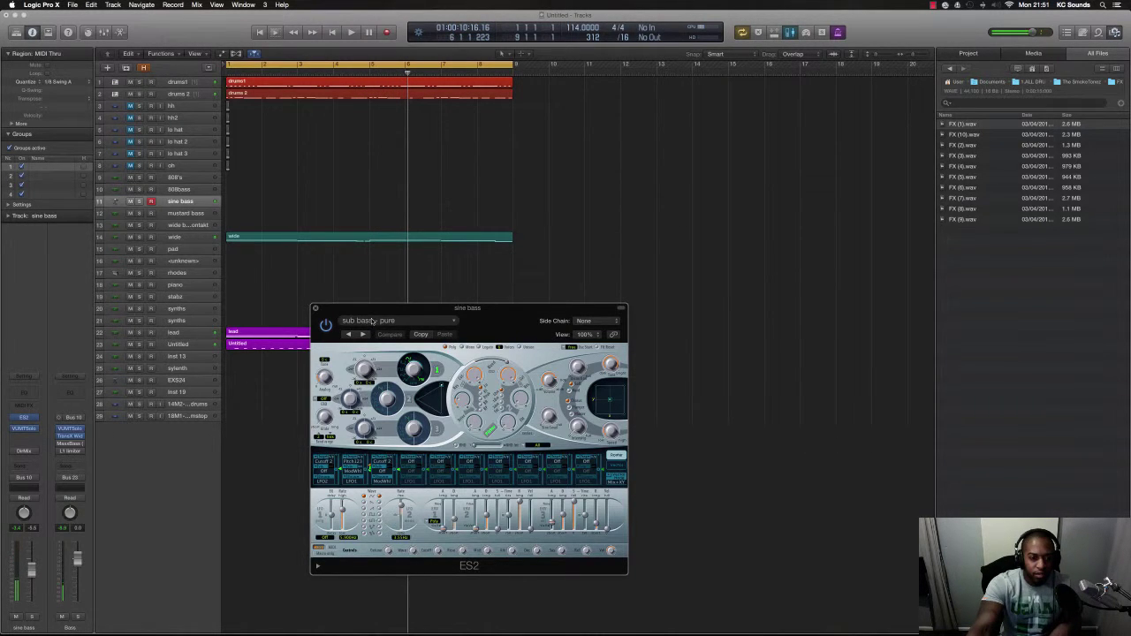
{"action": "left_click", "coordinate": [372, 321]}
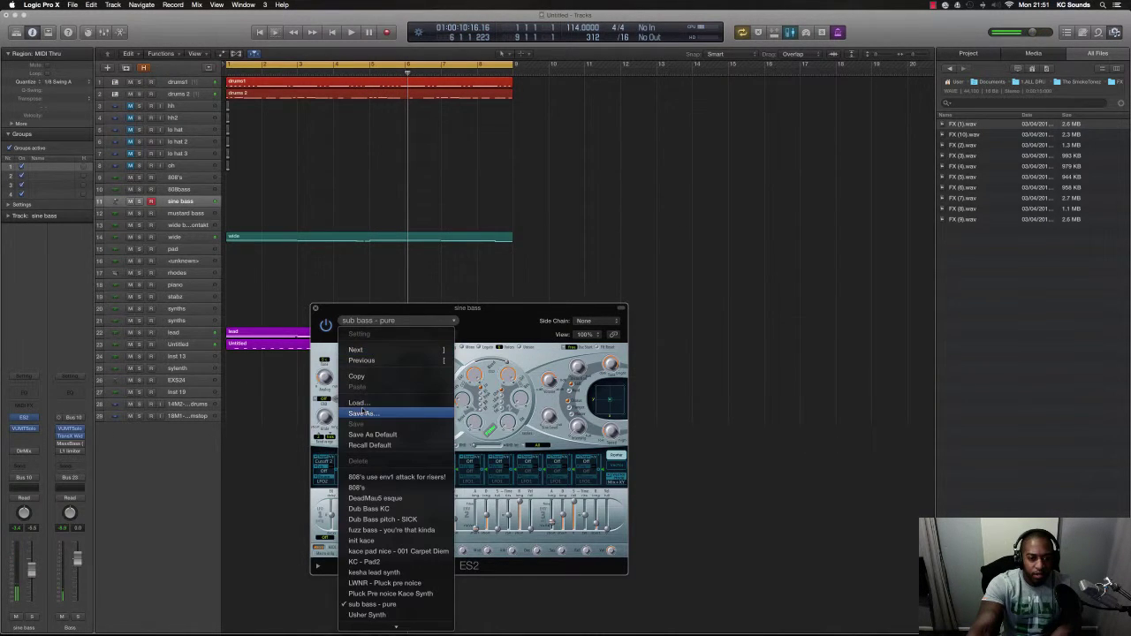
{"action": "left_click", "coordinate": [369, 488]}
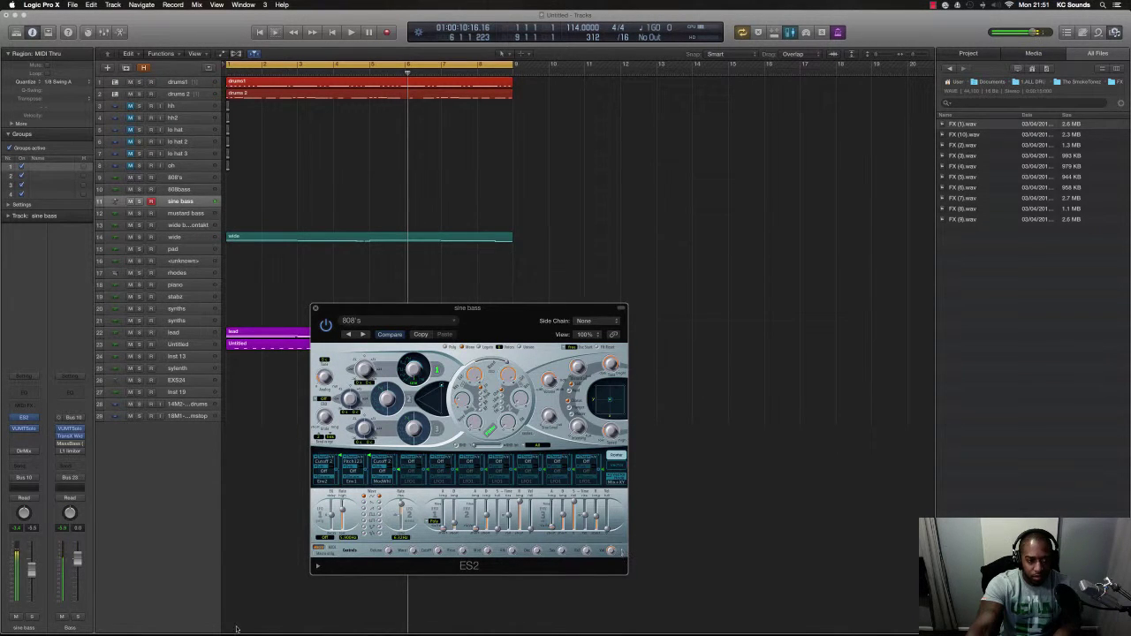
Lower the gain in the sine bass track's VUMTSolo plug-in and close the plug-in window
{"action": "left_click", "coordinate": [24, 430]}
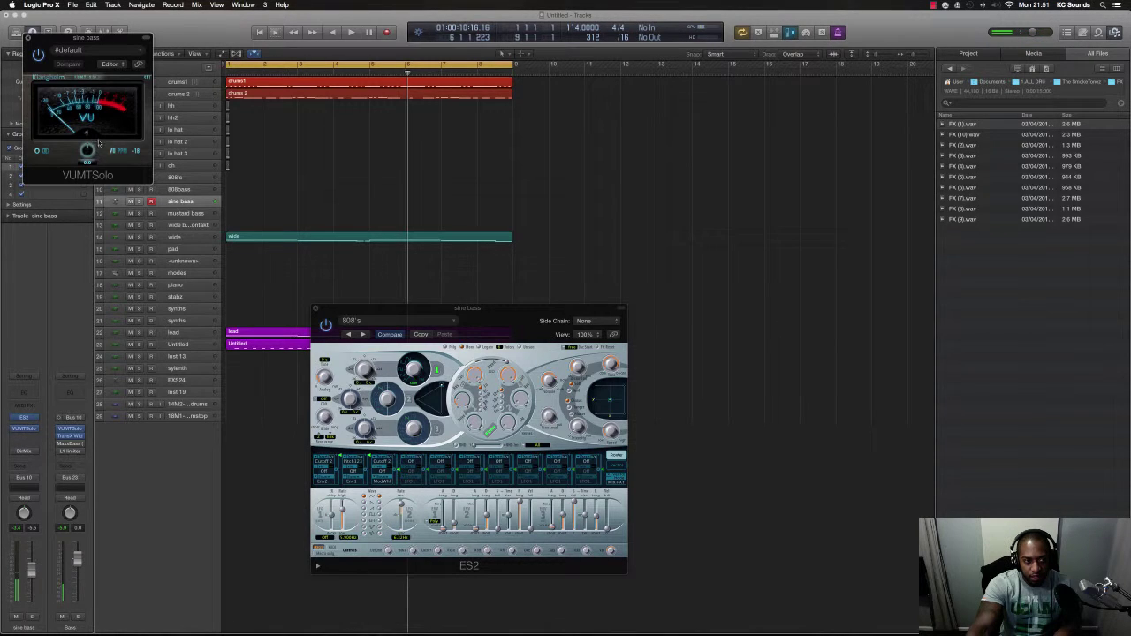
{"action": "left_click_drag", "start_coordinate": [86, 150], "coordinate": [86, 166]}
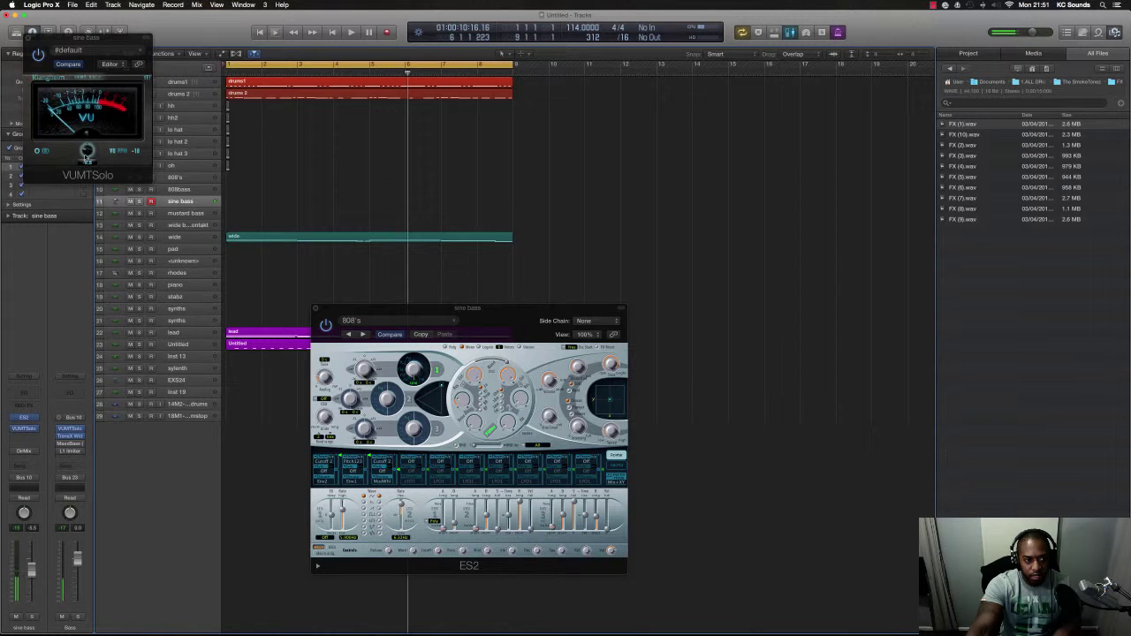
{"action": "left_click", "coordinate": [87, 157]}
{"action": "left_click", "coordinate": [29, 40]}
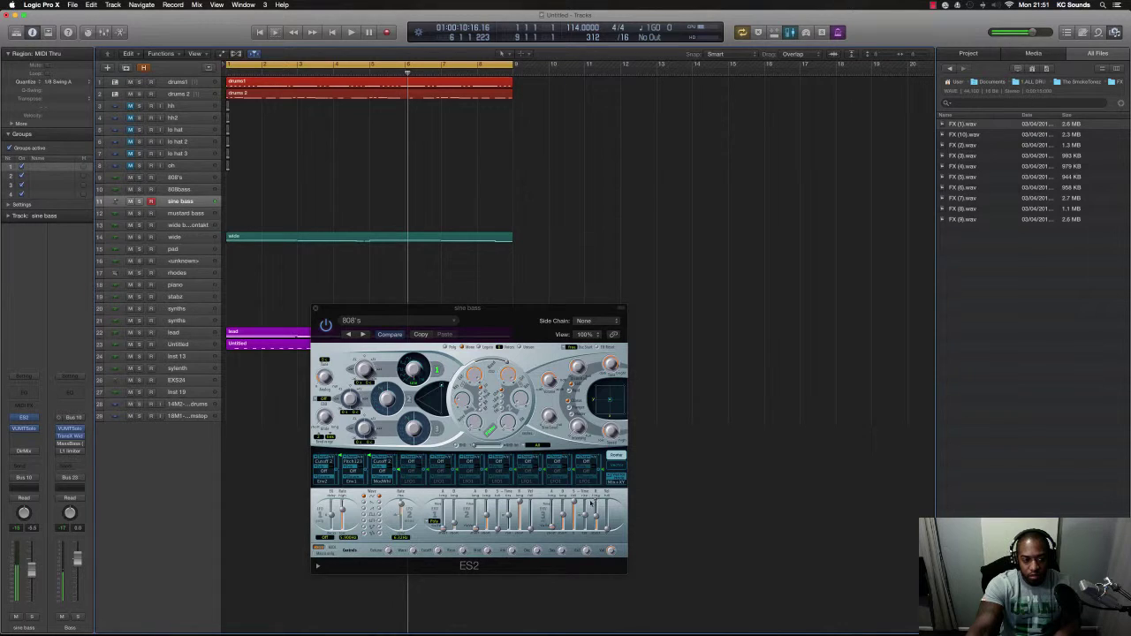
Adjust the attack of the ES2's third envelope, try the bass sound against playback and close the synth
{"action": "left_click", "coordinate": [553, 529]}
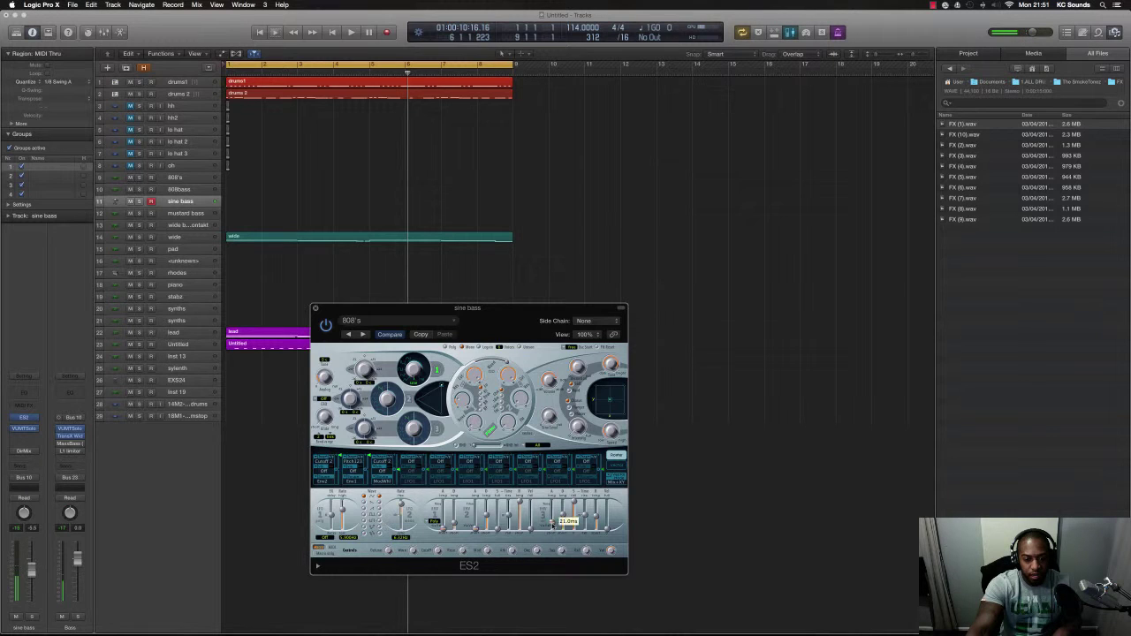
{"action": "left_click_drag", "start_coordinate": [551, 525], "coordinate": [550, 526]}
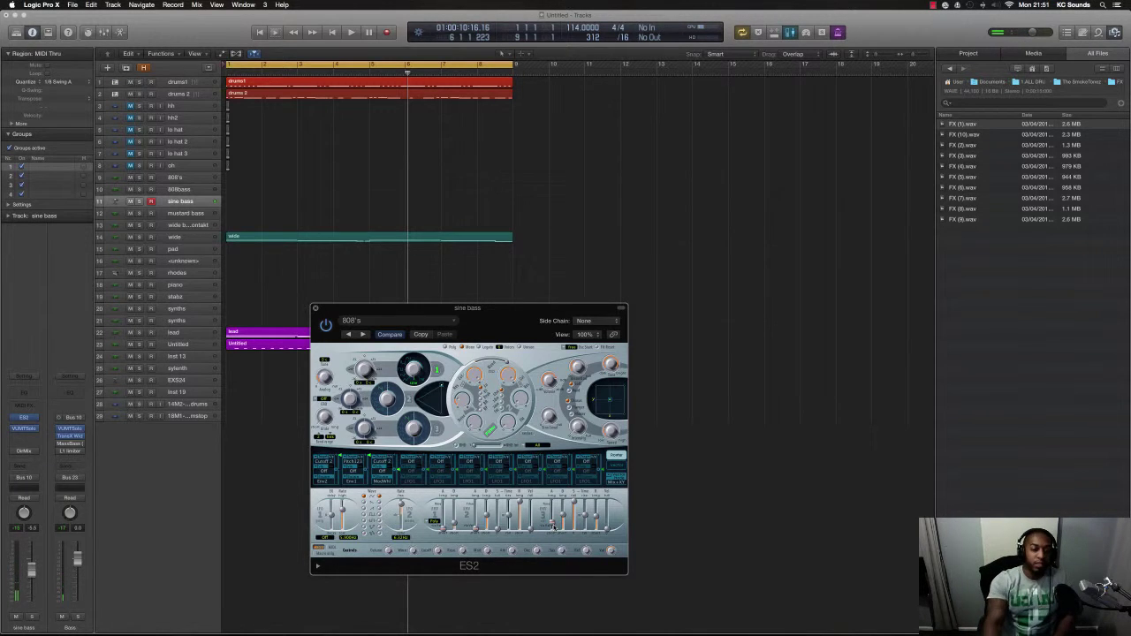
{"action": "key", "text": "space"}
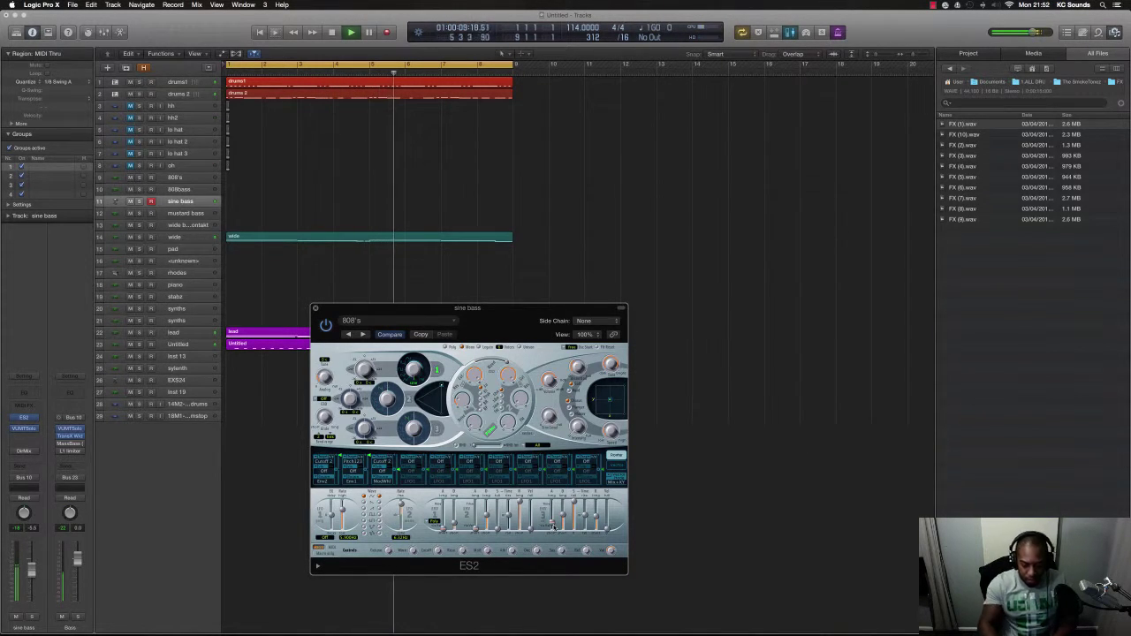
{"action": "key", "text": "Down"}
{"action": "key", "text": "space"}
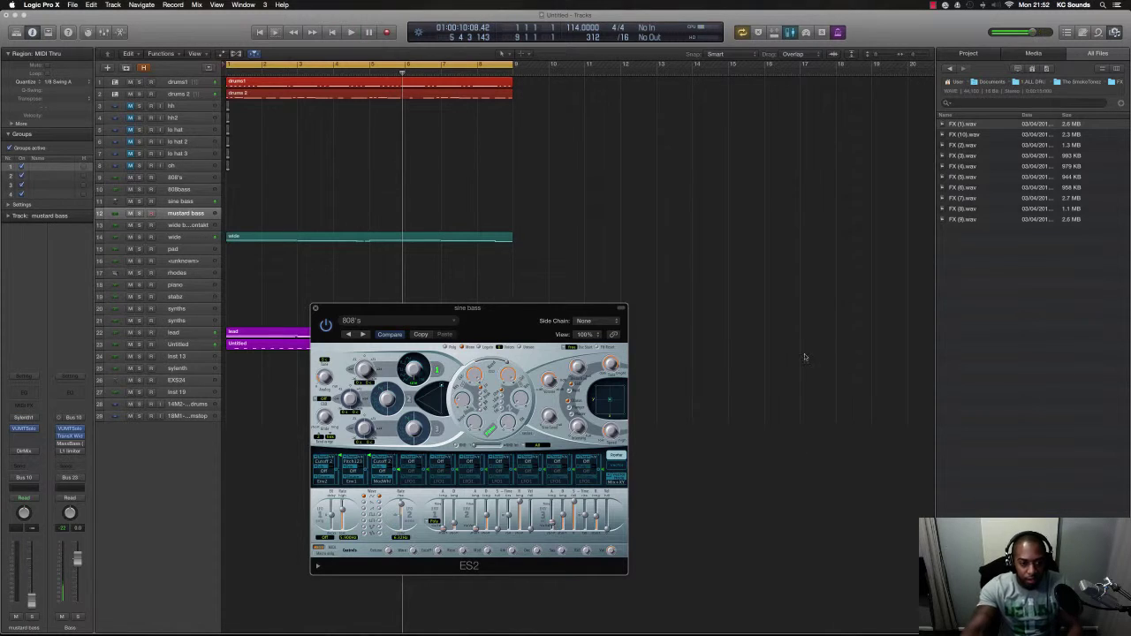
{"action": "left_click", "coordinate": [315, 308]}
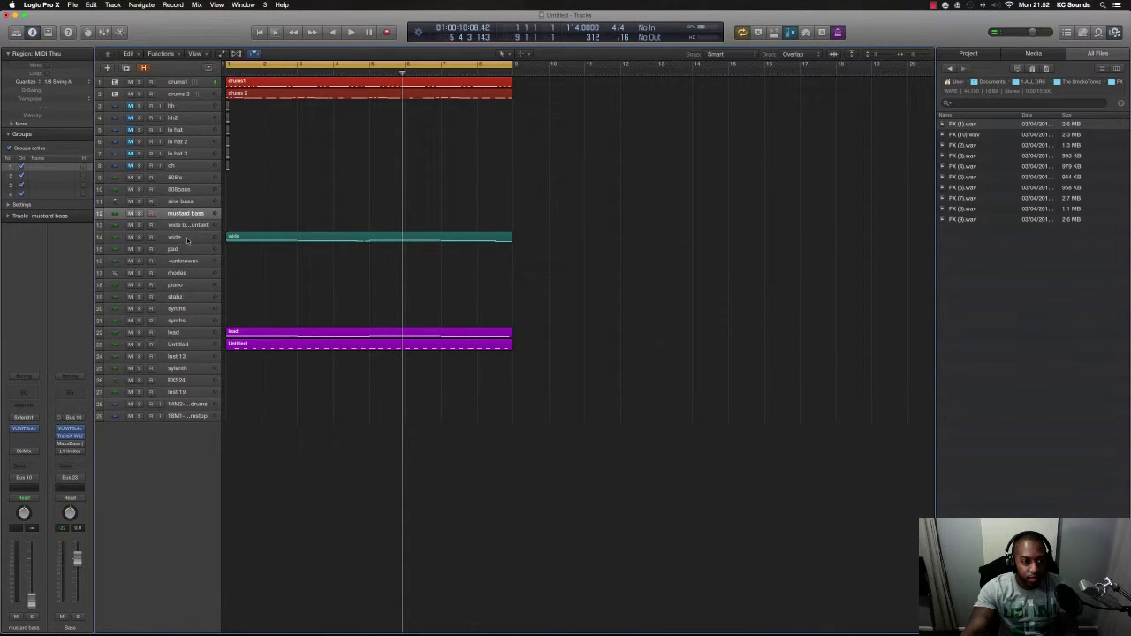
Play a bass part on the 808's track over the loop, capture it and extend the region's start to bar 1
{"action": "left_click", "coordinate": [188, 180]}
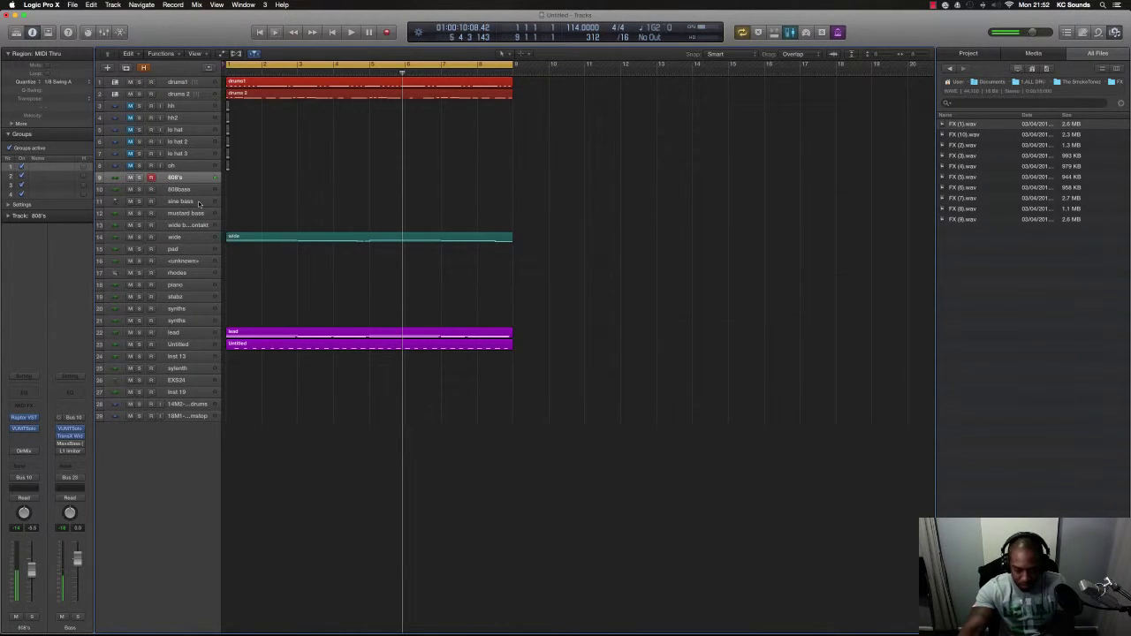
{"action": "key", "text": "space"}
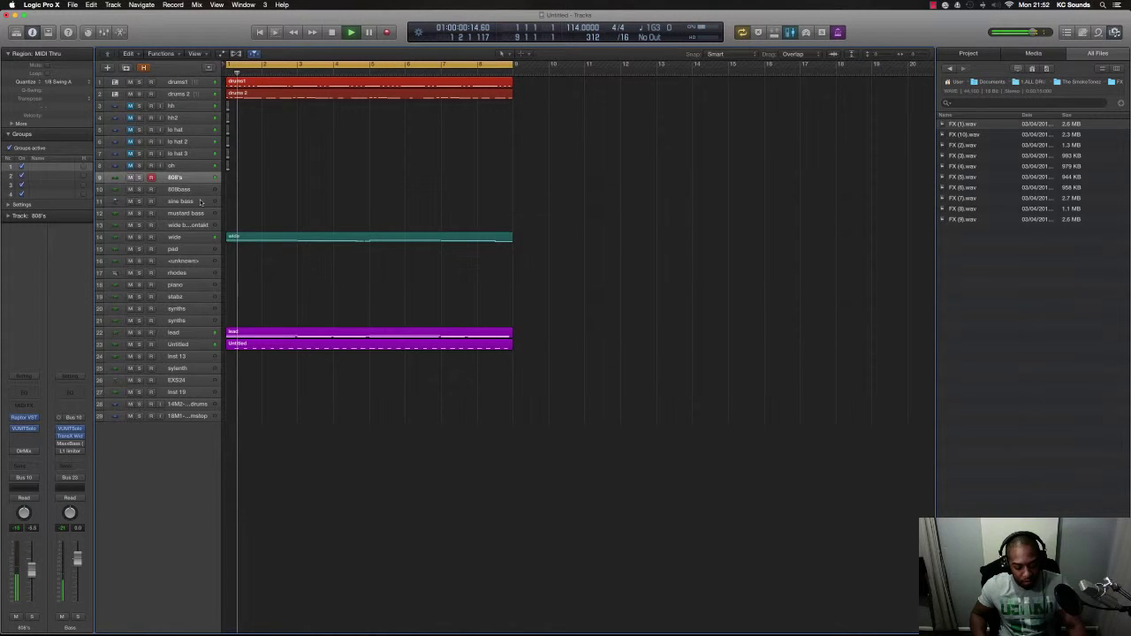
{"action": "key", "text": "b"}
{"action": "key", "text": "shift+r"}
{"action": "key", "text": "Return"}
{"action": "key", "text": "space"}
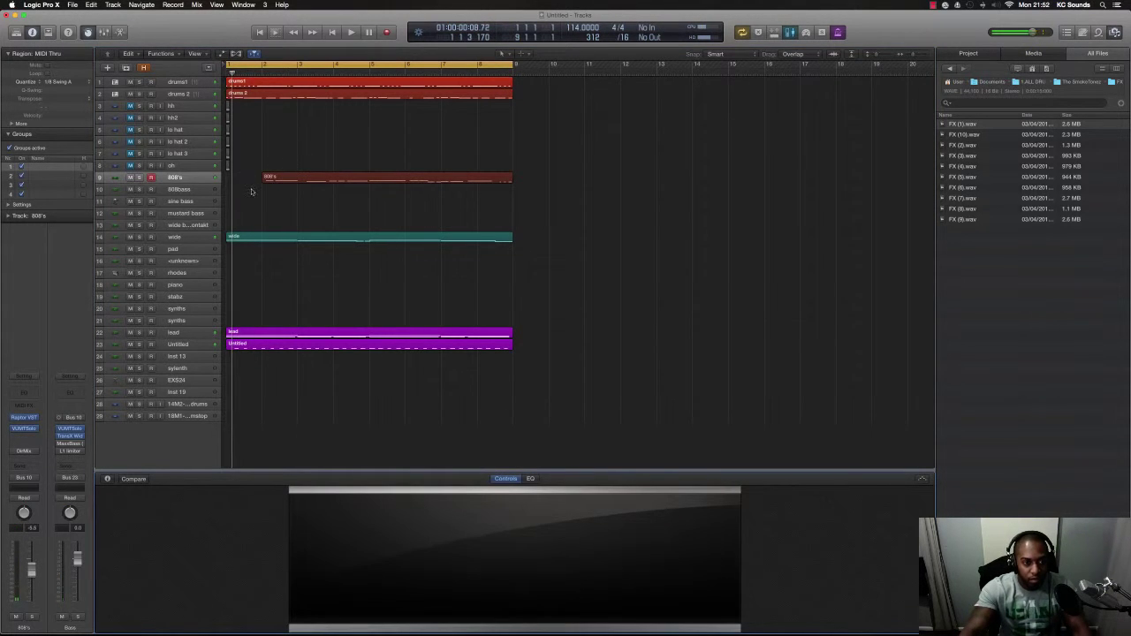
{"action": "left_click_drag", "start_coordinate": [263, 179], "coordinate": [228, 180]}
Set the wide track's Channel EQ to a 51 Hz low cut and a low shelf of -7.5 dB at 72 Hz
{"action": "left_click", "coordinate": [362, 238]}
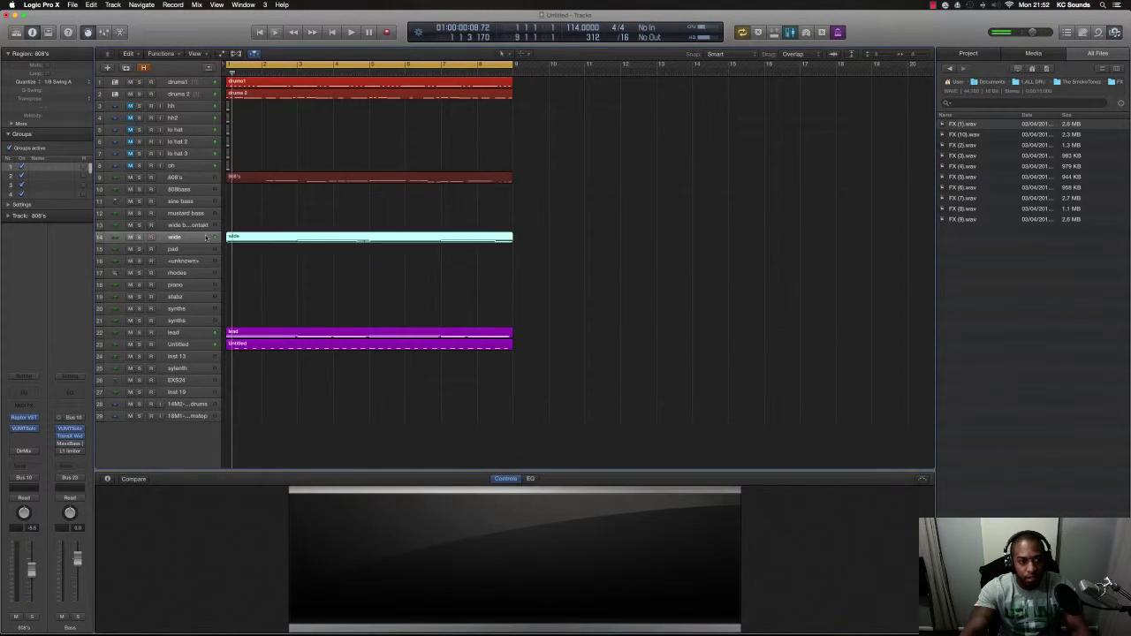
{"action": "left_click", "coordinate": [22, 405]}
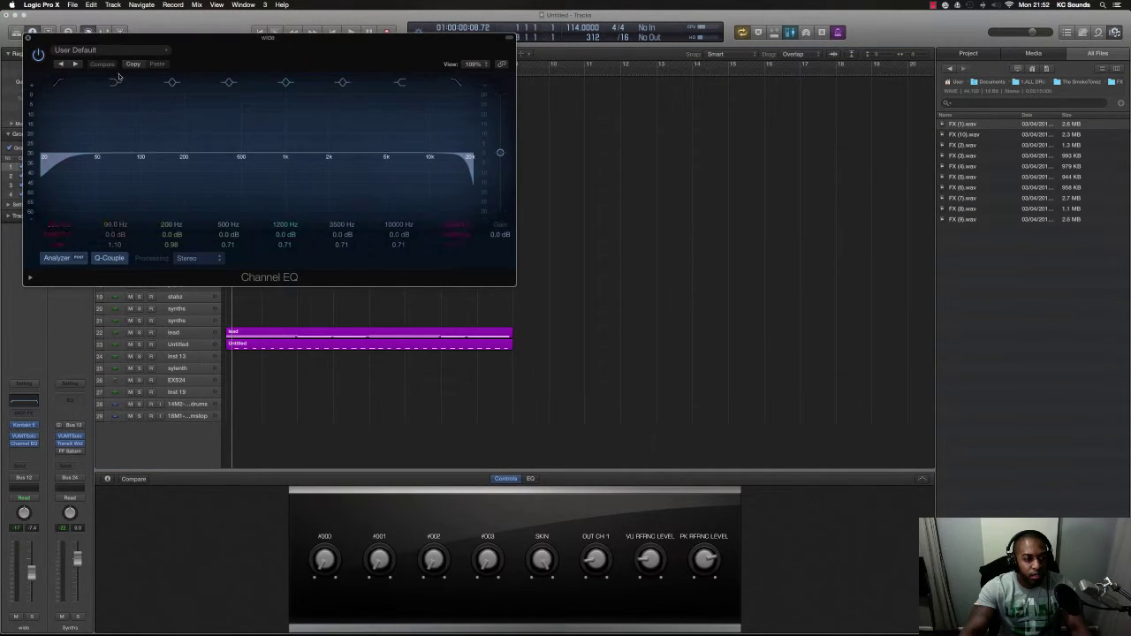
{"action": "left_click_drag", "start_coordinate": [111, 42], "coordinate": [488, 210]}
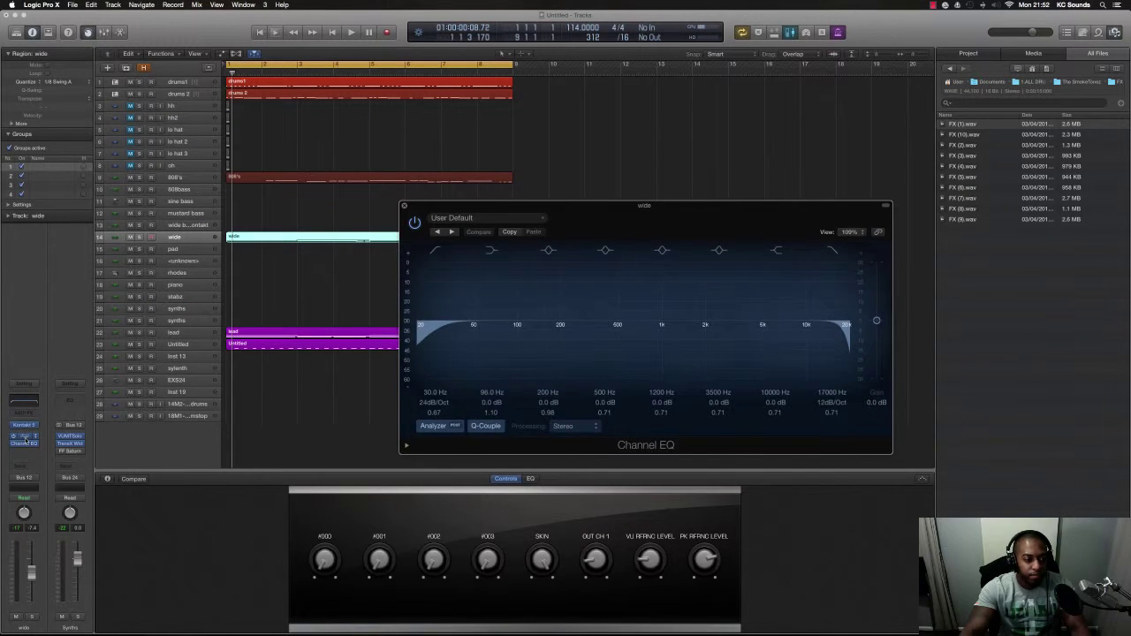
{"action": "left_click_drag", "start_coordinate": [447, 350], "coordinate": [480, 346]}
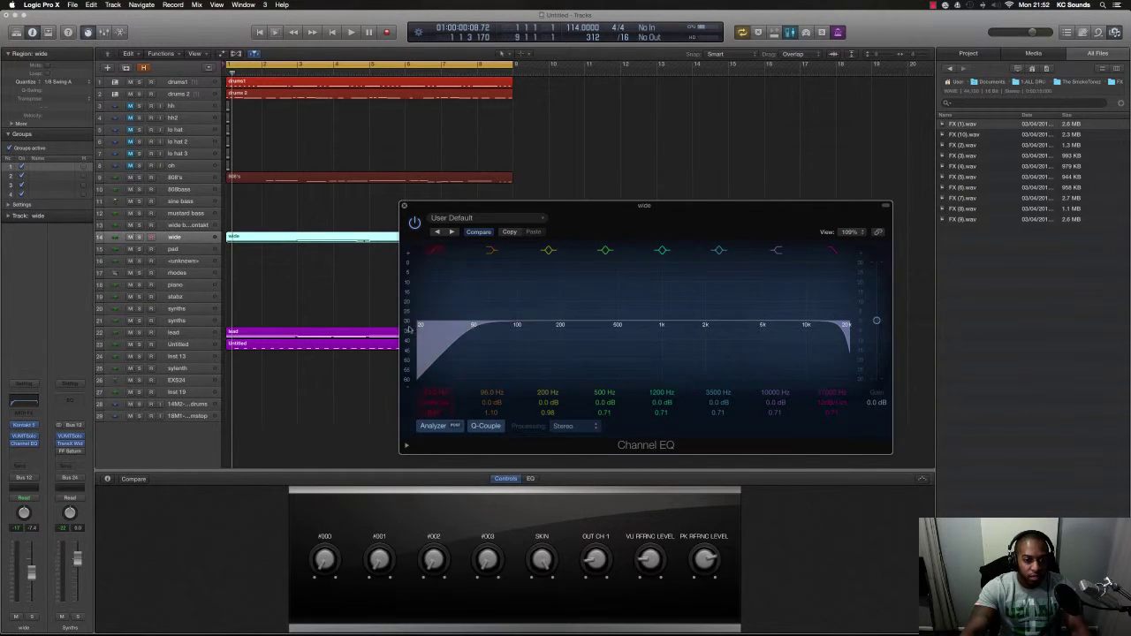
{"action": "left_click", "coordinate": [404, 207]}
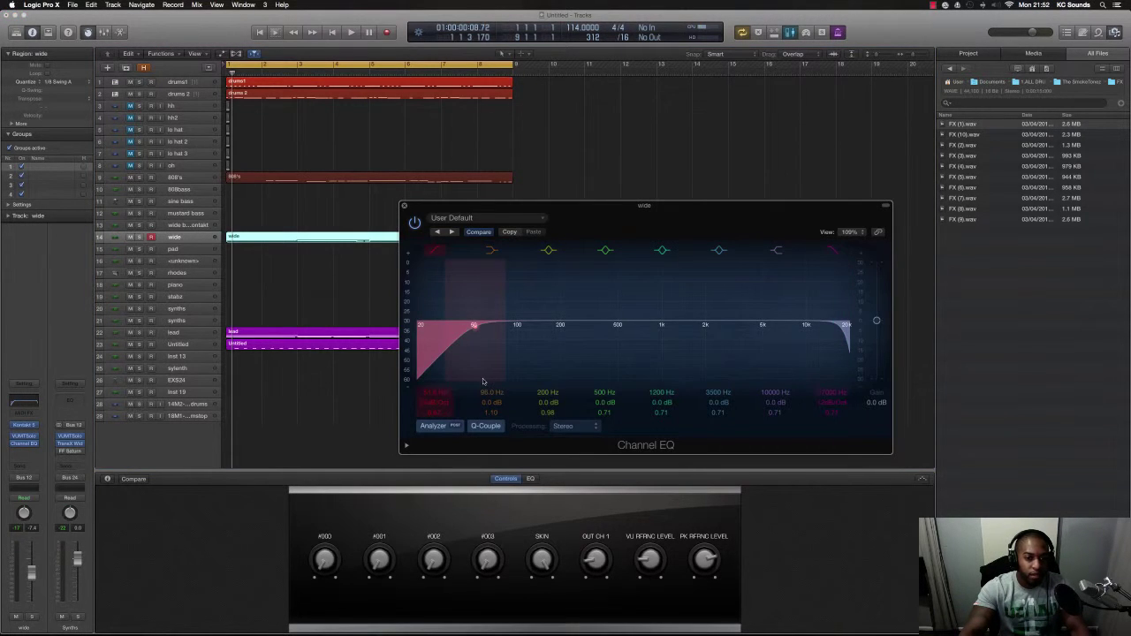
{"action": "left_click", "coordinate": [515, 323]}
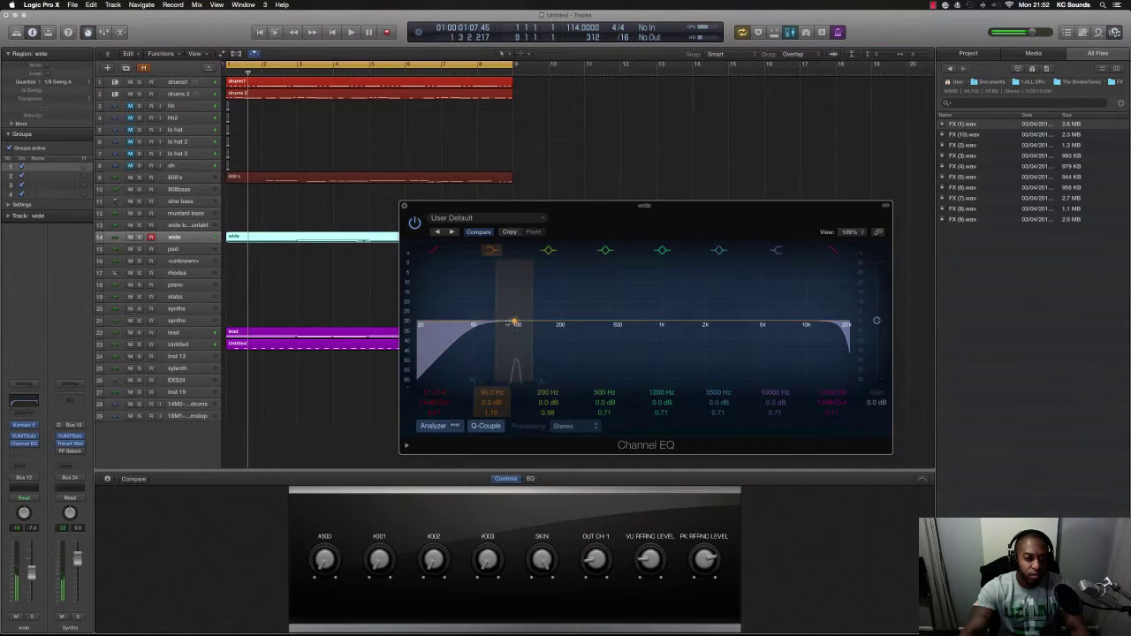
{"action": "left_click_drag", "start_coordinate": [514, 323], "coordinate": [490, 343]}
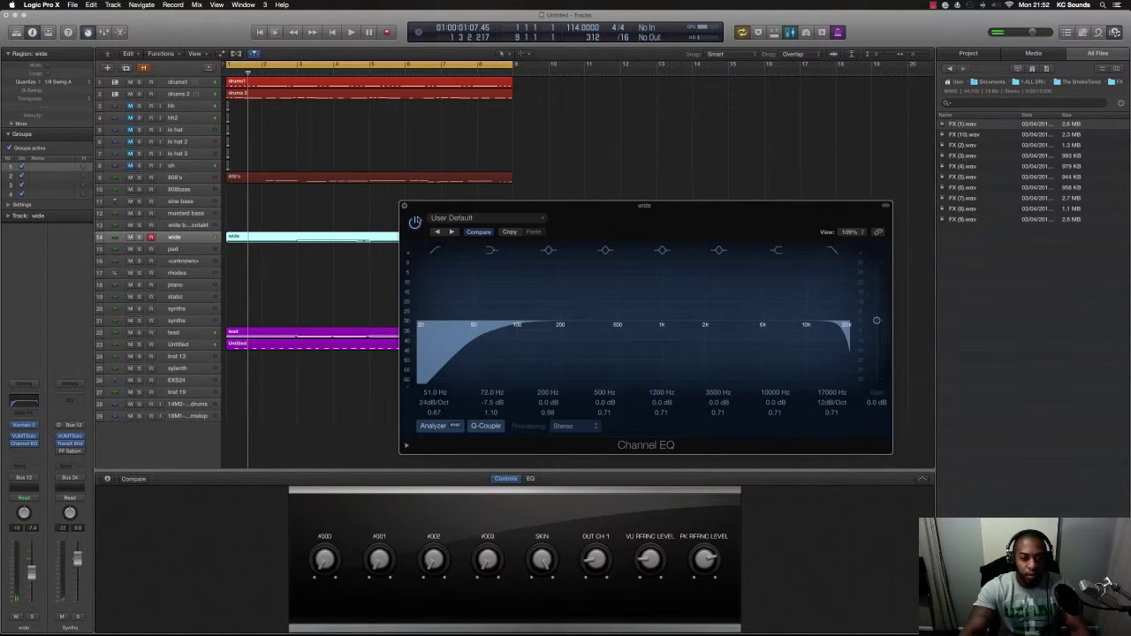
Lengthen the first note of the 808's region to nearly the end of bar 1 and play it back
{"action": "double_click", "coordinate": [313, 178]}
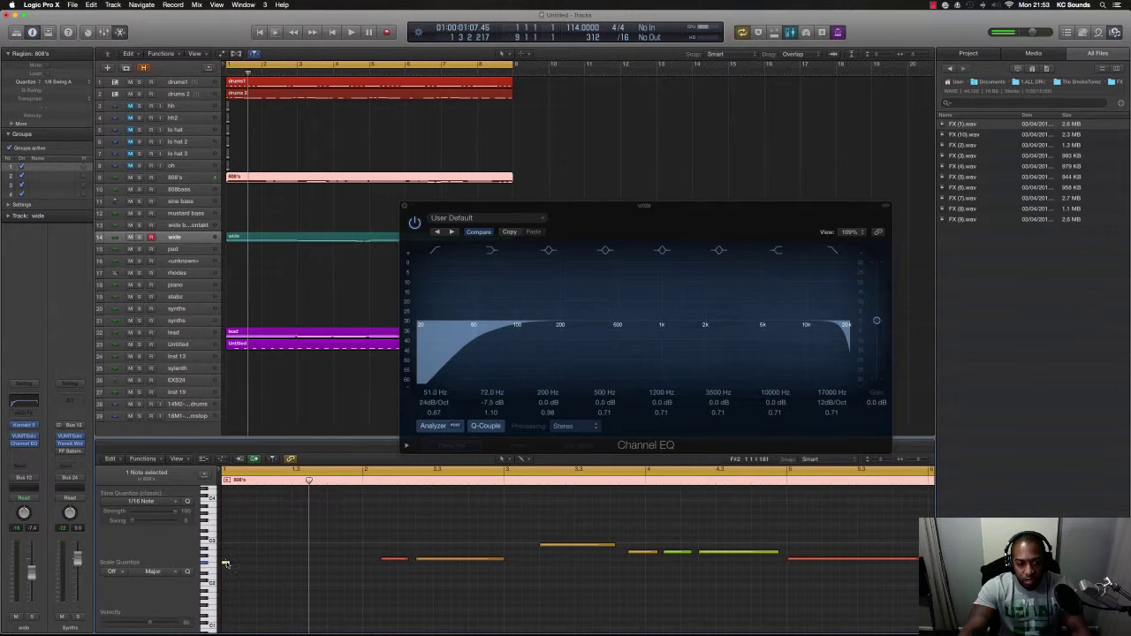
{"action": "left_click_drag", "start_coordinate": [225, 561], "coordinate": [352, 570]}
{"action": "key", "text": "space"}
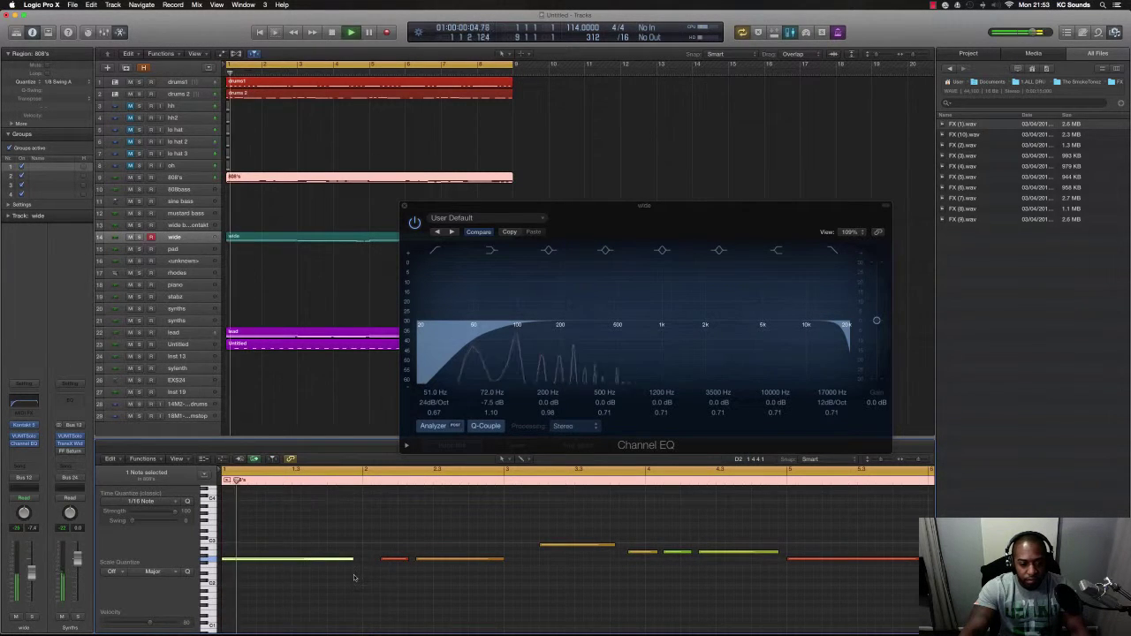
{"action": "key", "text": "space"}
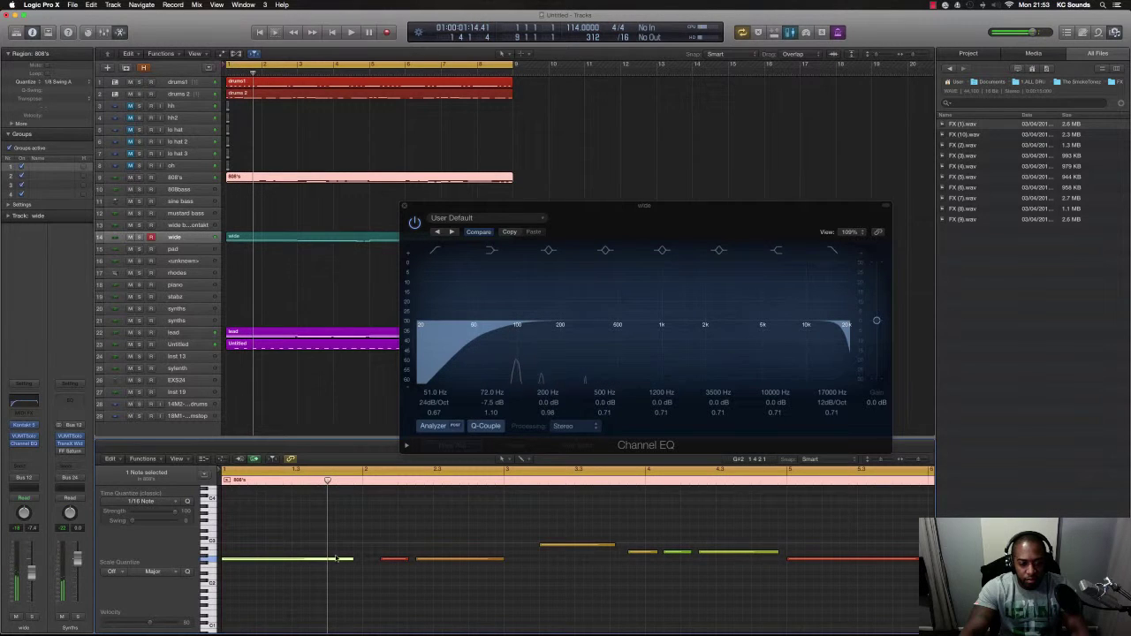
Extend the A2 note in the 808's region back to beat 4 of bar 3, shorten the preceding note and play it back
{"action": "key", "text": "space"}
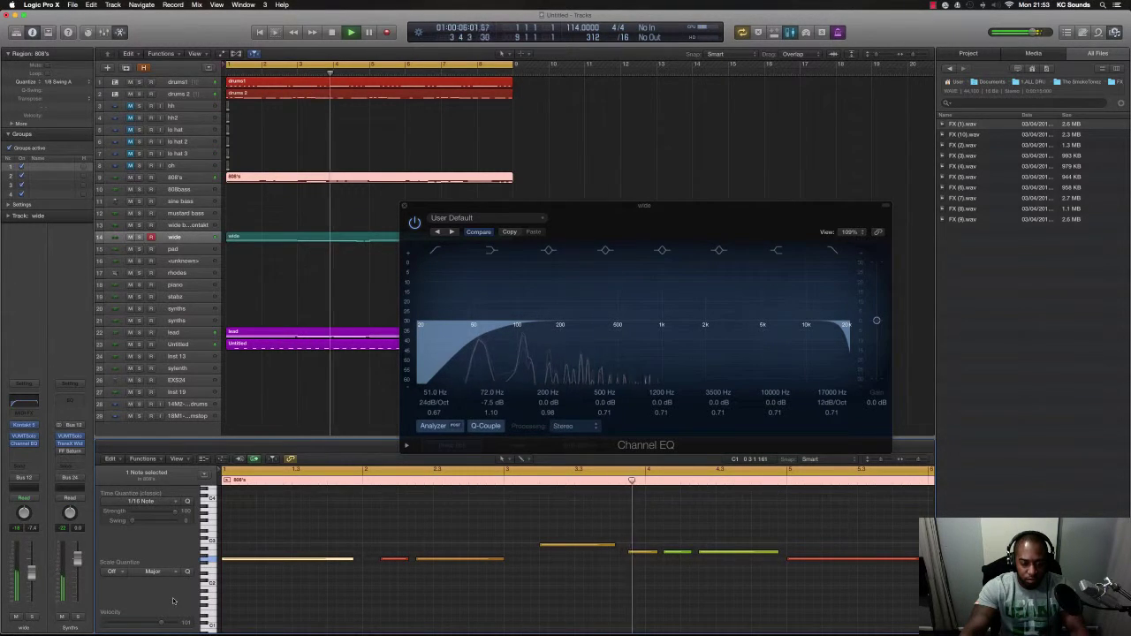
{"action": "key", "text": "space"}
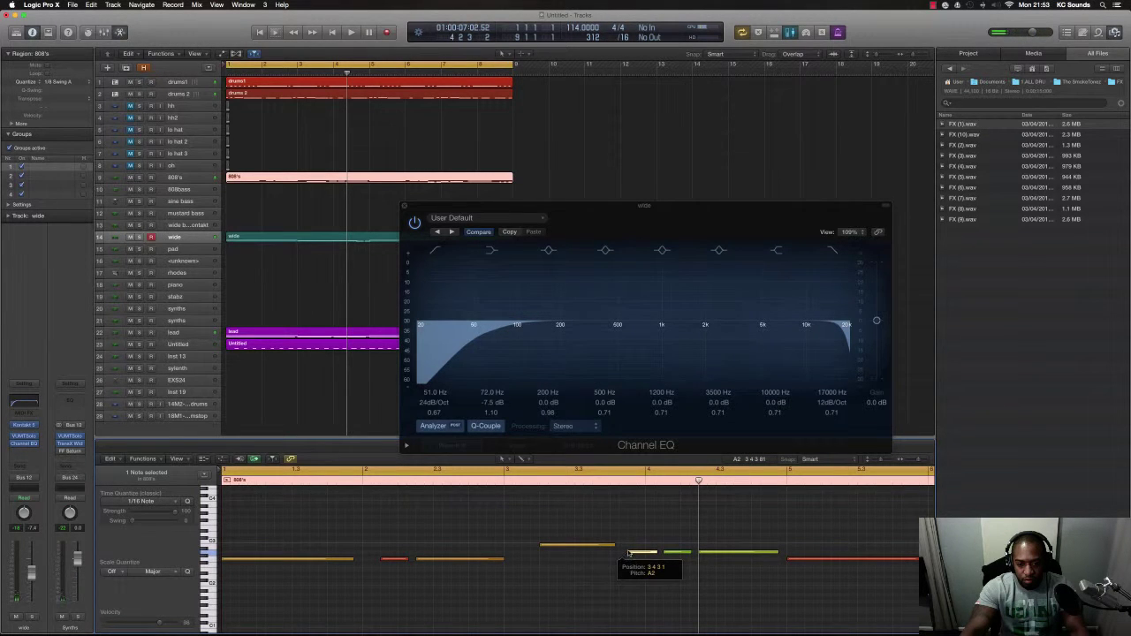
{"action": "left_click_drag", "start_coordinate": [629, 552], "coordinate": [603, 546]}
{"action": "key", "text": "space"}
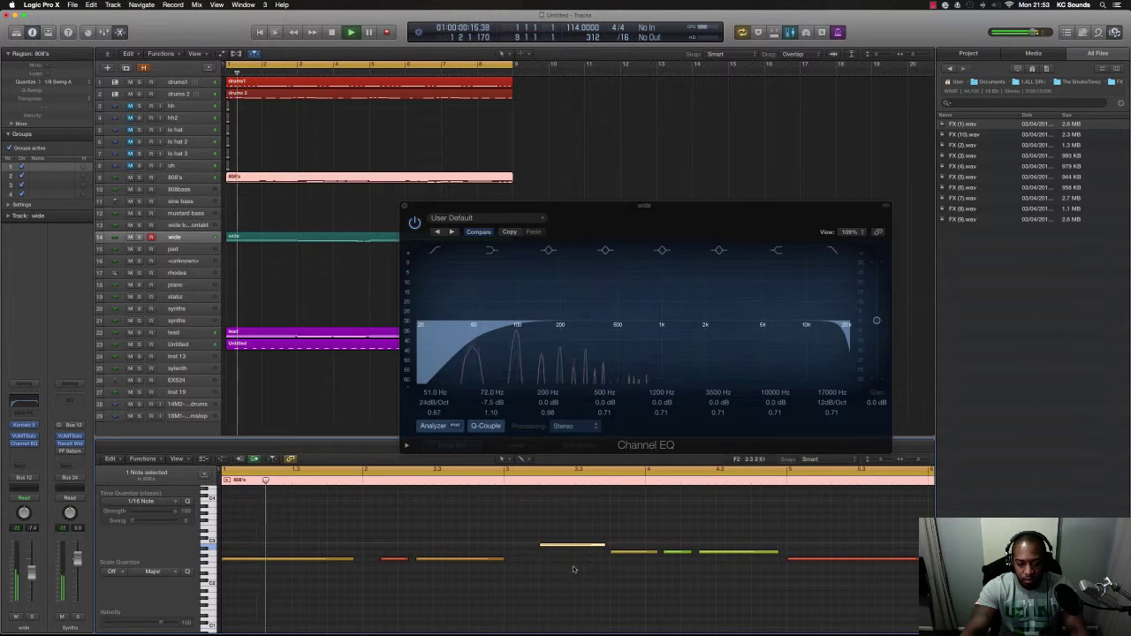
Close the Channel EQ and inspect the Ultrabeat kit on the drums 2 track while the loop plays
{"action": "left_click", "coordinate": [403, 206]}
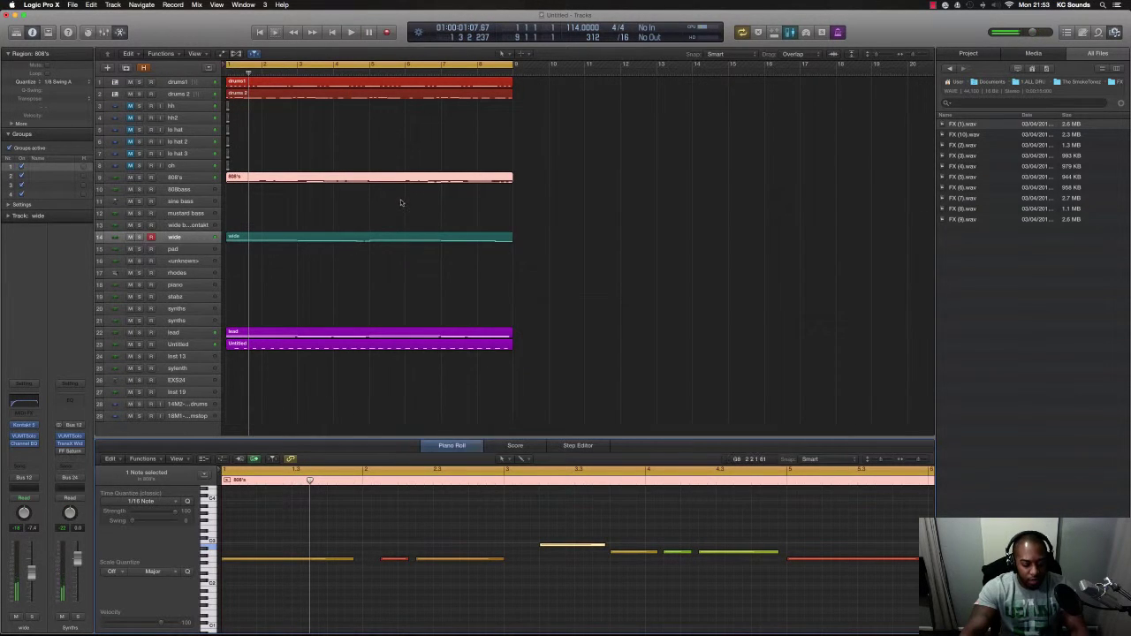
{"action": "left_click", "coordinate": [190, 93]}
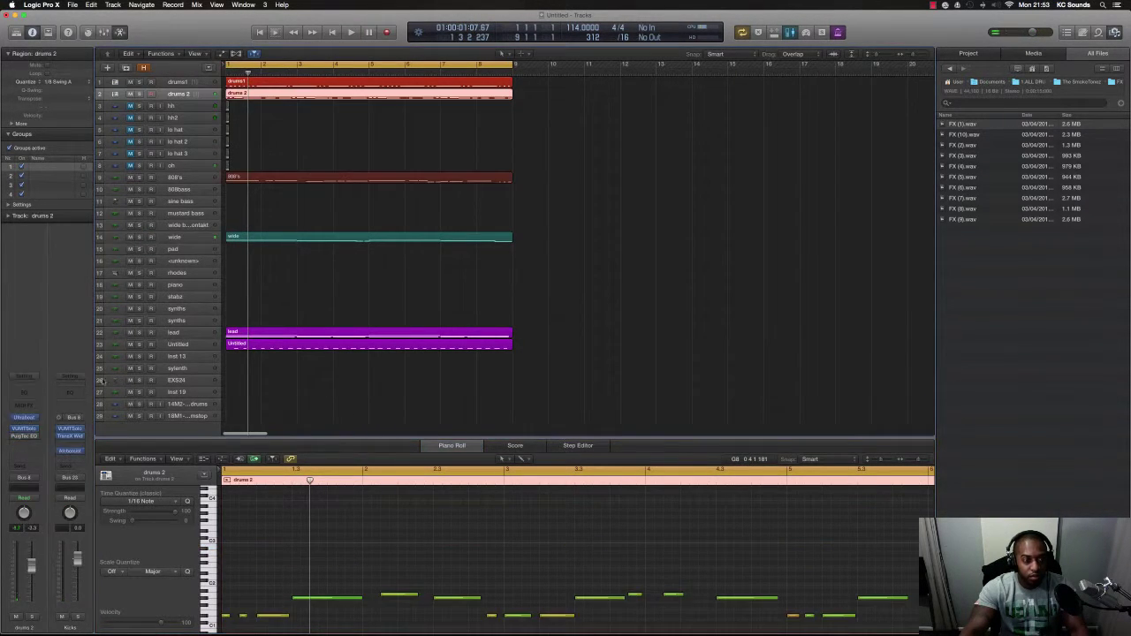
{"action": "key", "text": "space"}
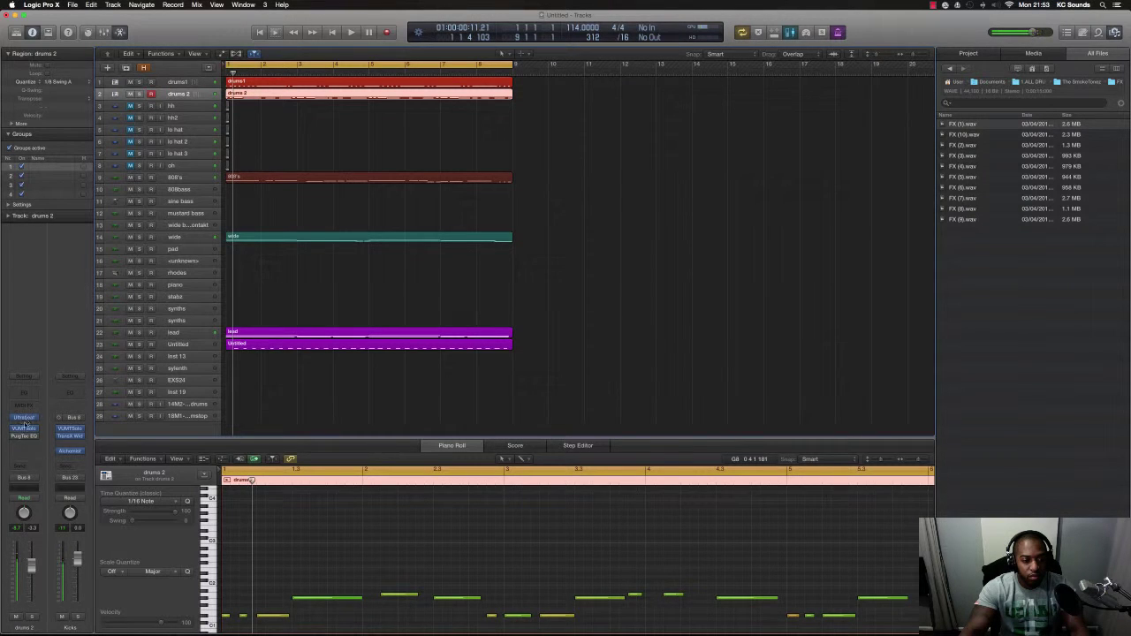
{"action": "left_click", "coordinate": [24, 417]}
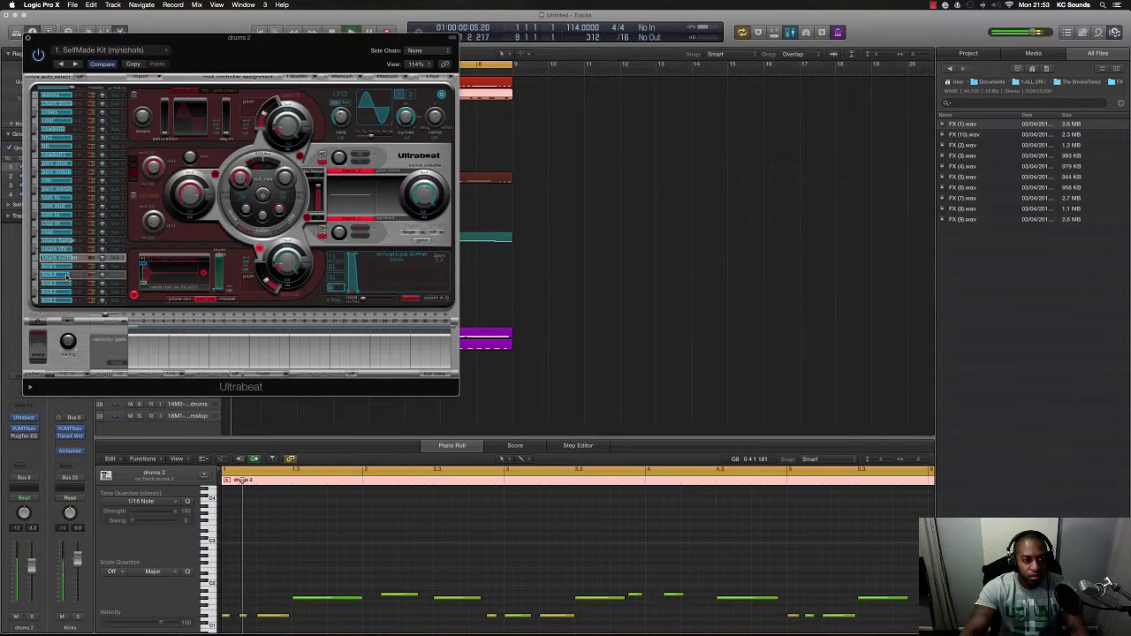
{"action": "left_click", "coordinate": [27, 39]}
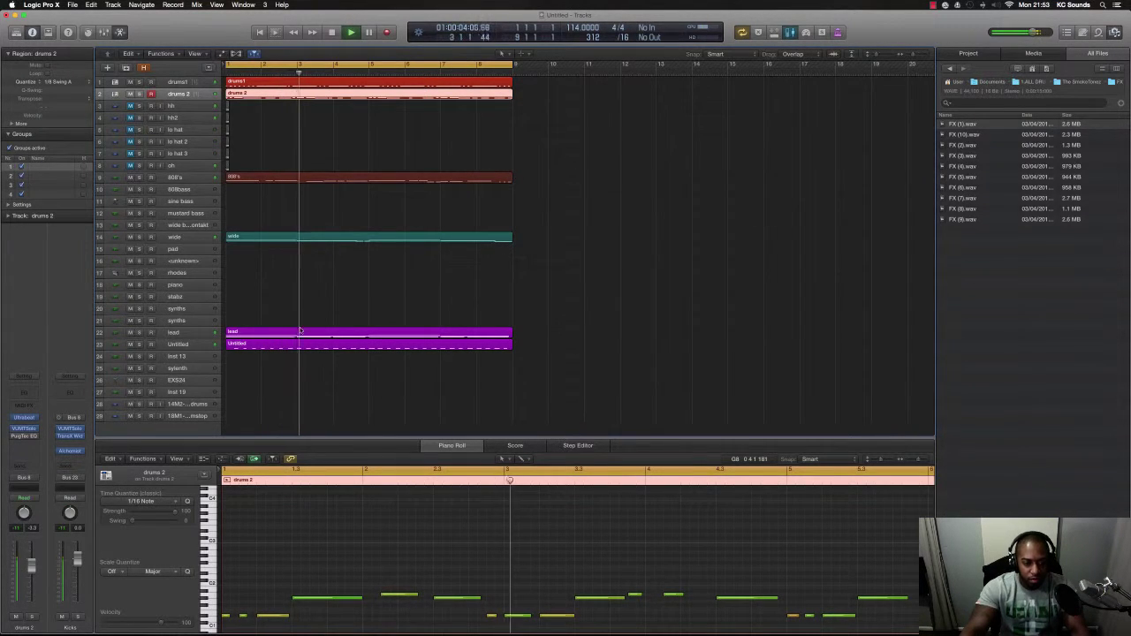
{"action": "key", "text": "space"}
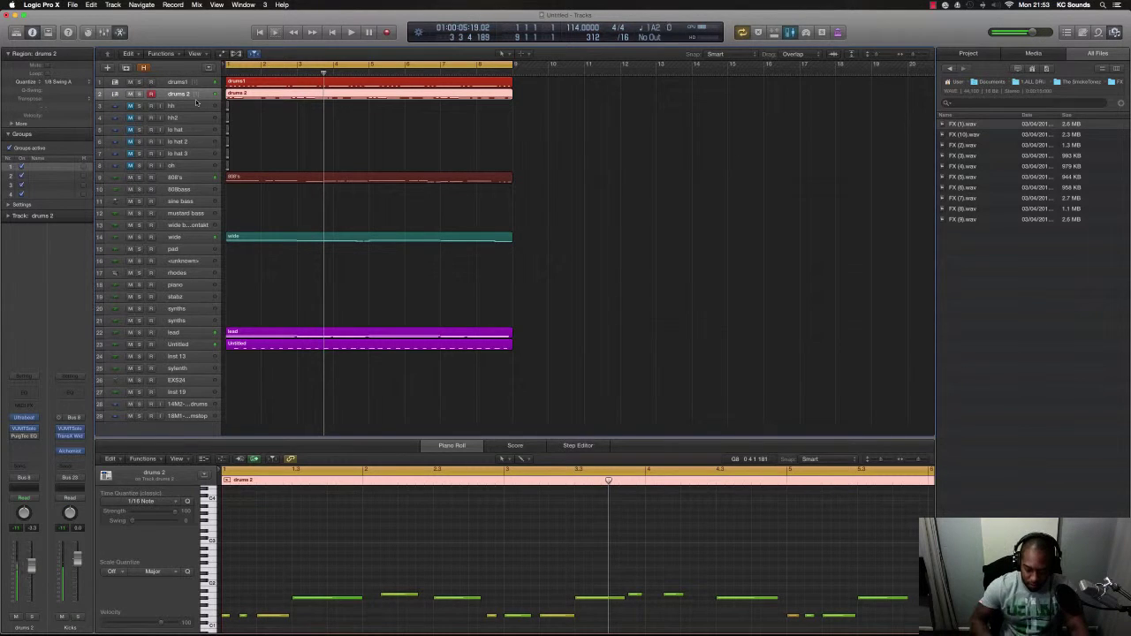
Play an extra percussion part on the drums1 track over the eight-bar loop
{"action": "key", "text": "Up"}
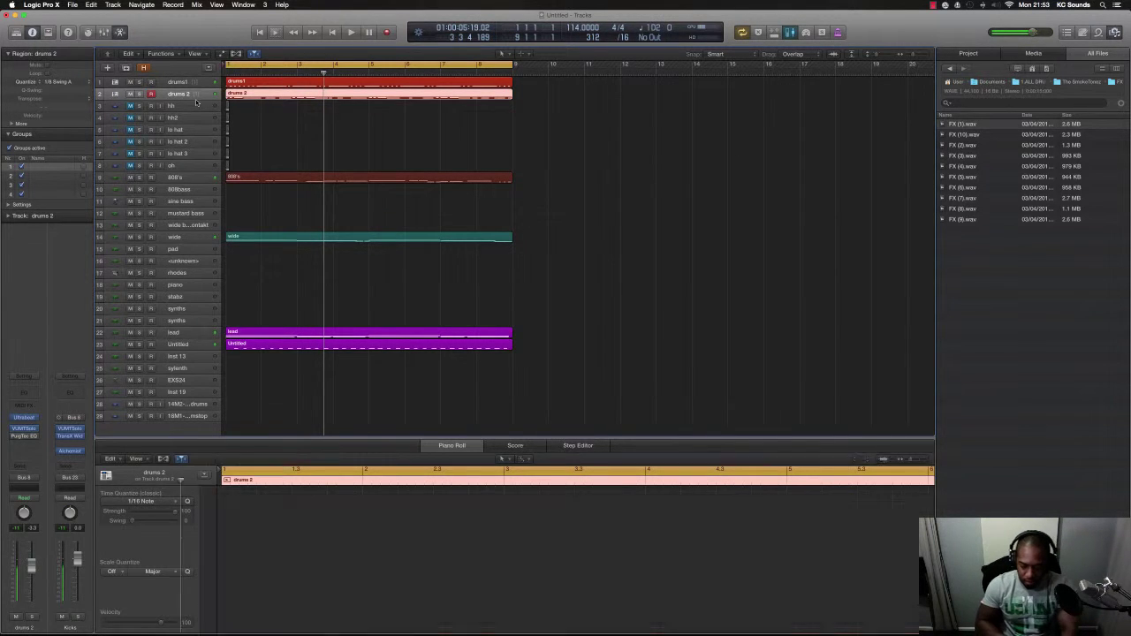
{"action": "key", "text": "Down"}
{"action": "key", "text": "Up"}
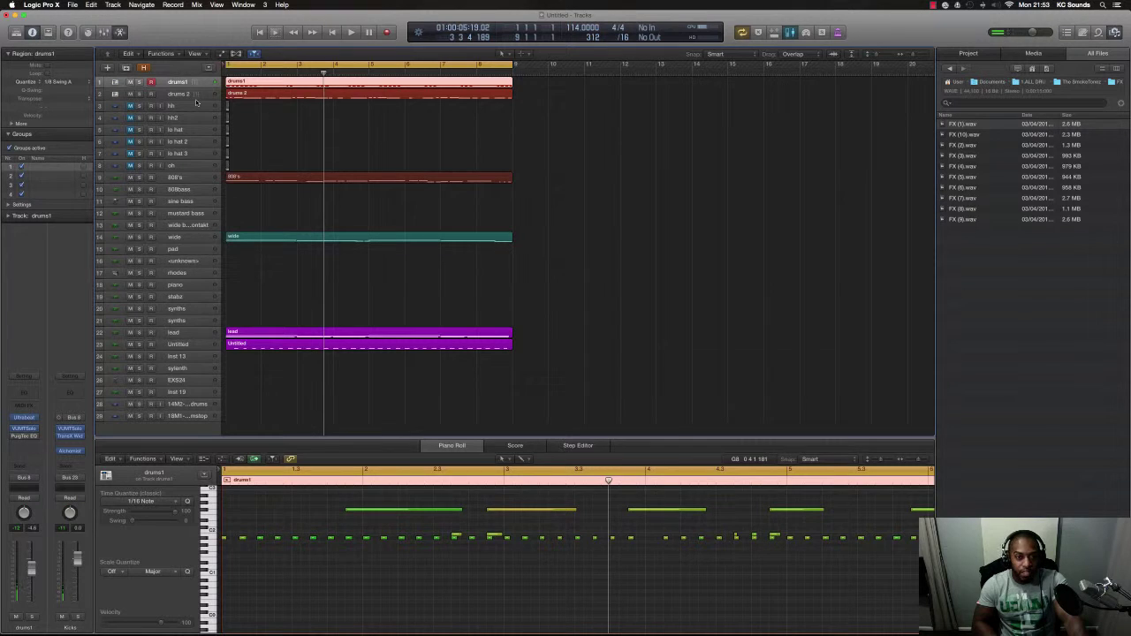
{"action": "key", "text": "super+Right"}
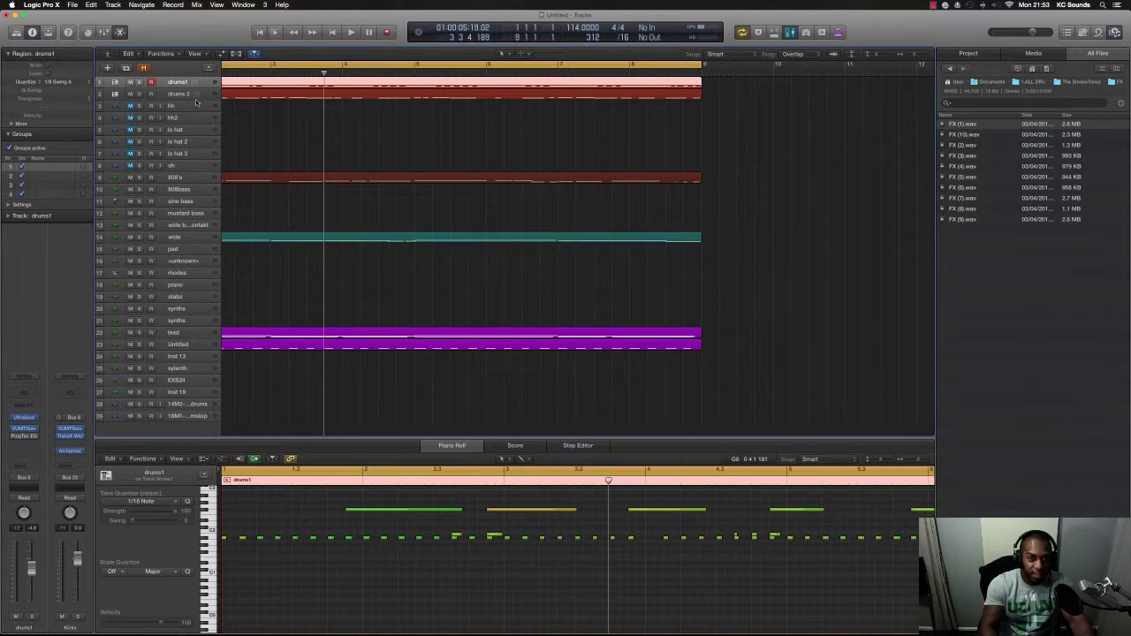
{"action": "key", "text": "super+Right"}
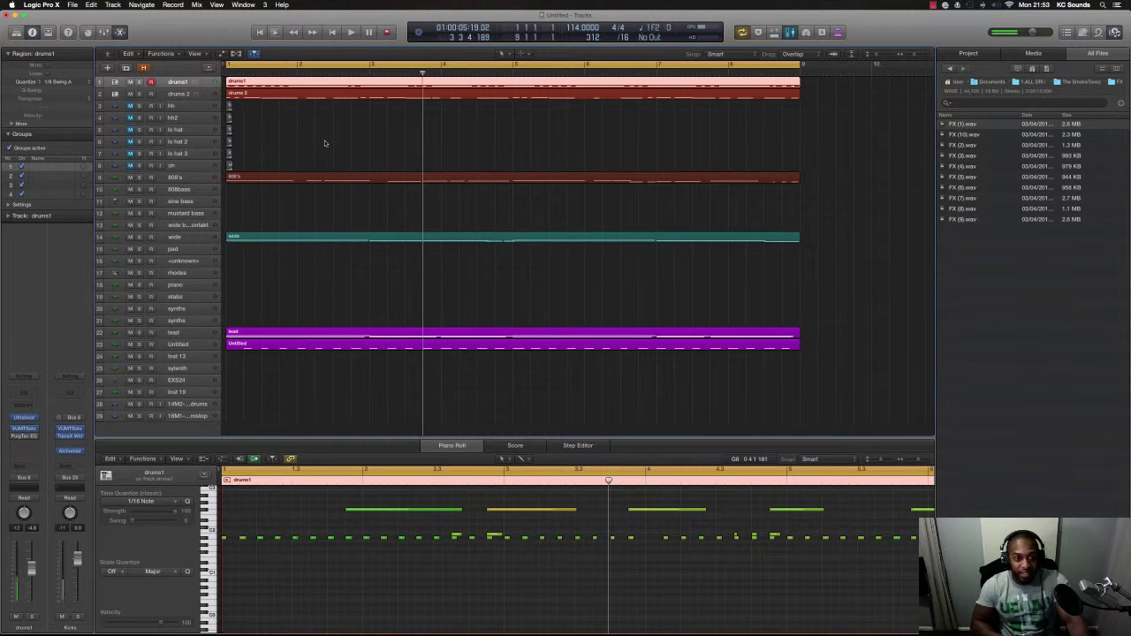
{"action": "key", "text": "space"}
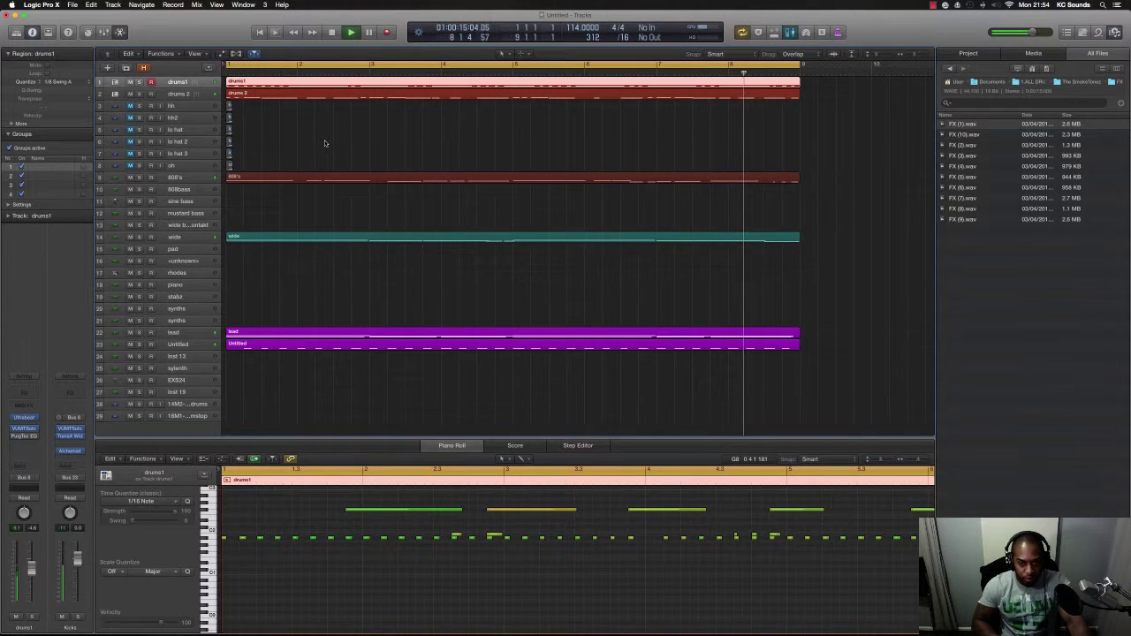
{"action": "key", "text": "space"}
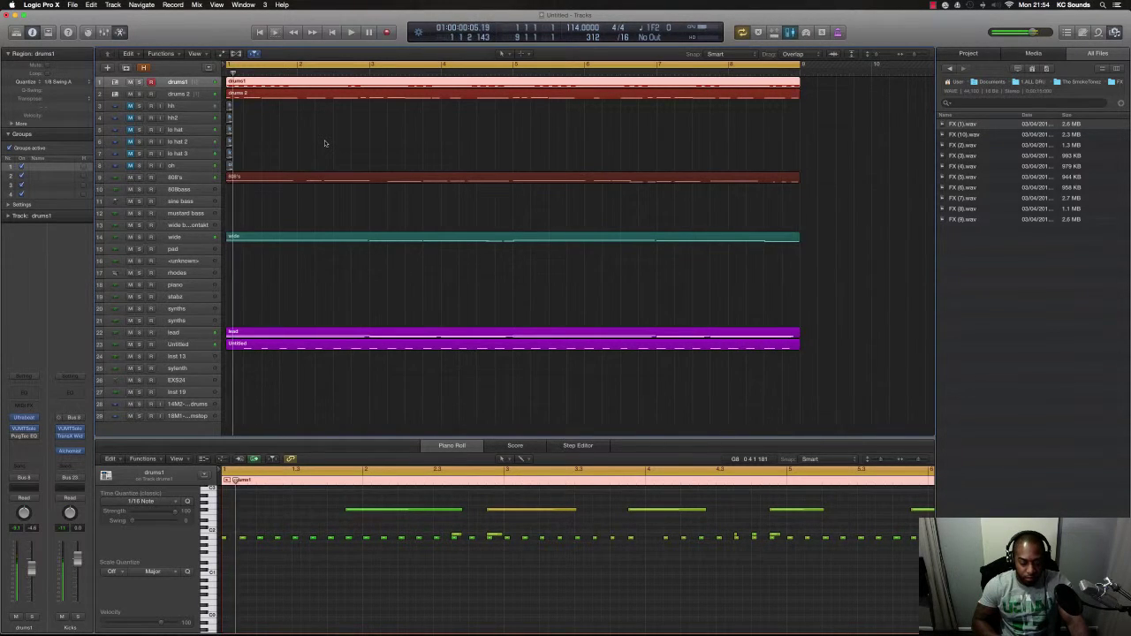
Merge the captured part into the existing drums1 region and play the loop
{"action": "left_click", "coordinate": [324, 143]}
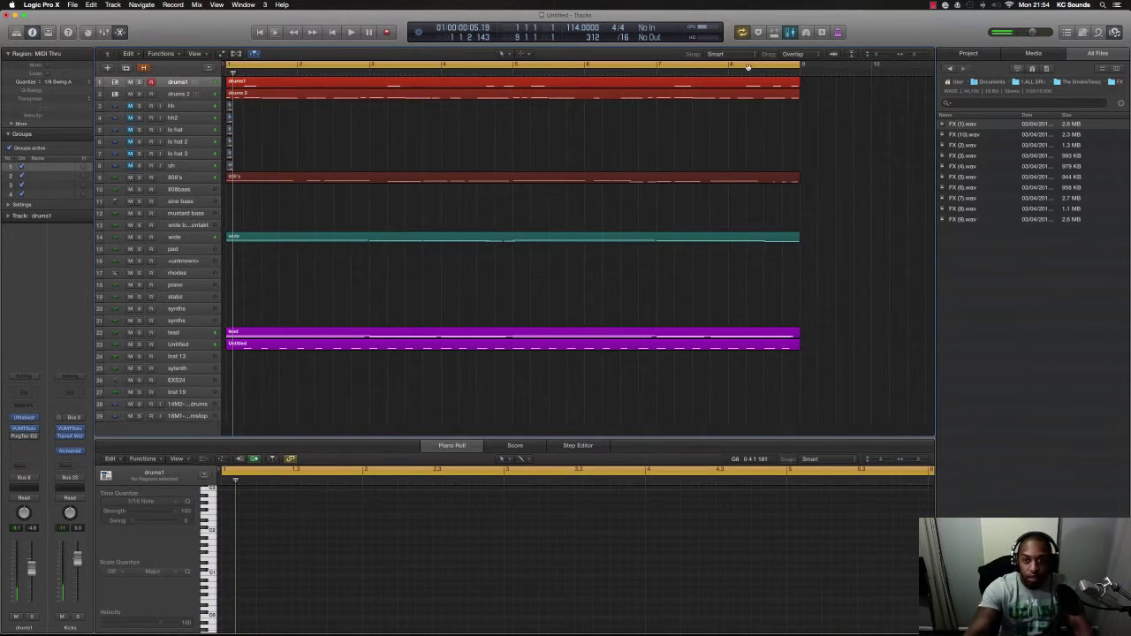
{"action": "left_click_drag", "start_coordinate": [813, 85], "coordinate": [656, 89]}
{"action": "left_click", "coordinate": [645, 86]}
{"action": "key", "text": "space"}
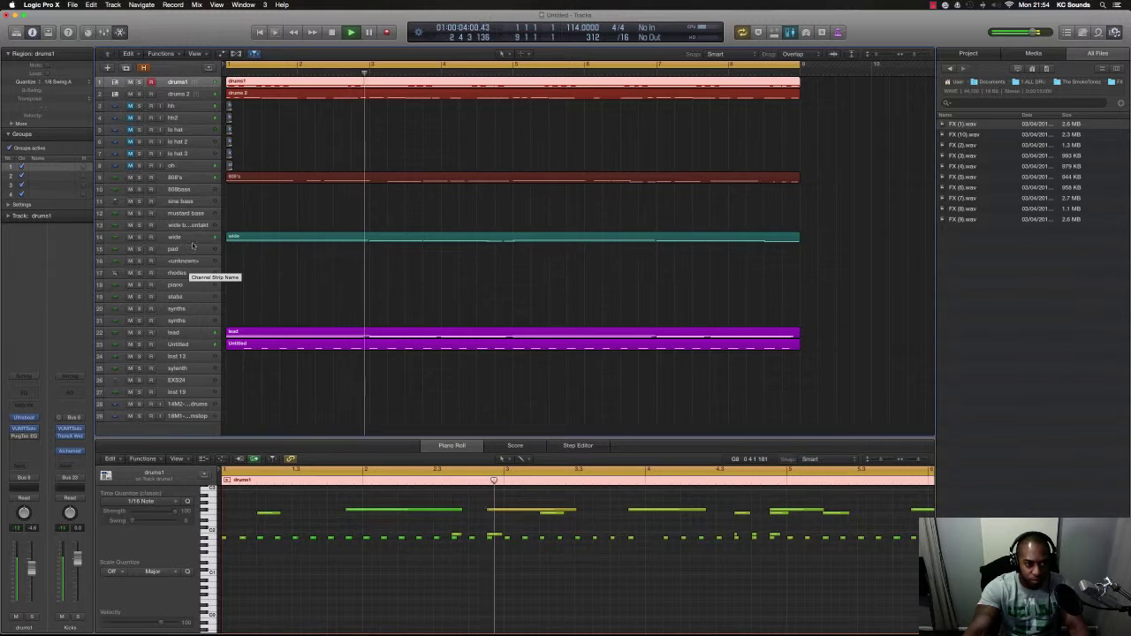
Play a melodic part on the rhodes track over the loop and capture the performance
{"action": "left_click", "coordinate": [187, 275]}
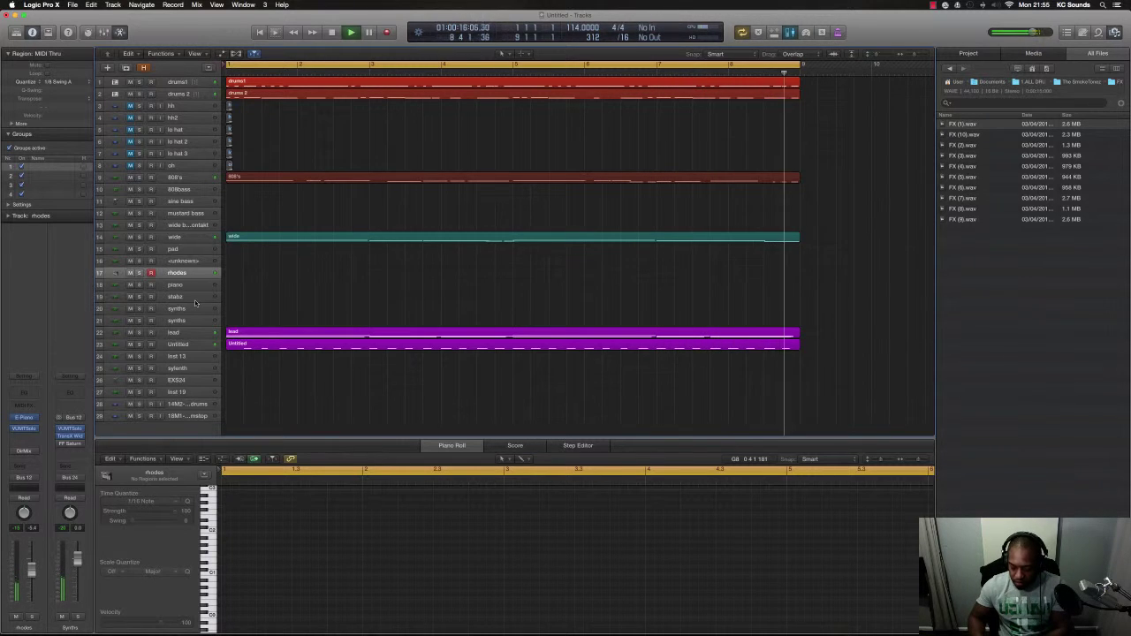
{"action": "key", "text": "space"}
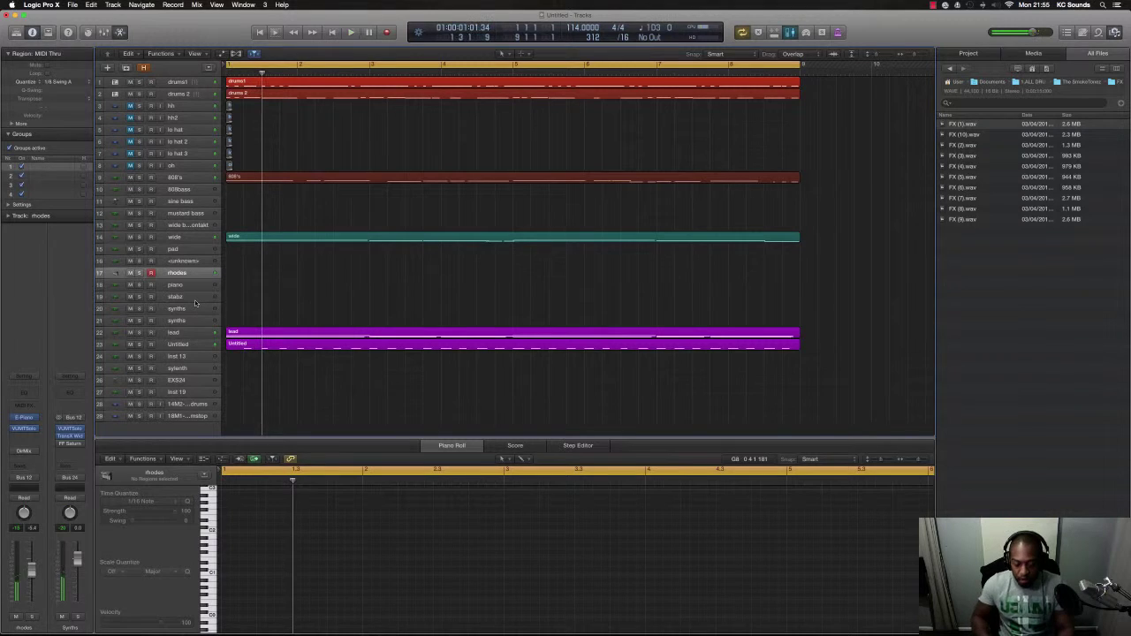
{"action": "key", "text": "shift+r"}
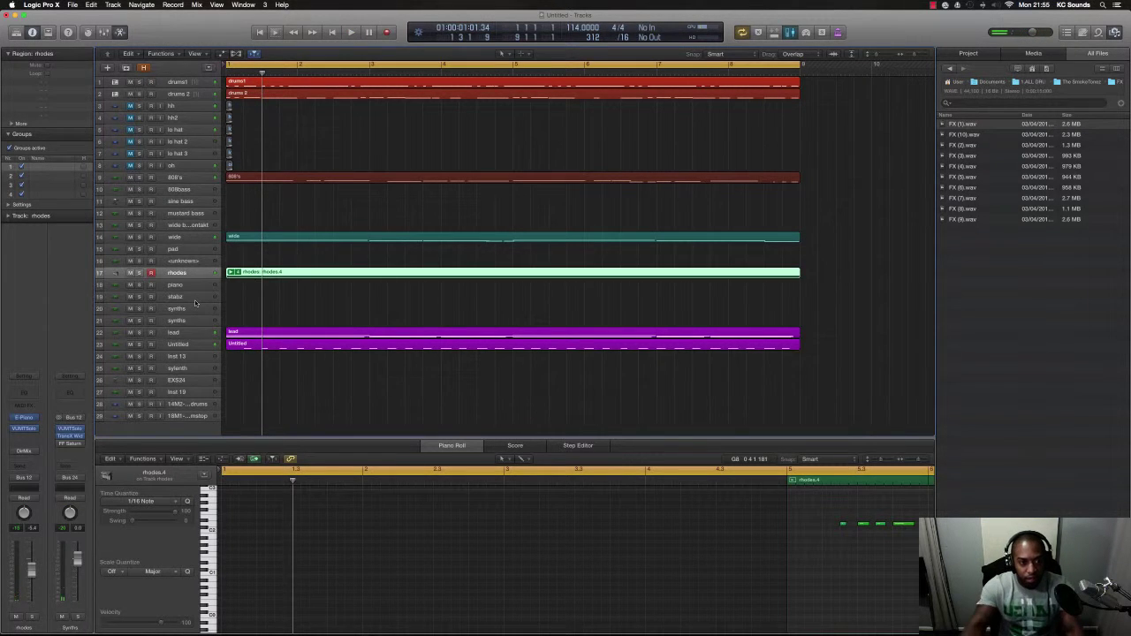
Switch the rhodes take folder to take rhodes.3 and then to take rhodes.2
{"action": "key", "text": "super+Down"}
{"action": "key", "text": "super+Down"}
{"action": "left_click", "coordinate": [238, 261]}
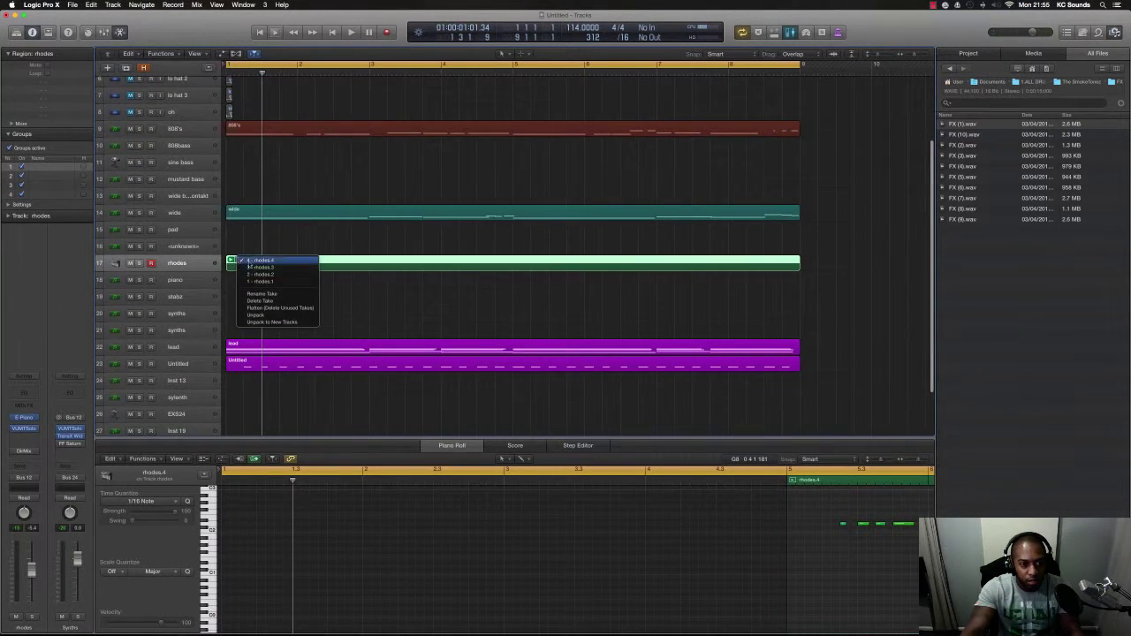
{"action": "left_click", "coordinate": [259, 266]}
{"action": "key", "text": "super+Down"}
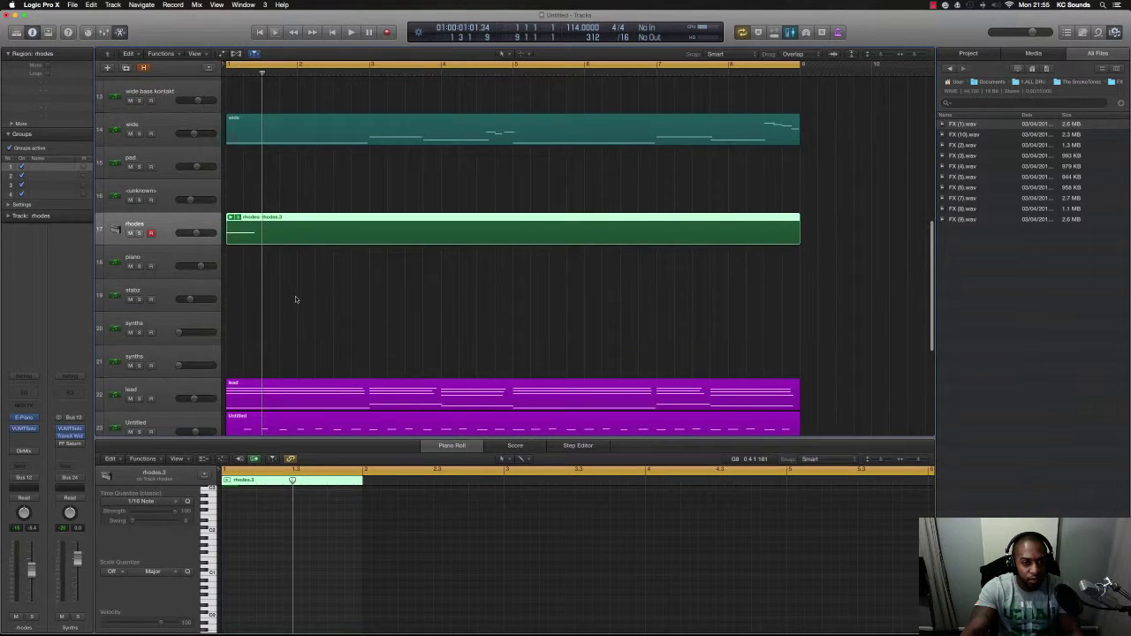
{"action": "left_click", "coordinate": [238, 218]}
{"action": "left_click", "coordinate": [259, 239]}
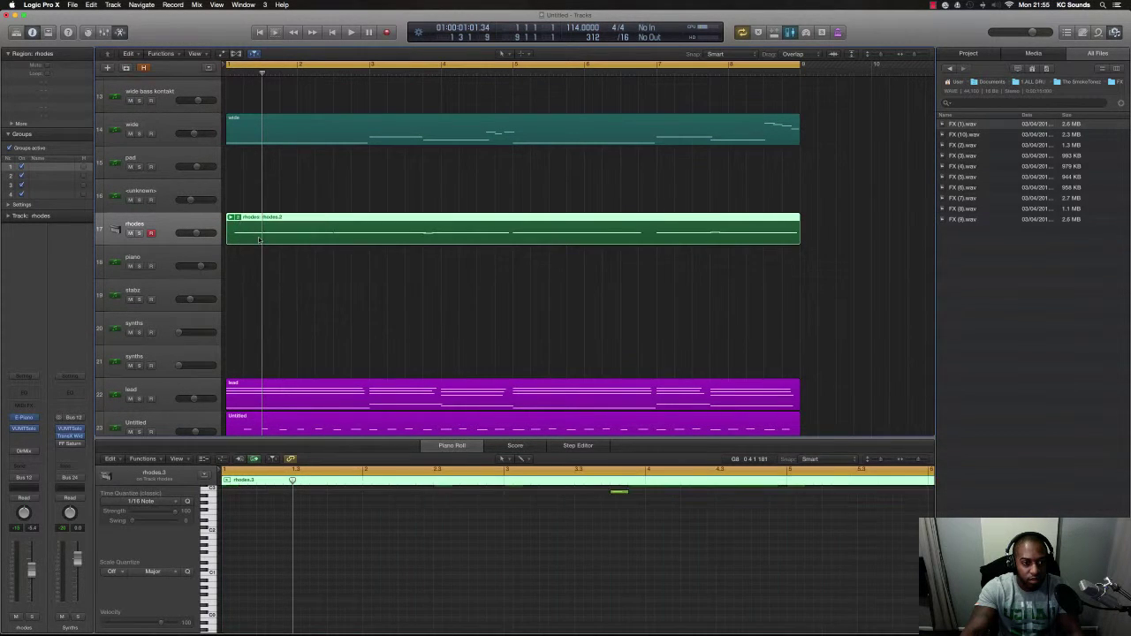
Delete the rhodes take folder, play a new rhodes part over the loop and capture it as an eight-bar region
{"action": "key", "text": "space"}
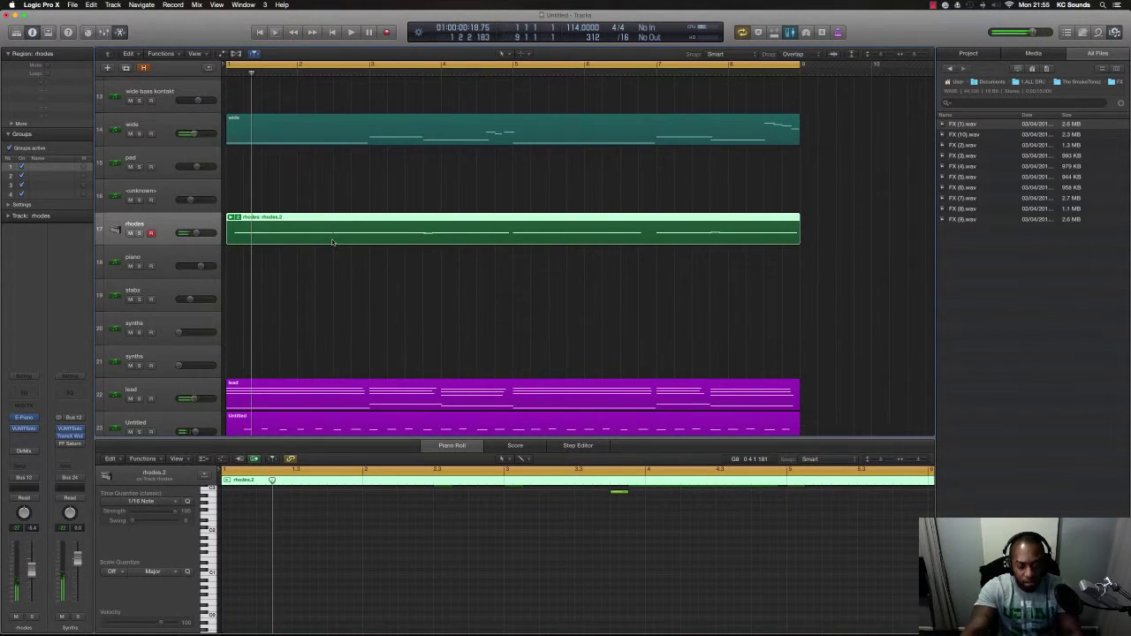
{"action": "key", "text": "Delete"}
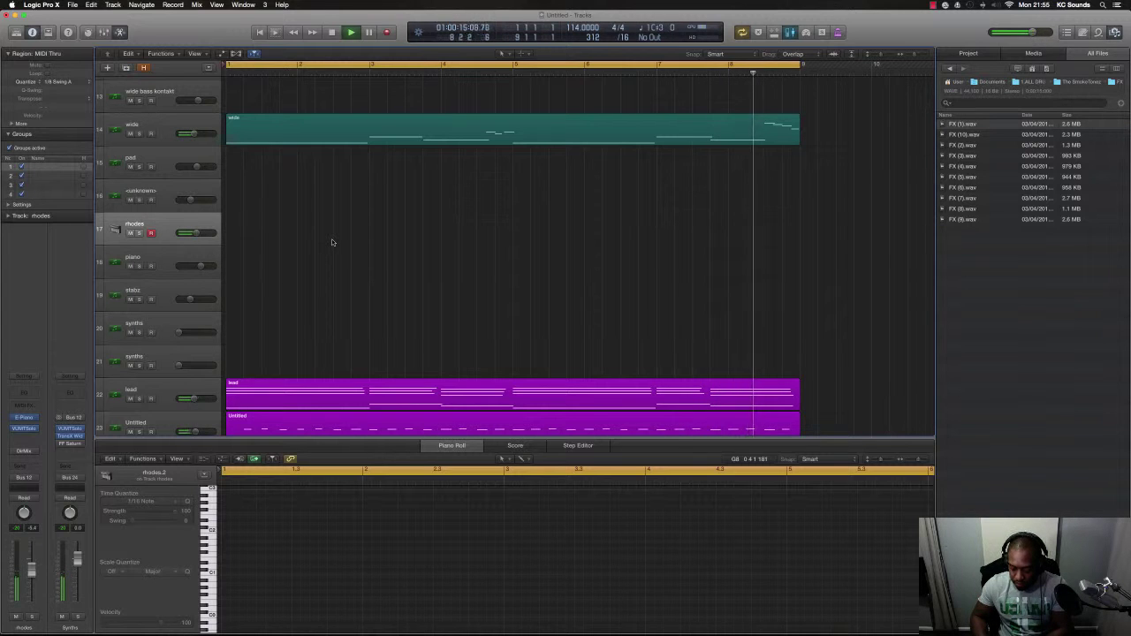
{"action": "key", "text": "shift+r"}
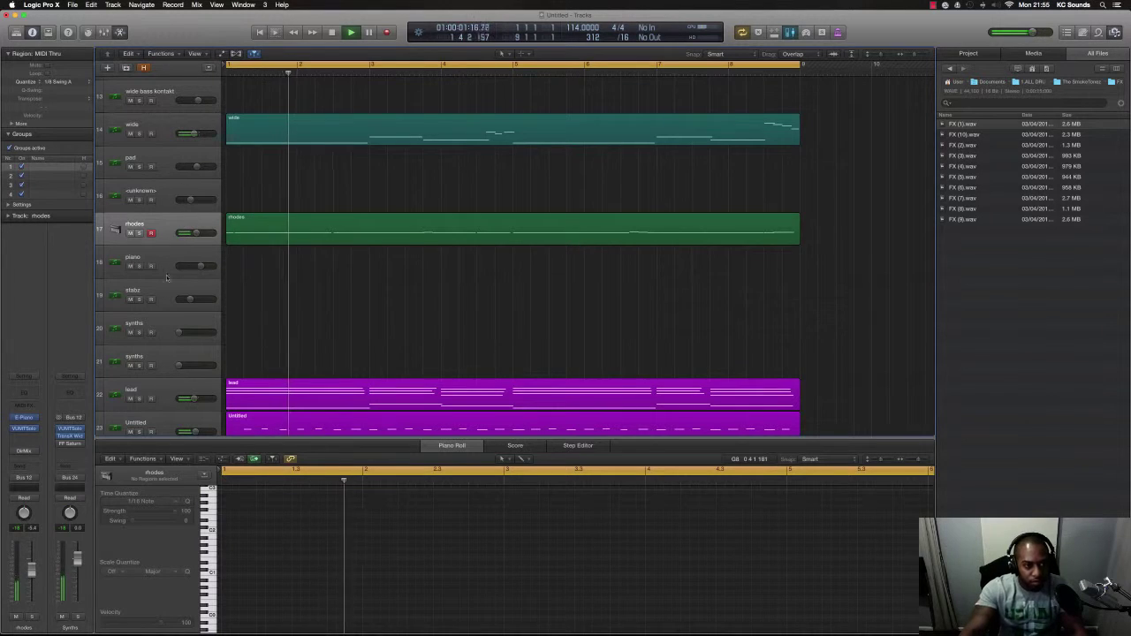
Audition the pad track's sound by playing along with the loop from its start
{"action": "left_click", "coordinate": [164, 161]}
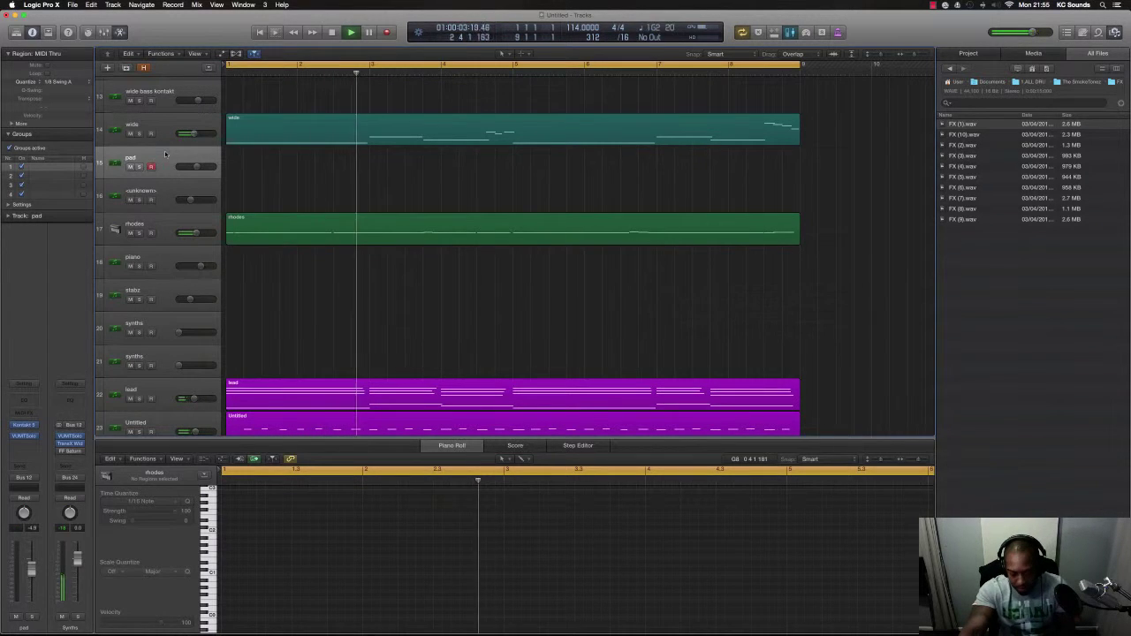
{"action": "key", "text": "space"}
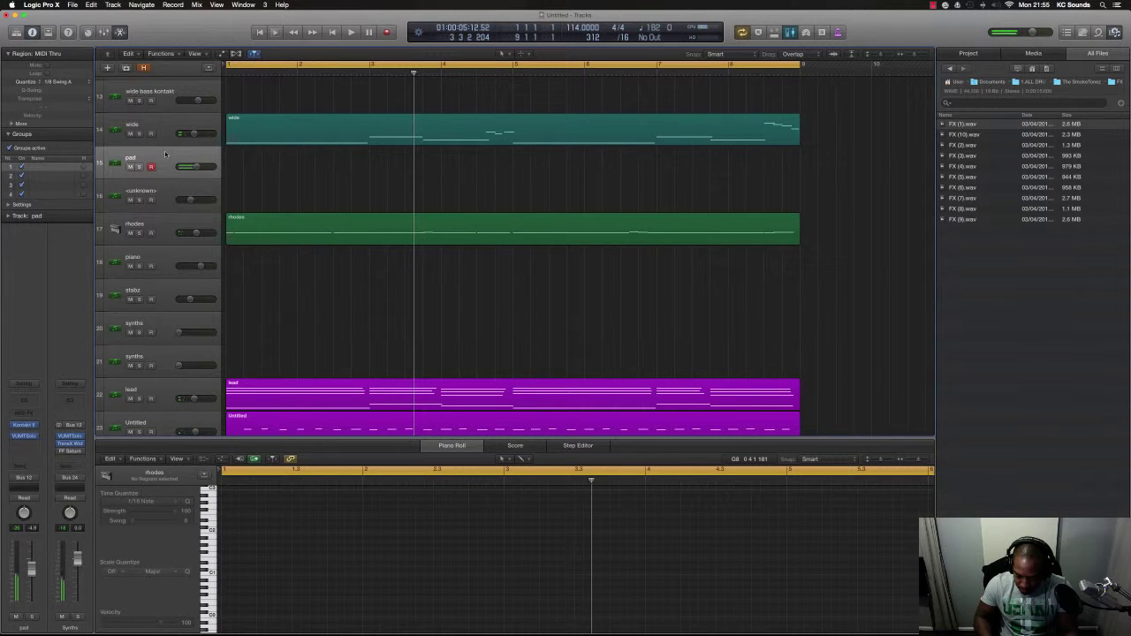
{"action": "key", "text": "Return"}
{"action": "key", "text": "space"}
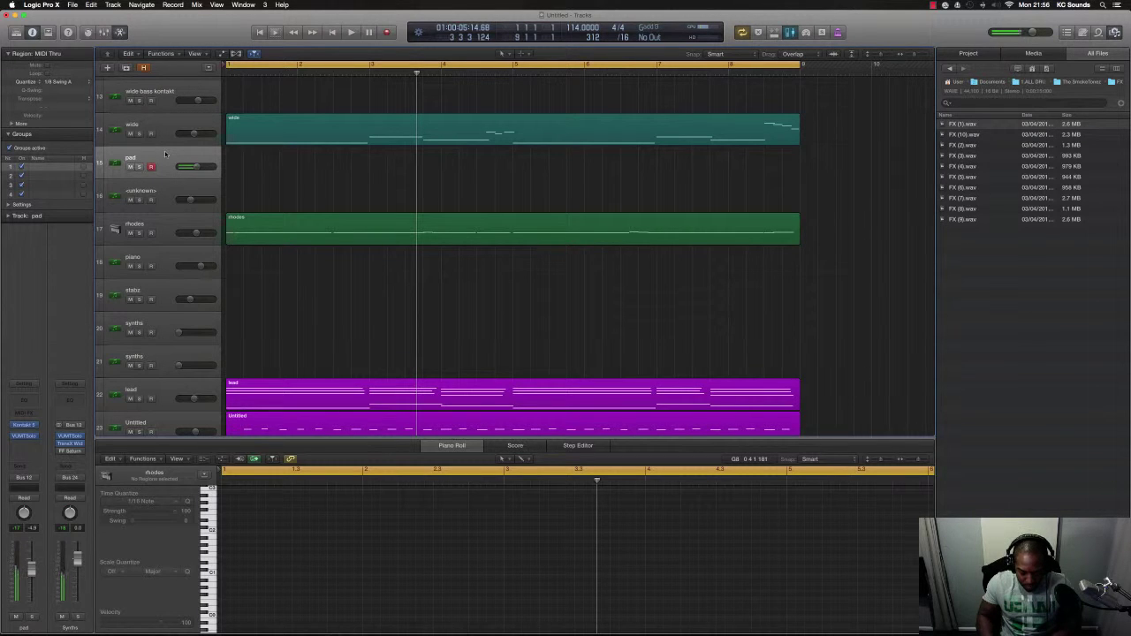
{"action": "key", "text": "Return"}
{"action": "key", "text": "space"}
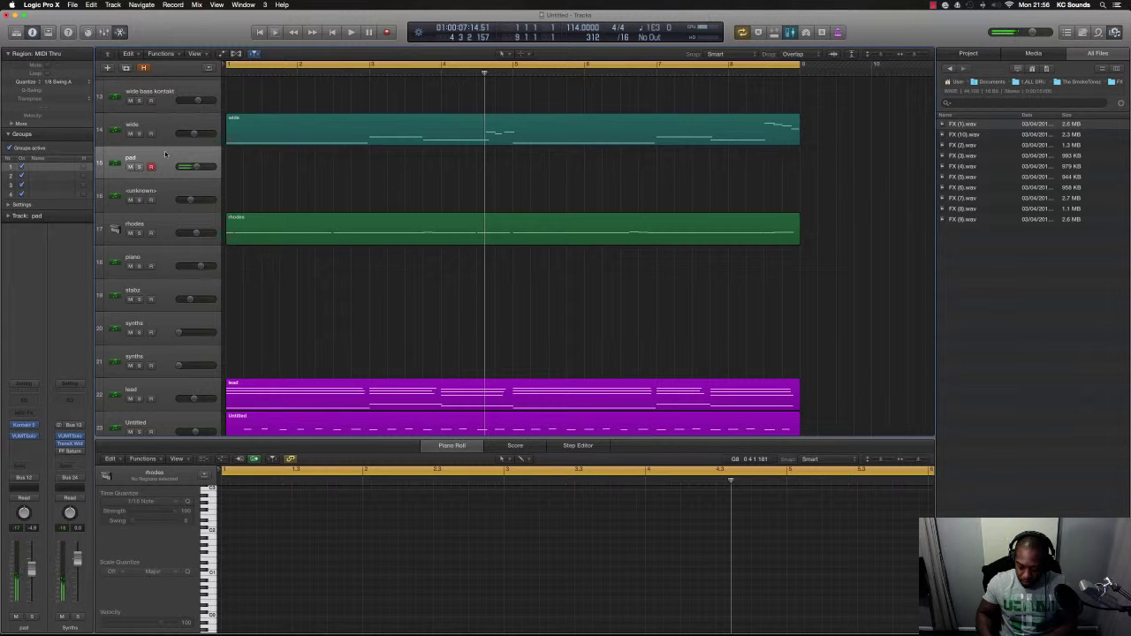
Audition the <unknown> track's sound by playing along with the loop from its start
{"action": "key", "text": "Down"}
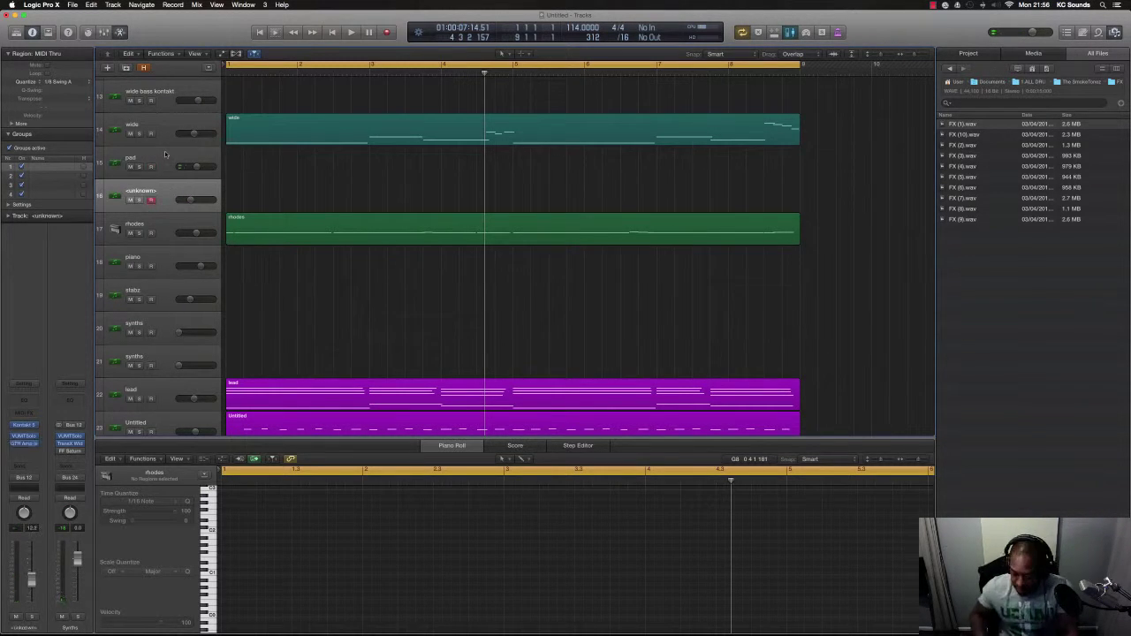
{"action": "key", "text": "Down"}
{"action": "key", "text": "Up"}
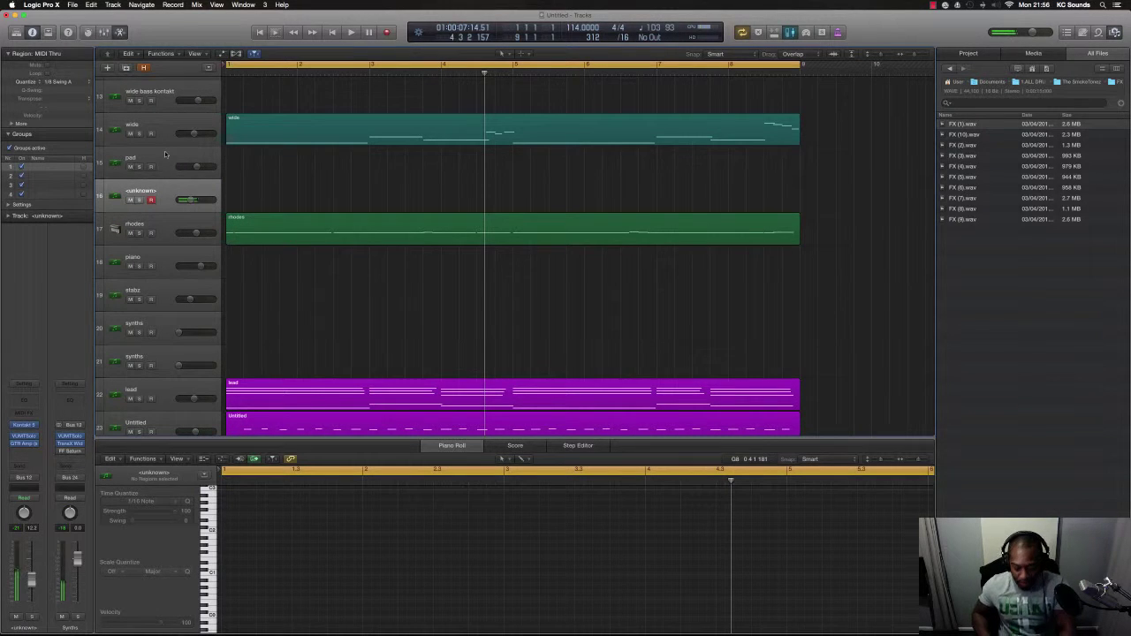
{"action": "key", "text": "Return"}
{"action": "key", "text": "space"}
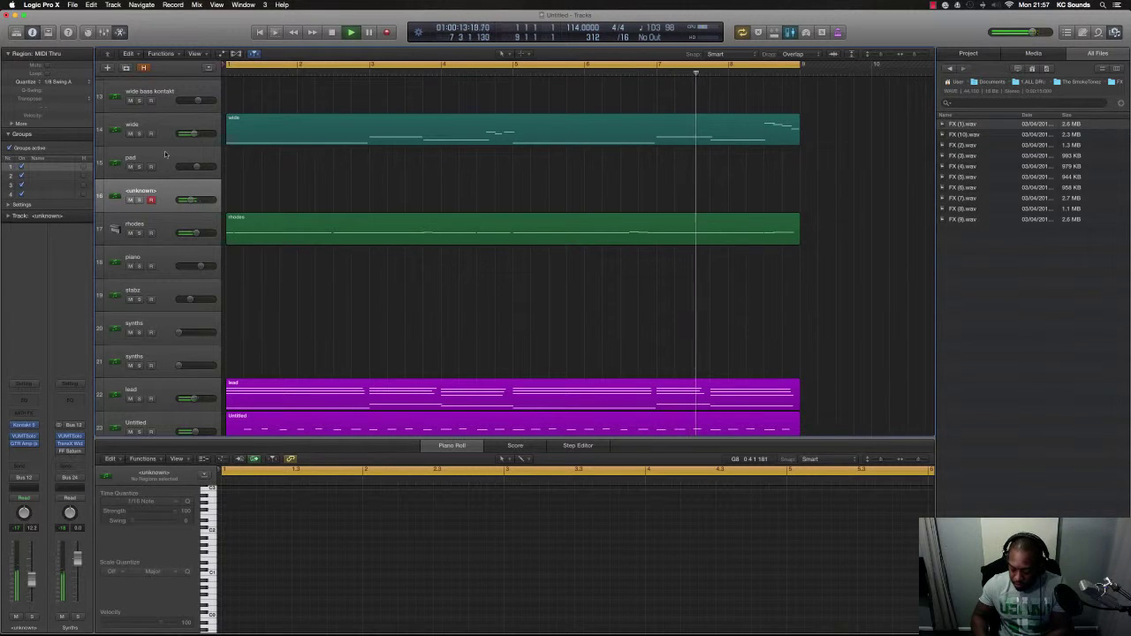
{"action": "key", "text": "space"}
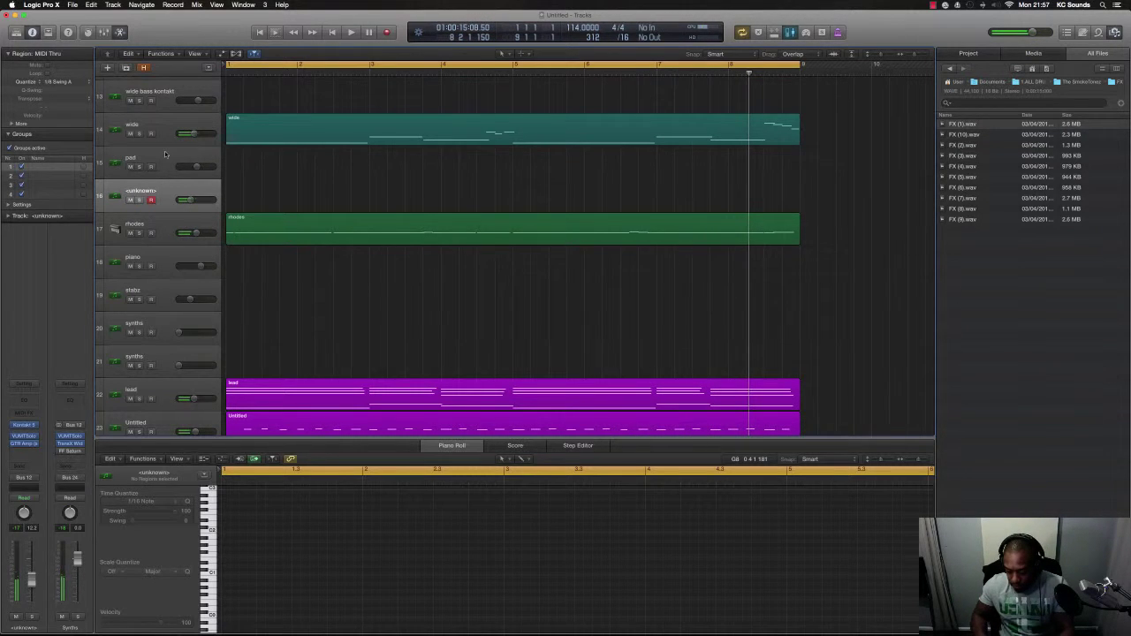
Copy all seven regions of the eight-bar loop so that the duplicates start at bar 9
{"action": "key", "text": "x"}
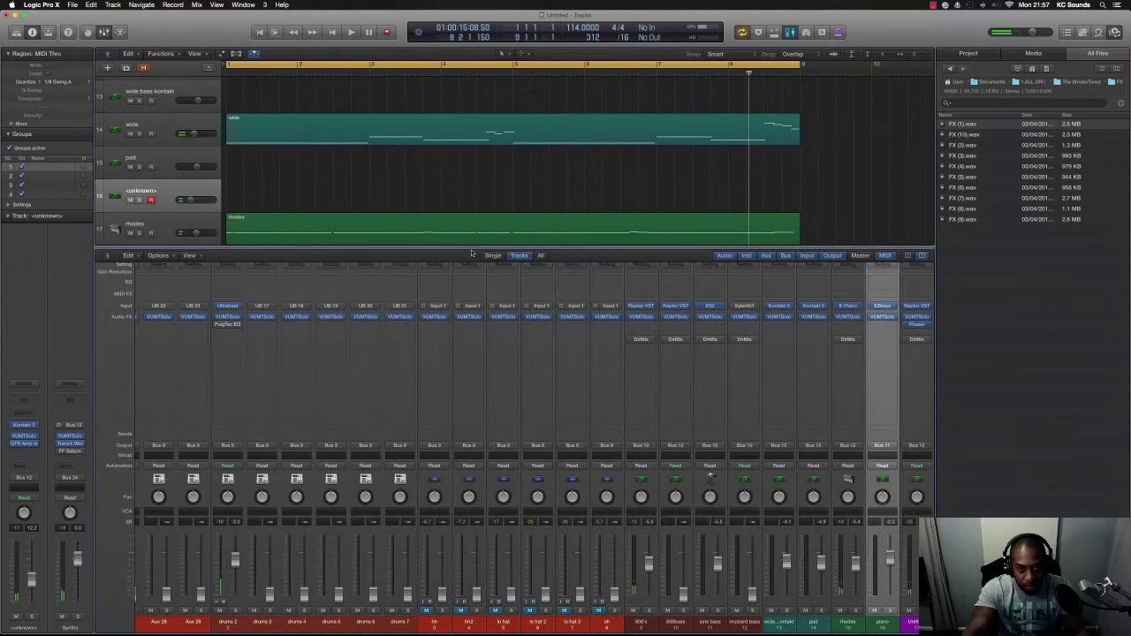
{"action": "key", "text": "x"}
{"action": "scroll", "coordinate": [460, 263], "scroll_direction": "down", "scroll_amount": 5}
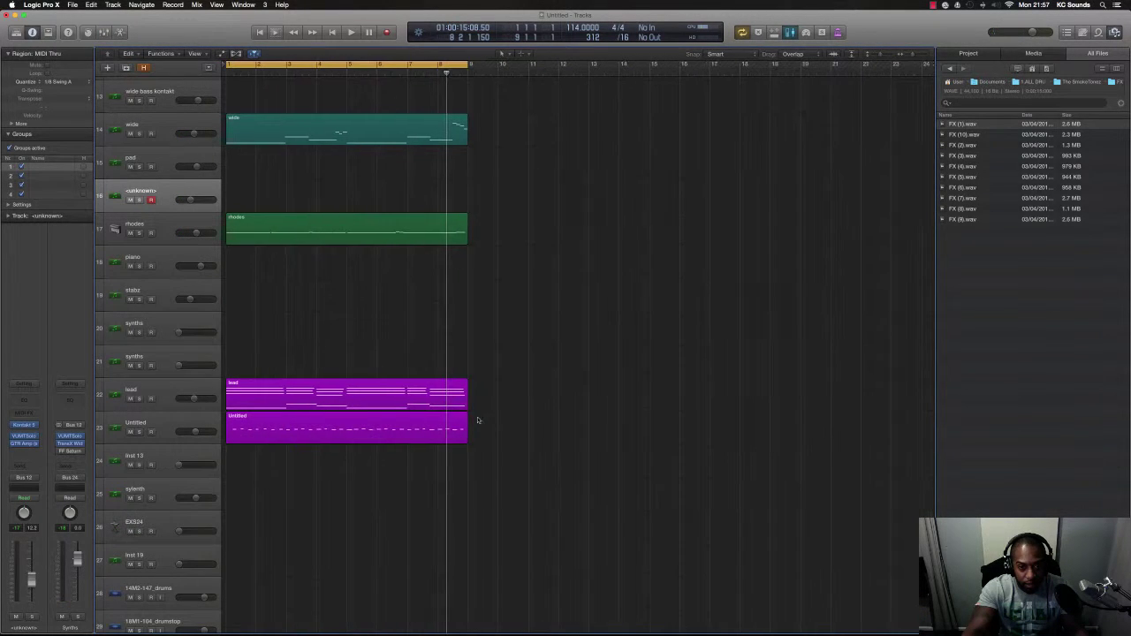
{"action": "left_click_drag", "start_coordinate": [568, 479], "coordinate": [387, 221]}
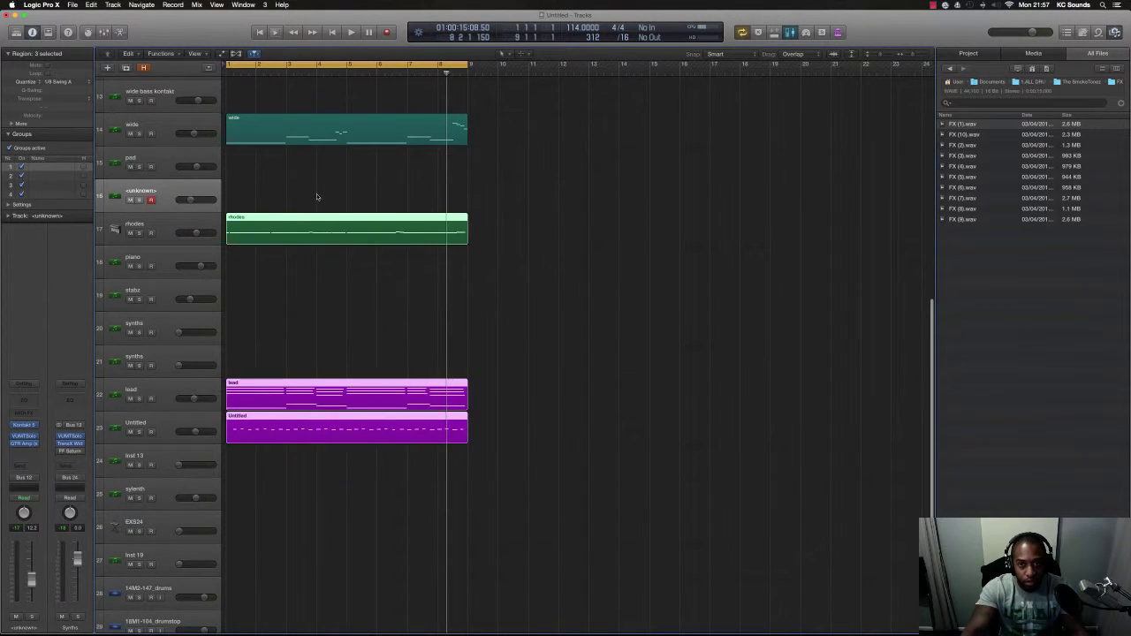
{"action": "key", "text": "z"}
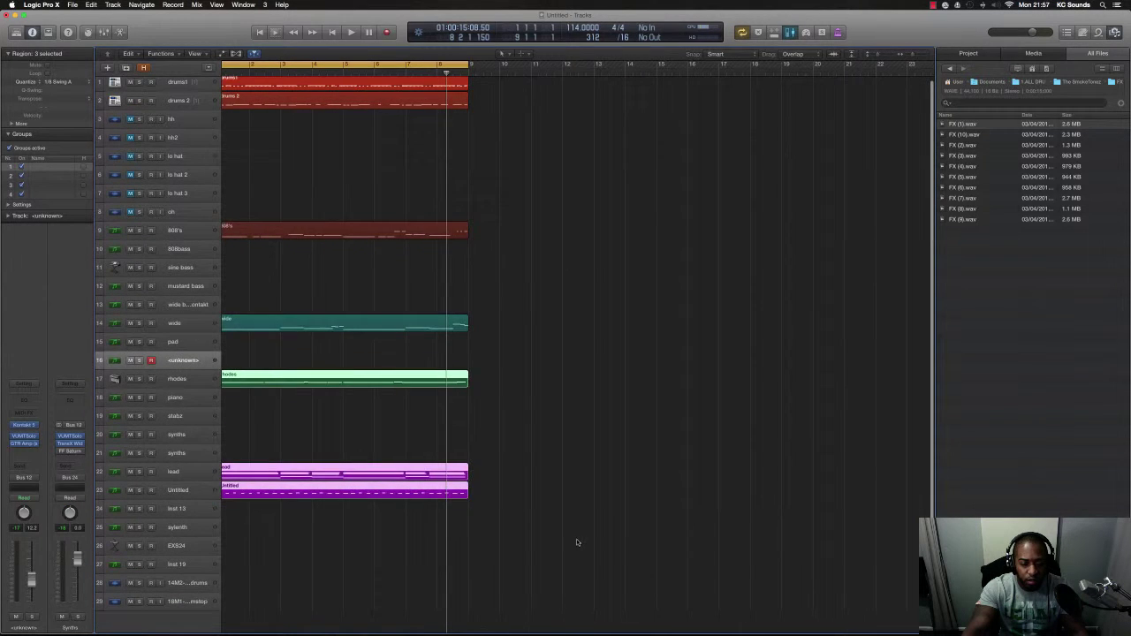
{"action": "left_click_drag", "start_coordinate": [576, 541], "coordinate": [272, 81]}
{"action": "scroll", "coordinate": [300, 82], "scroll_direction": "left", "scroll_amount": 1}
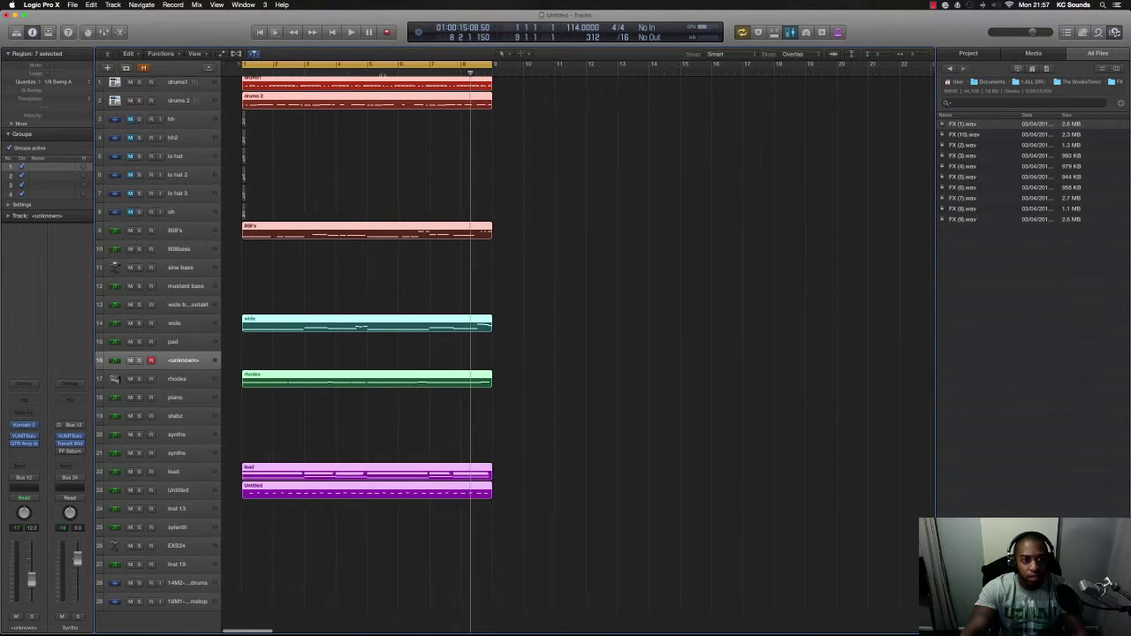
{"action": "left_click_drag", "start_coordinate": [436, 89], "coordinate": [686, 91]}
{"action": "scroll", "coordinate": [530, 205], "scroll_direction": "down", "scroll_amount": 2}
{"action": "scroll", "coordinate": [272, 175], "scroll_direction": "left", "scroll_amount": 1}
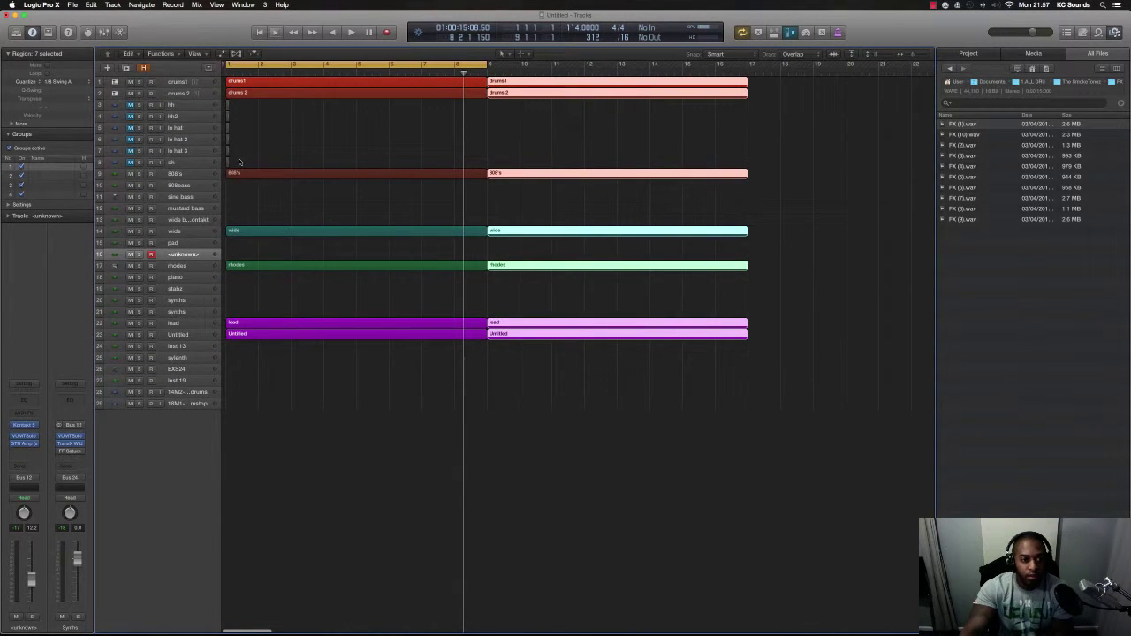
Extend the cycle range to bar 17 and capture a part played on the <unknown> track as a sixteen-bar region
{"action": "left_click_drag", "start_coordinate": [484, 63], "coordinate": [746, 122]}
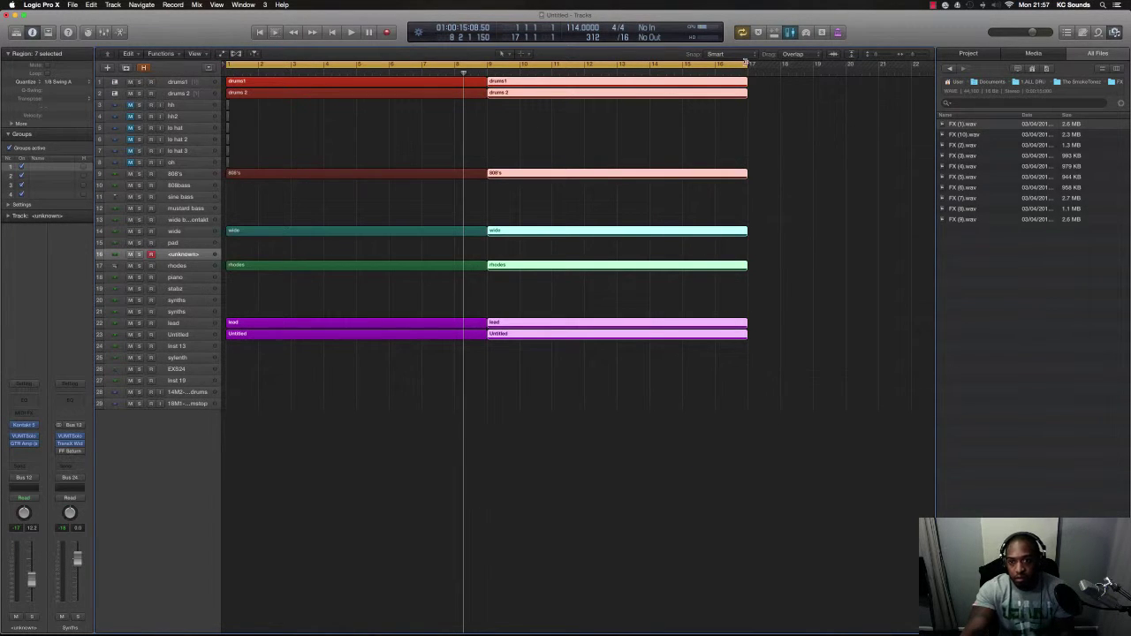
{"action": "left_click_drag", "start_coordinate": [746, 63], "coordinate": [745, 72]}
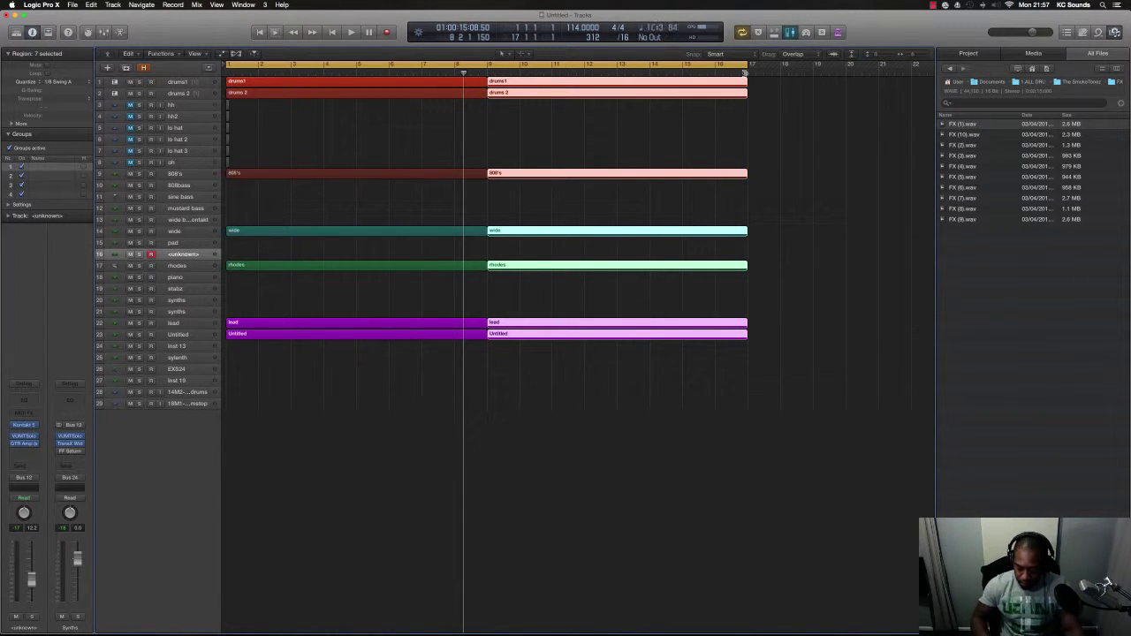
{"action": "key", "text": "space"}
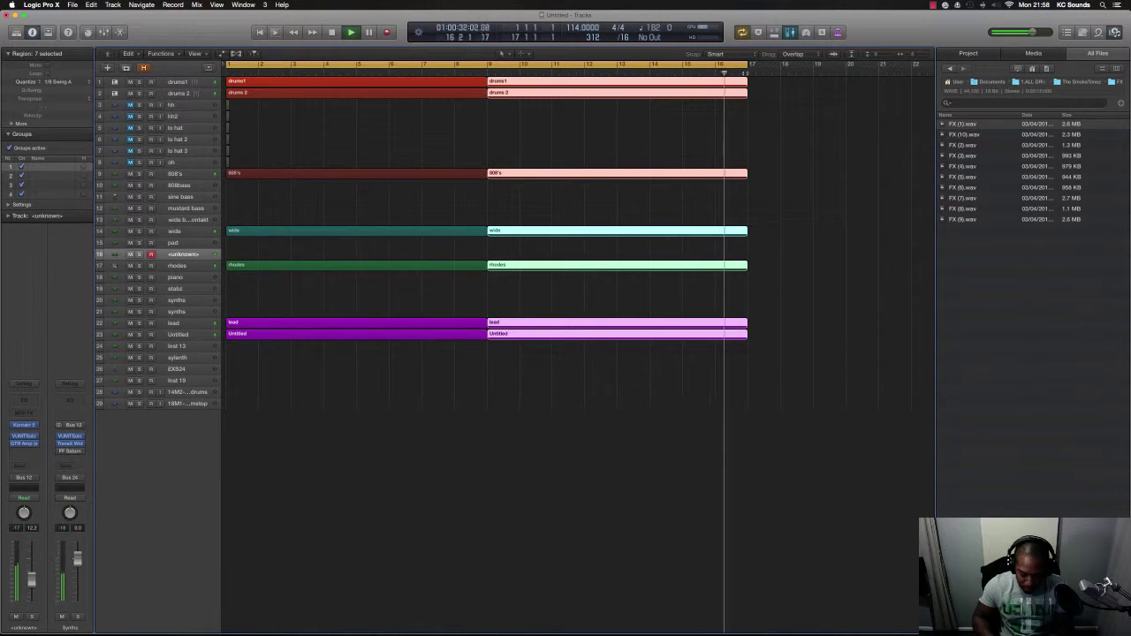
{"action": "key", "text": "space"}
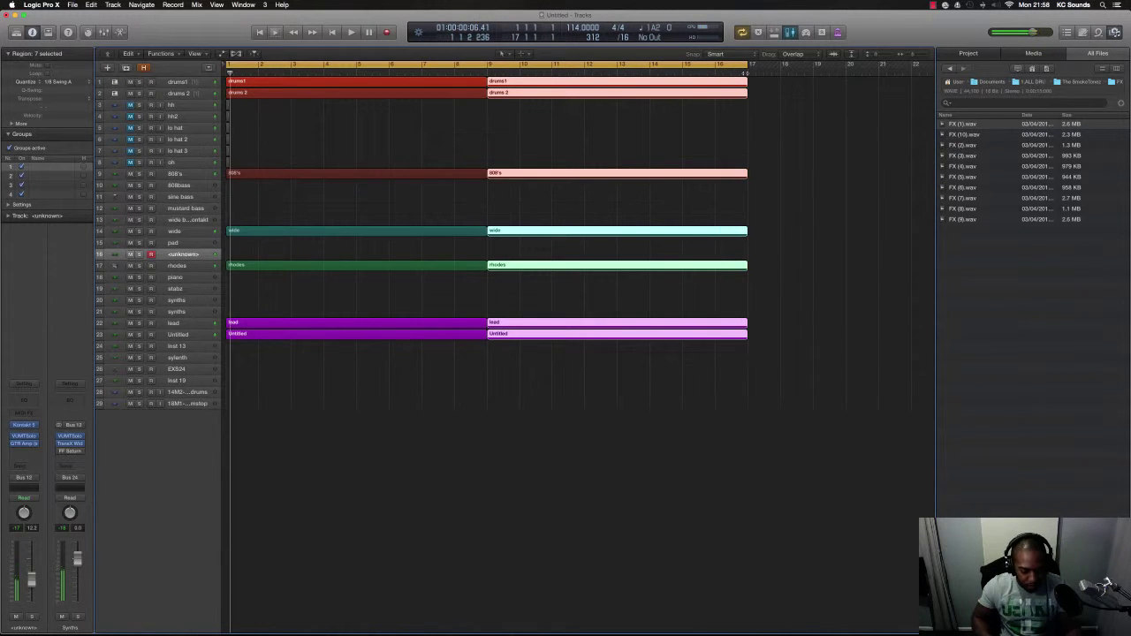
{"action": "key", "text": "shift+r"}
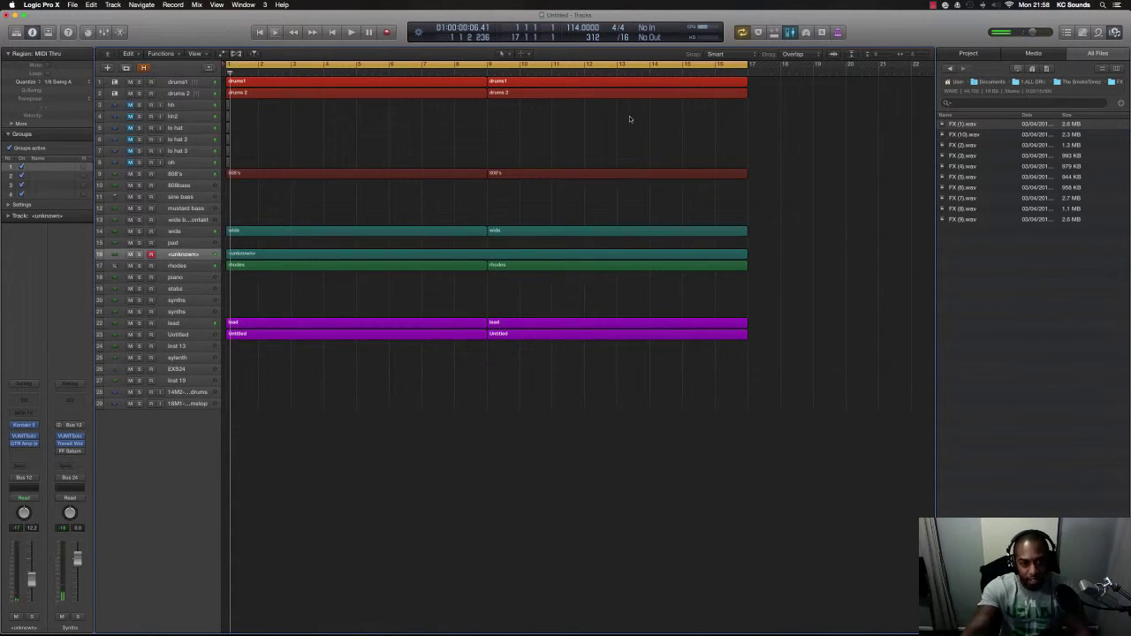
Try to move all the regions across the tracks to start at bar 17
{"action": "key", "text": "super+Down"}
{"action": "key", "text": "super+Down"}
{"action": "key", "text": "super+Down"}
{"action": "key", "text": "super+Down"}
{"action": "key", "text": "super+Down"}
{"action": "key", "text": "super+Down"}
{"action": "key", "text": "super+Left"}
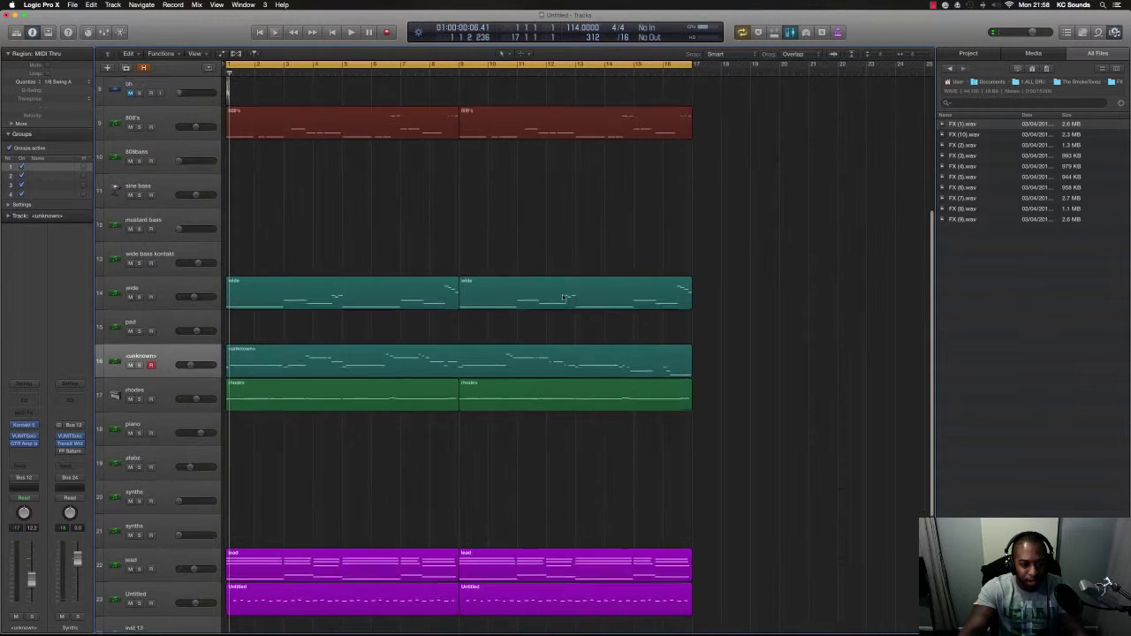
{"action": "key", "text": "super+Up"}
{"action": "key", "text": "super+Up"}
{"action": "key", "text": "super+Up"}
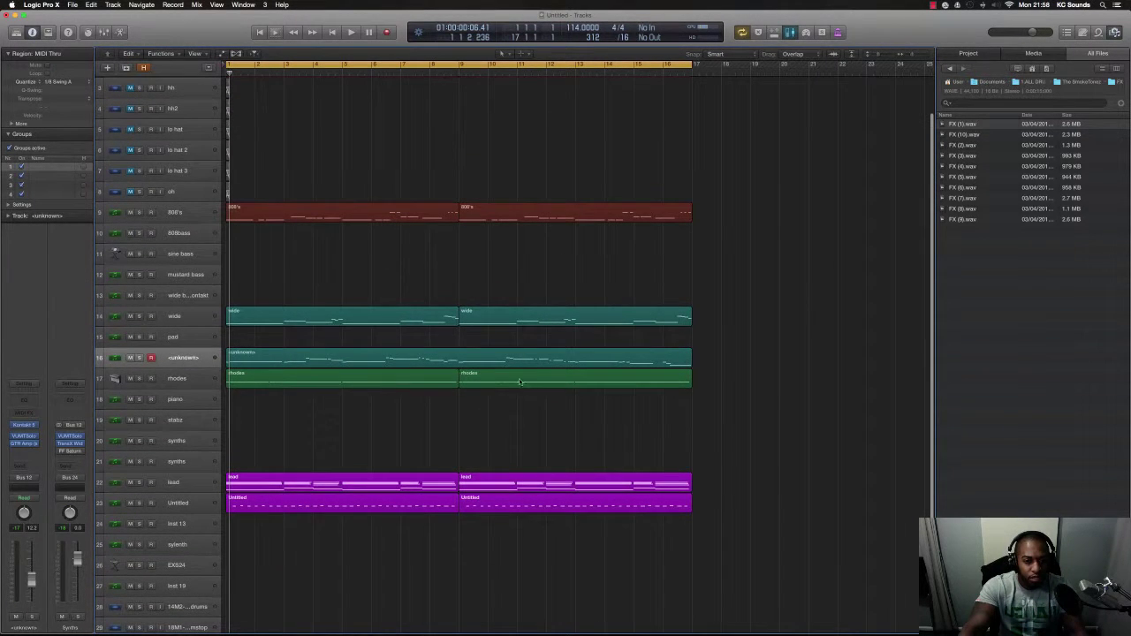
{"action": "left_click_drag", "start_coordinate": [723, 518], "coordinate": [248, 125]}
{"action": "key", "text": "super+Up"}
{"action": "key", "text": "super+Up"}
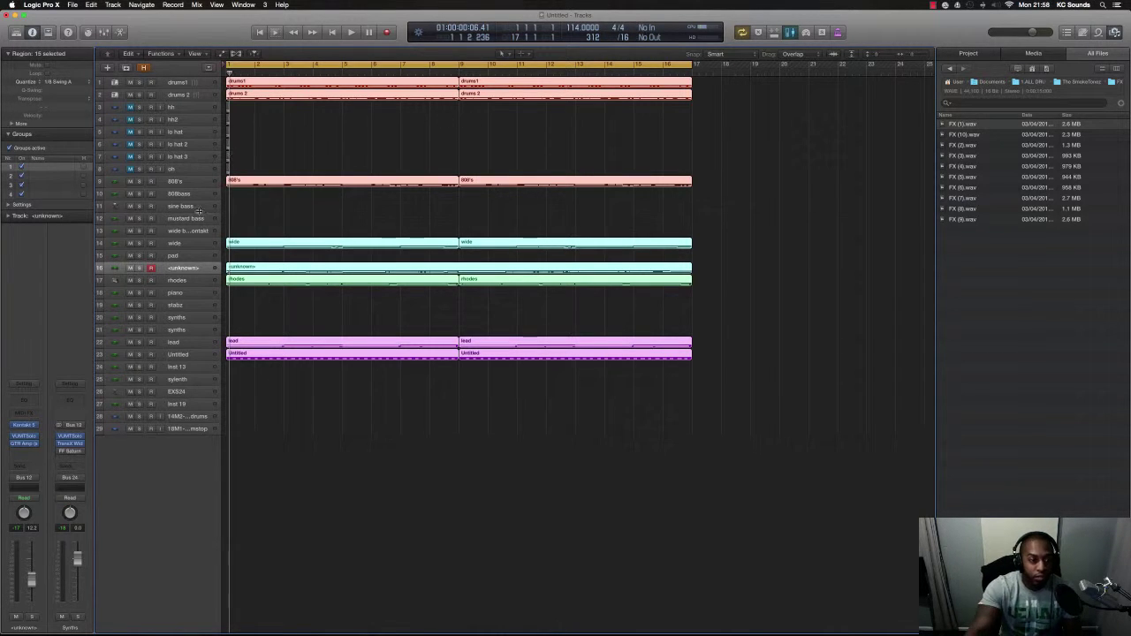
{"action": "left_click_drag", "start_coordinate": [728, 394], "coordinate": [723, 88]}
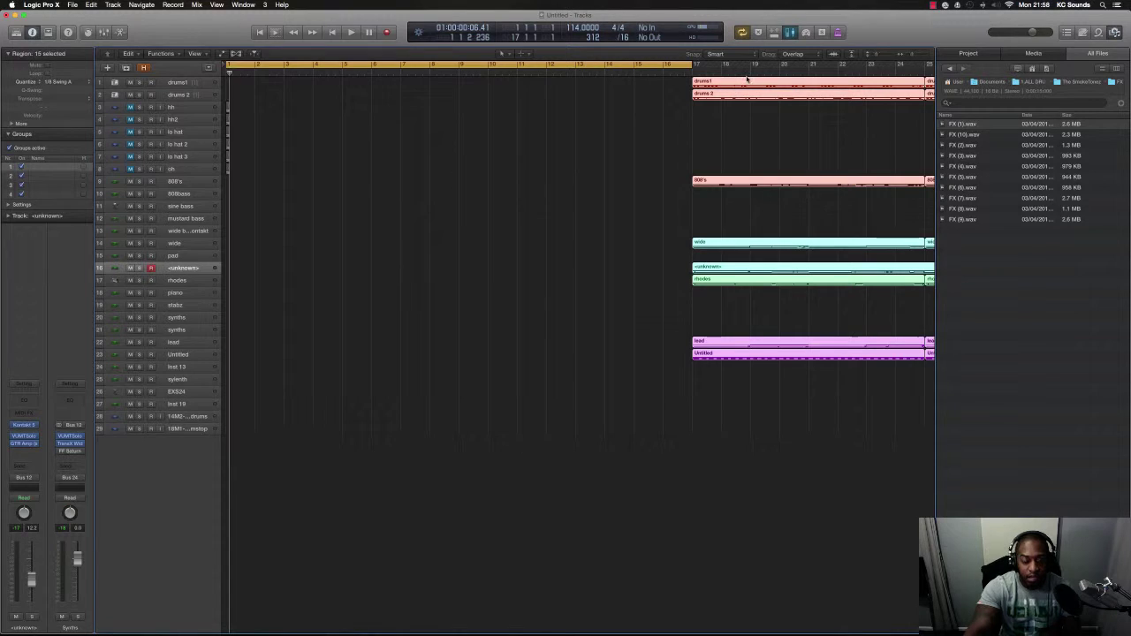
{"action": "key", "text": "super+z"}
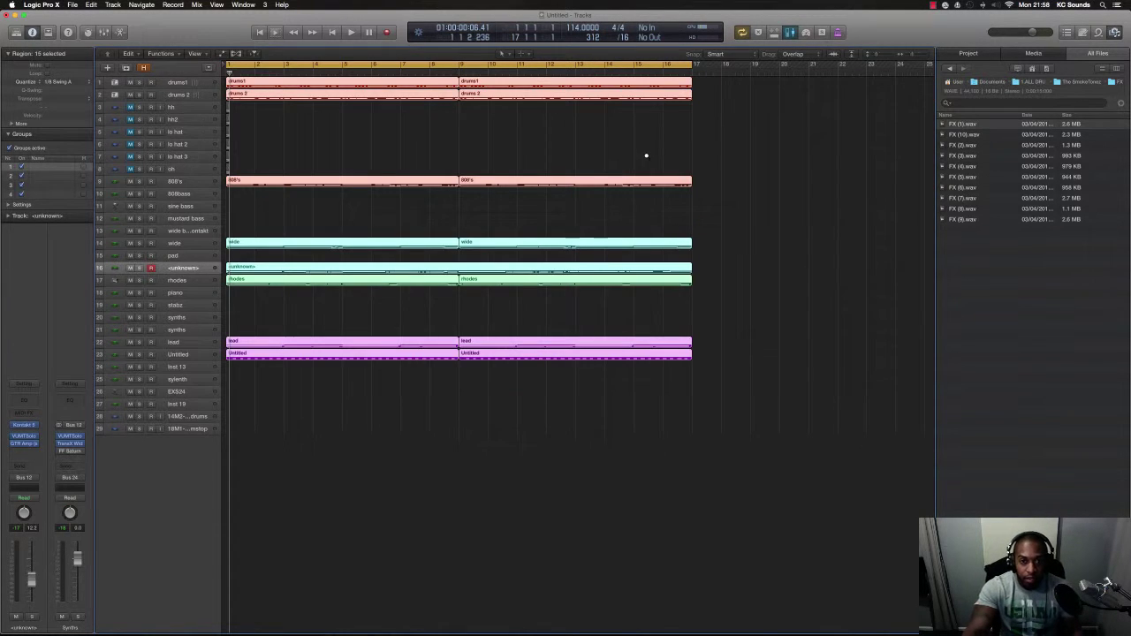
Audition the sound effects FX (9).wav and FX (8).wav along with the start of the beat
{"action": "scroll", "coordinate": [646, 155], "scroll_direction": "down", "scroll_amount": 3}
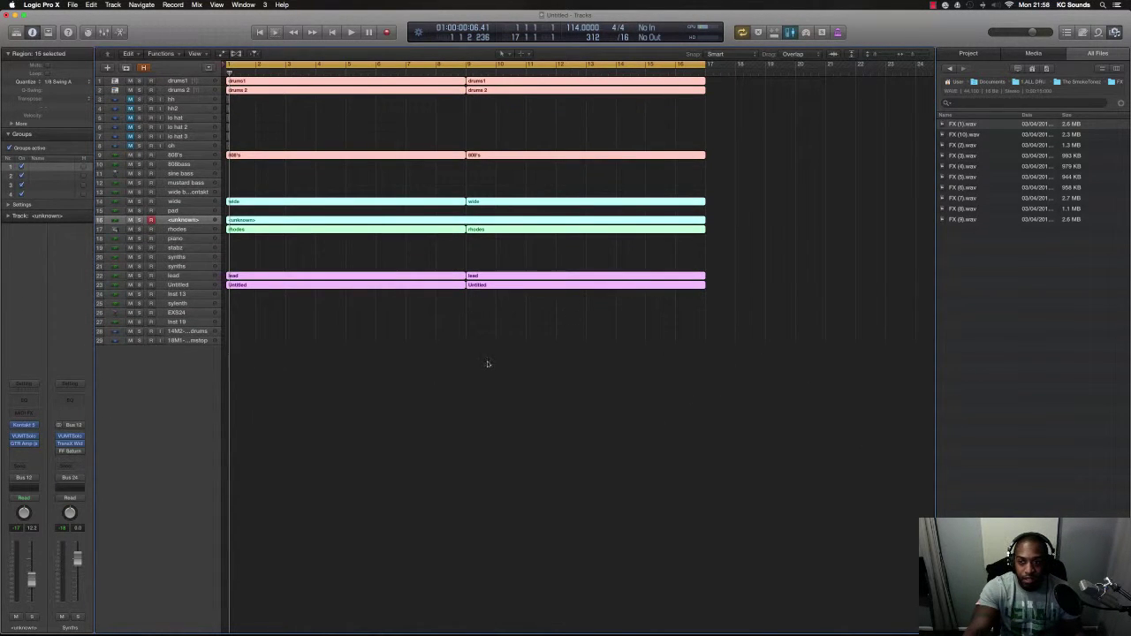
{"action": "left_click", "coordinate": [983, 218]}
{"action": "key", "text": "space"}
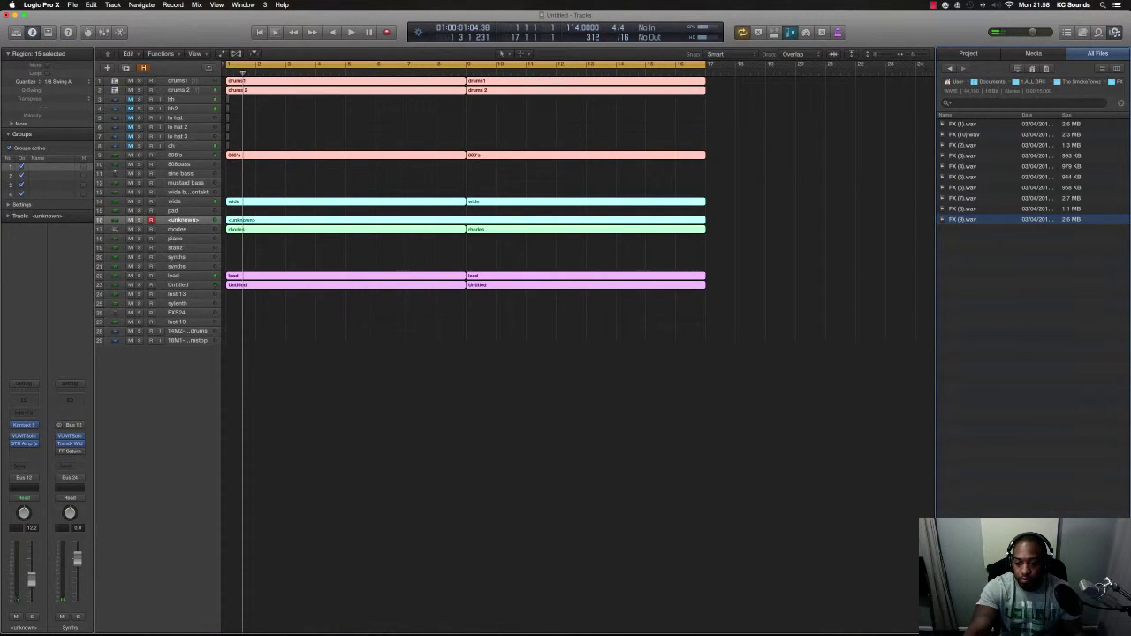
{"action": "key", "text": "Up"}
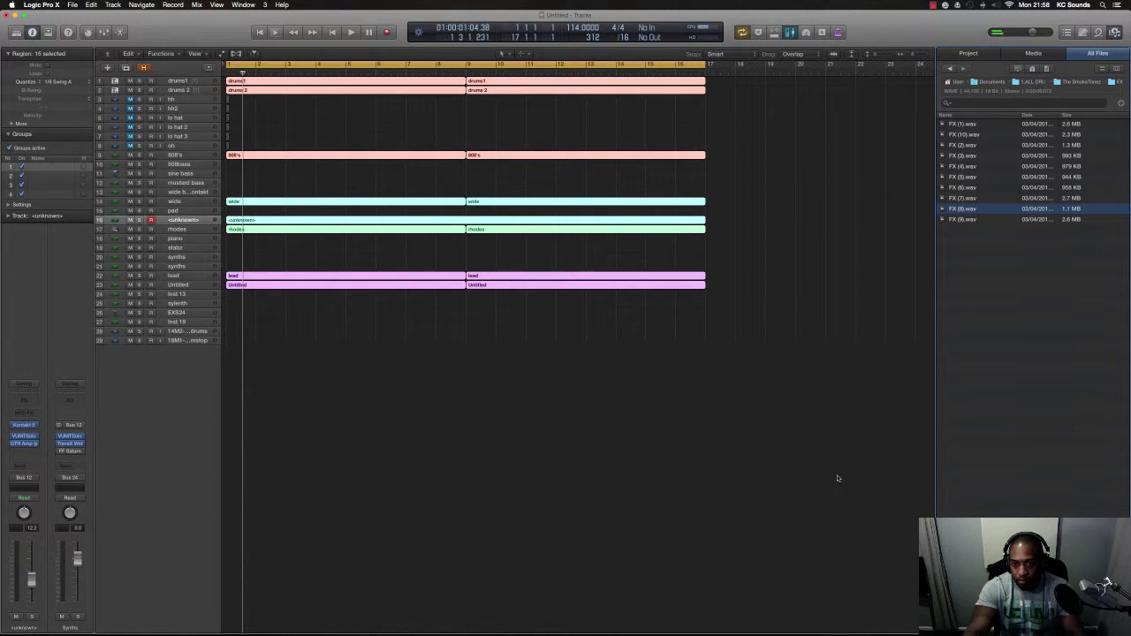
{"action": "key", "text": "space"}
{"action": "key", "text": "space"}
Move all the regions to start at bar 5 and place FX (8).wav on a new track at bar 1
{"action": "left_click_drag", "start_coordinate": [780, 376], "coordinate": [366, 81]}
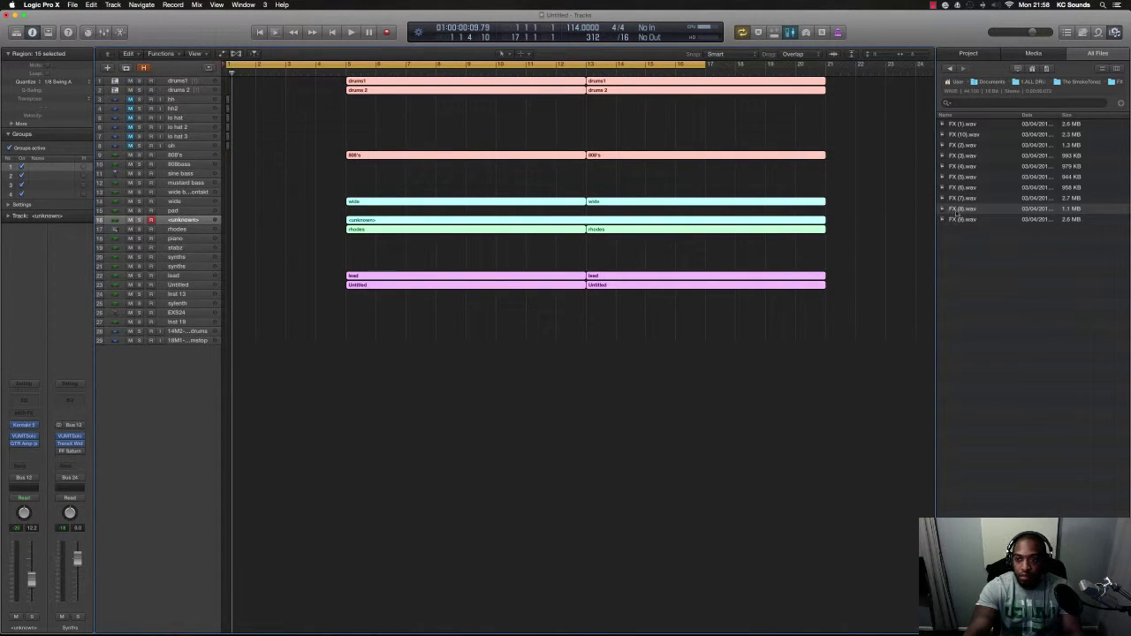
{"action": "left_click_drag", "start_coordinate": [351, 386], "coordinate": [229, 378]}
{"action": "left_click_drag", "start_coordinate": [351, 380], "coordinate": [354, 382]}
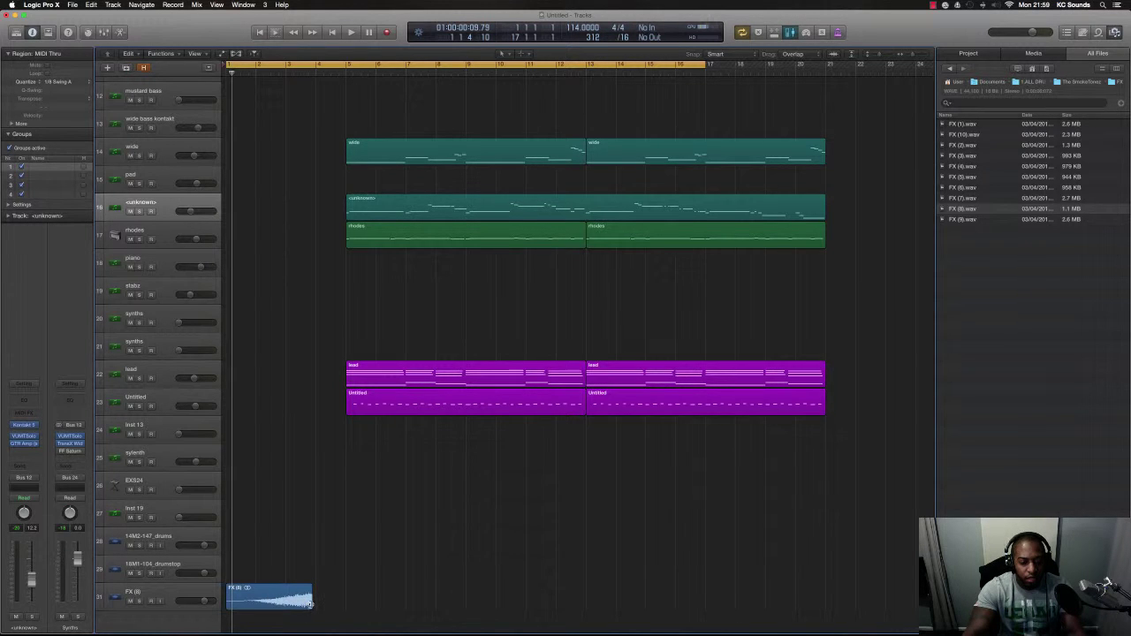
Time-compress the FX (8) region to two bars so that it ends at bar 3
{"action": "left_click_drag", "start_coordinate": [309, 603], "coordinate": [284, 603]}
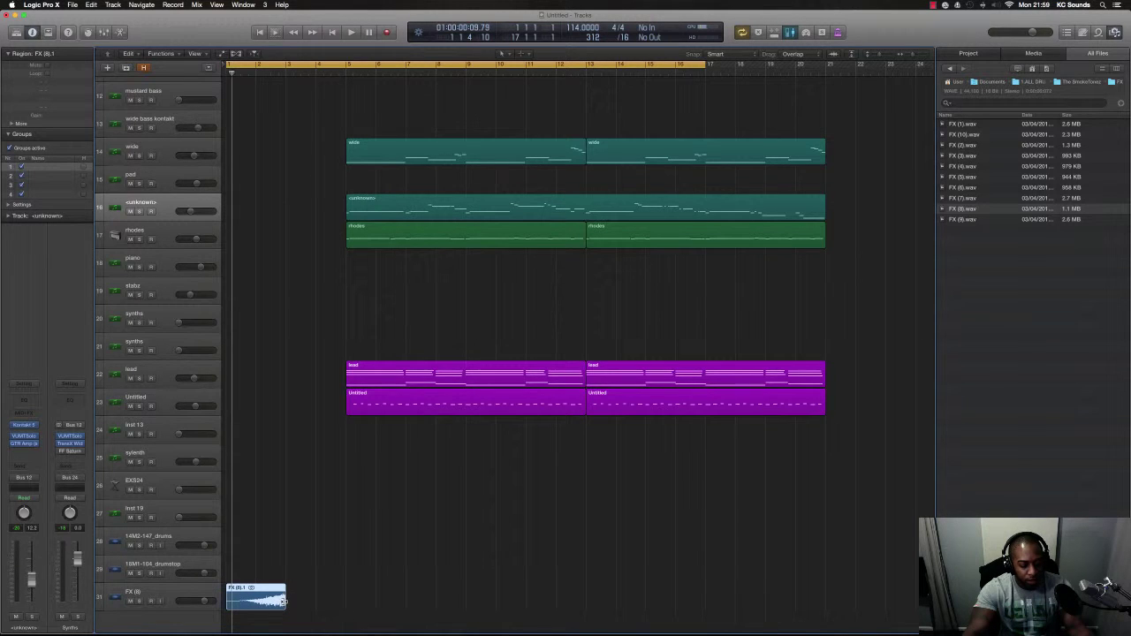
{"action": "key", "text": "super+Down"}
{"action": "key", "text": "super+Down"}
{"action": "key", "text": "super+Down"}
{"action": "key", "text": "super+Down"}
{"action": "key", "text": "super+Down"}
{"action": "key", "text": "super+Down"}
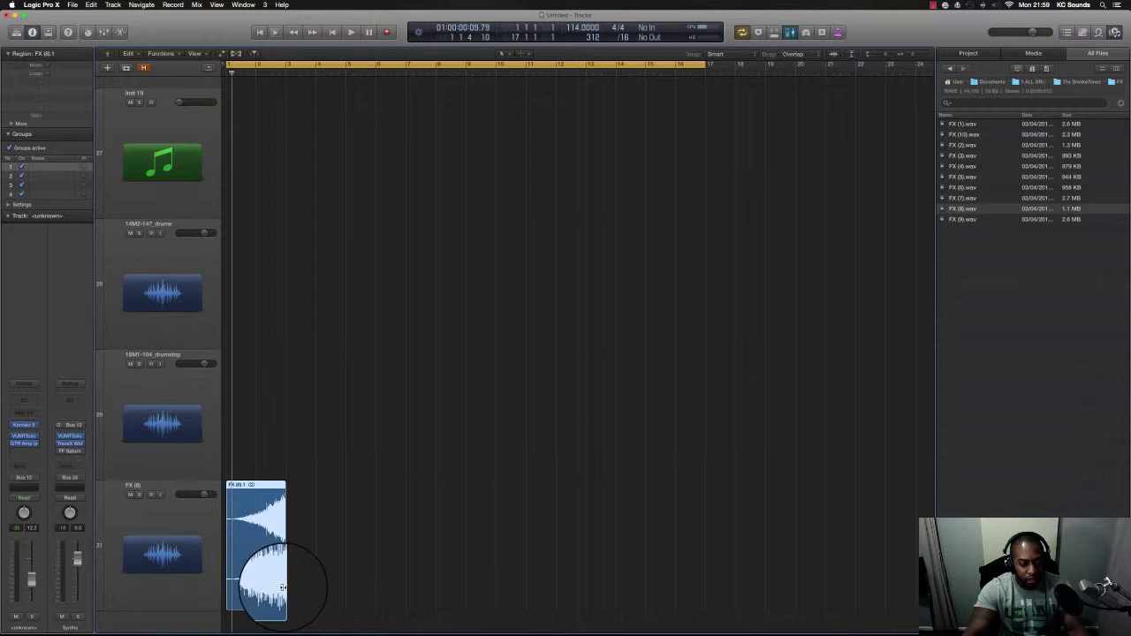
{"action": "key", "text": "super+Up"}
{"action": "key", "text": "super+Up"}
{"action": "key", "text": "super+Up"}
{"action": "key", "text": "super+Up"}
{"action": "key", "text": "super+Up"}
{"action": "key", "text": "super+Up"}
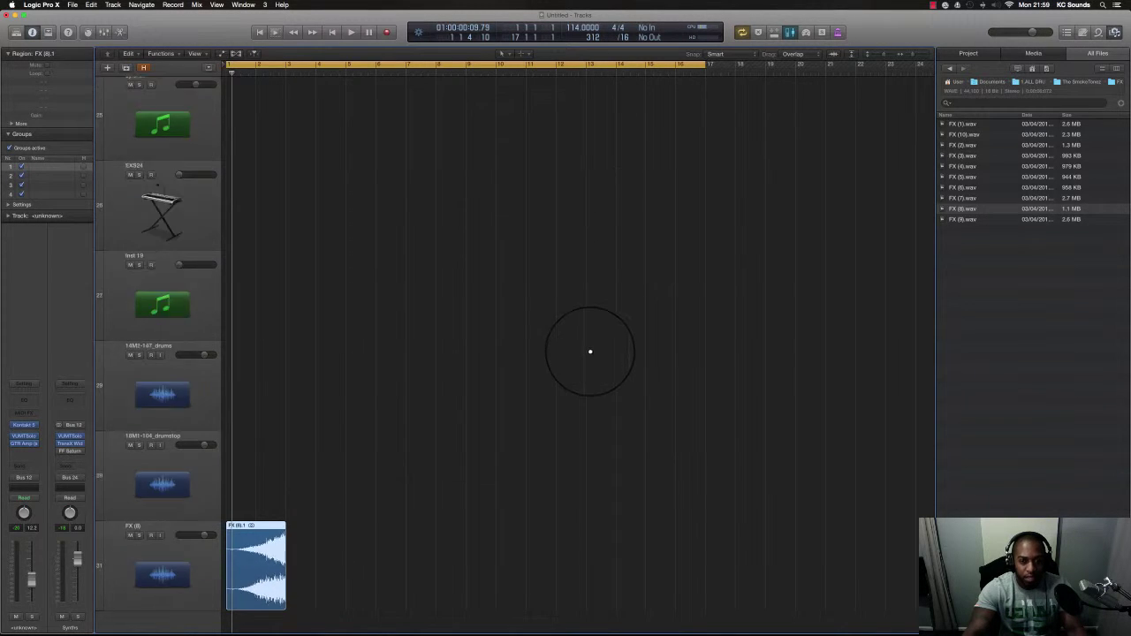
Move all the music regions to start at bar 3 and delete the first 808's and first wide regions
{"action": "left_click_drag", "start_coordinate": [794, 270], "coordinate": [341, 83]}
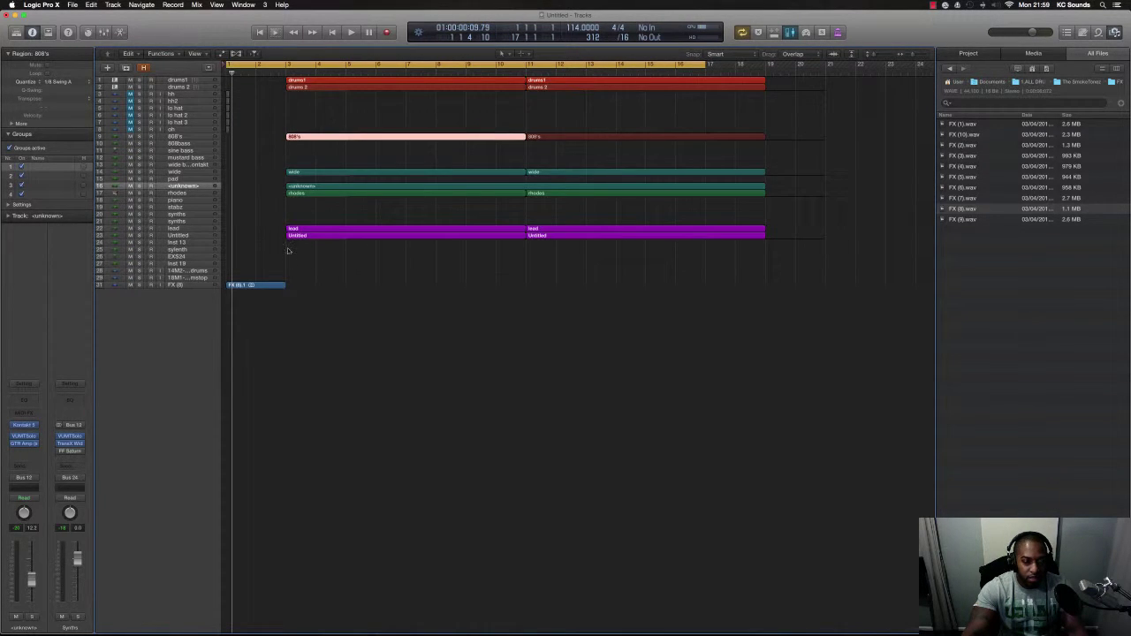
{"action": "key", "text": "BackSpace"}
{"action": "scroll", "coordinate": [373, 328], "scroll_direction": "up", "scroll_amount": 5}
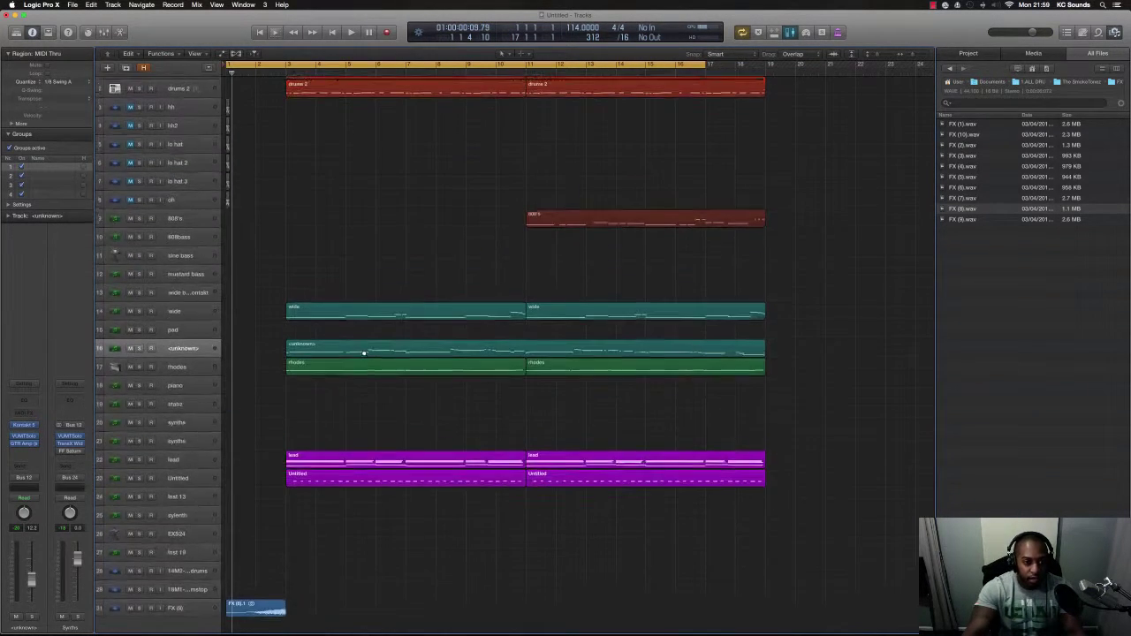
{"action": "left_click", "coordinate": [368, 318]}
{"action": "key", "text": "BackSpace"}
Try to delete the first drums 2 region
{"action": "left_click", "coordinate": [357, 88]}
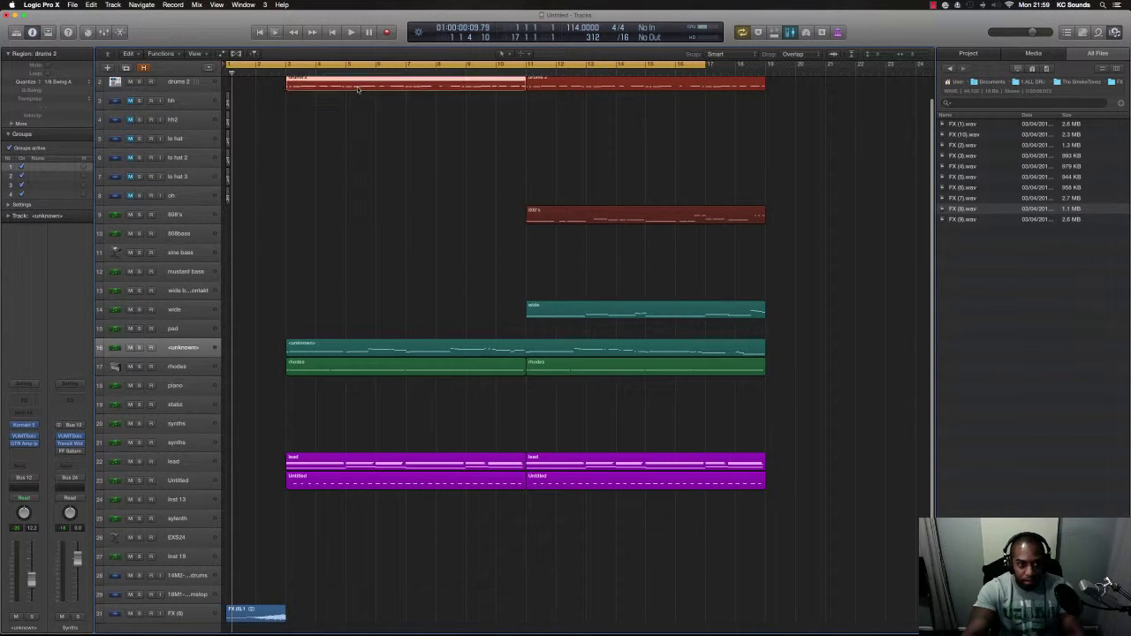
{"action": "key", "text": "BackSpace"}
{"action": "scroll", "coordinate": [373, 322], "scroll_direction": "down", "scroll_amount": 3}
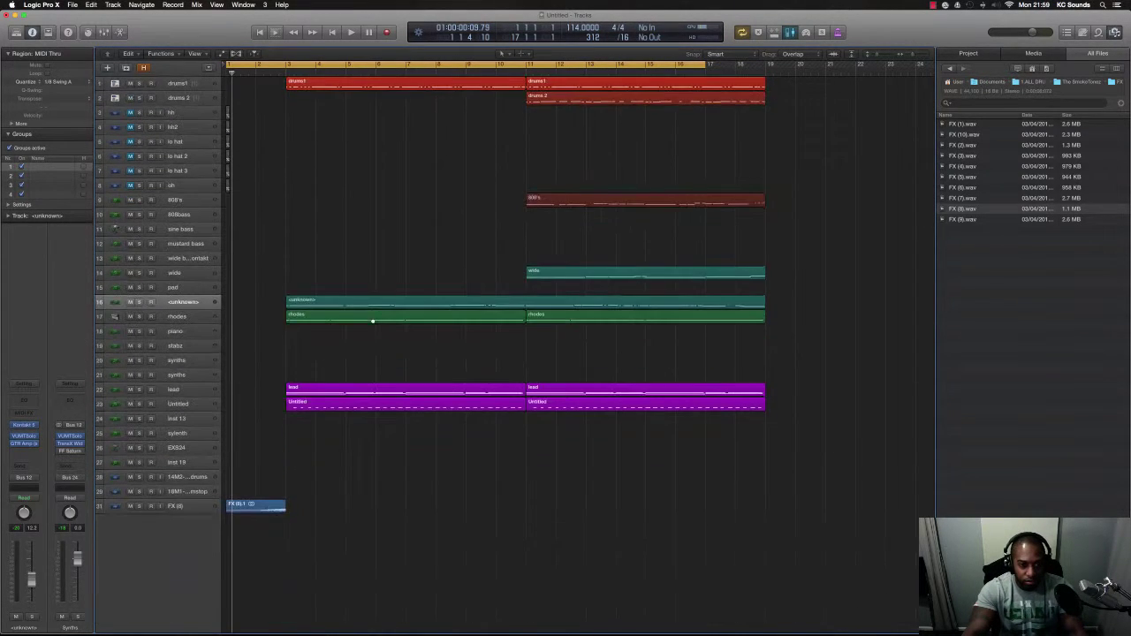
{"action": "key", "text": "super+z"}
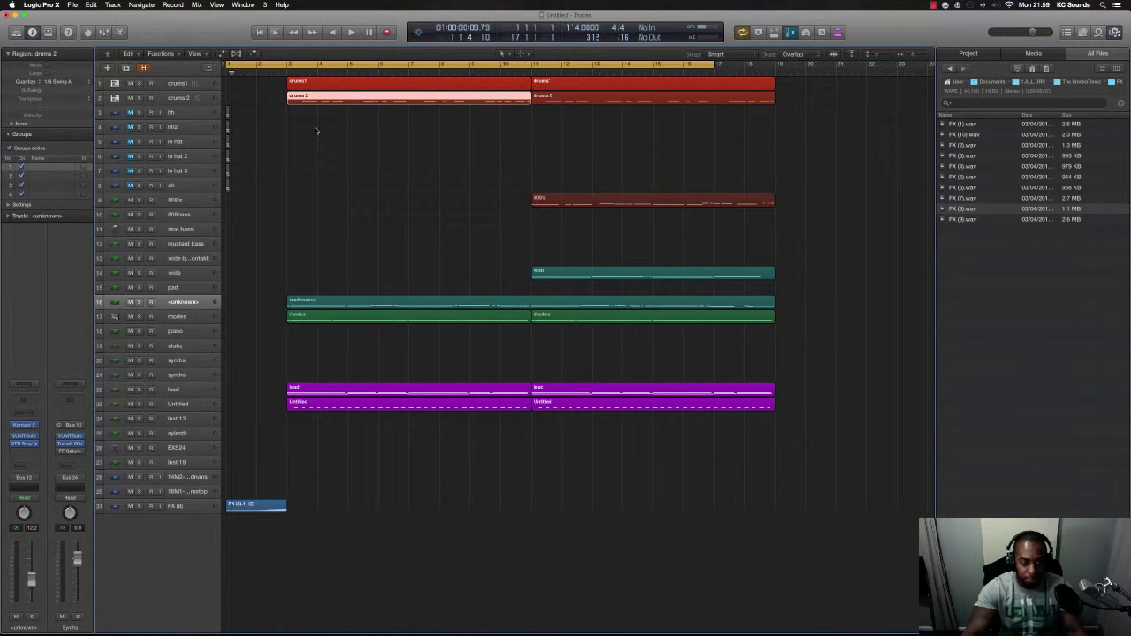
Select the FX (8) track and listen to its riser from the start of the song
{"action": "left_click", "coordinate": [179, 510]}
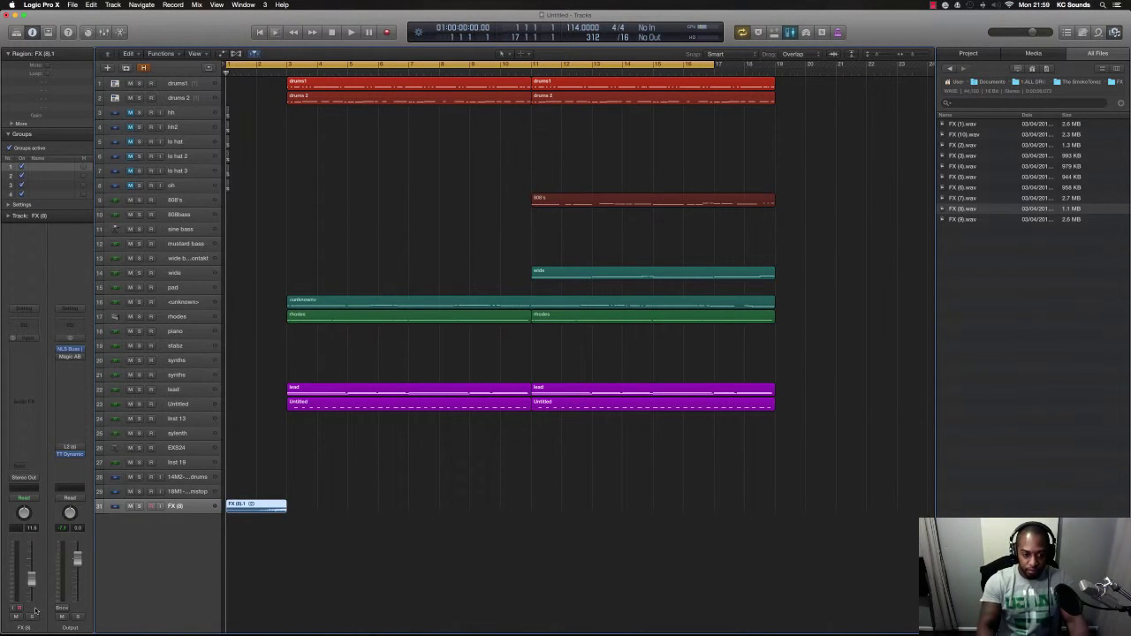
{"action": "key", "text": "space"}
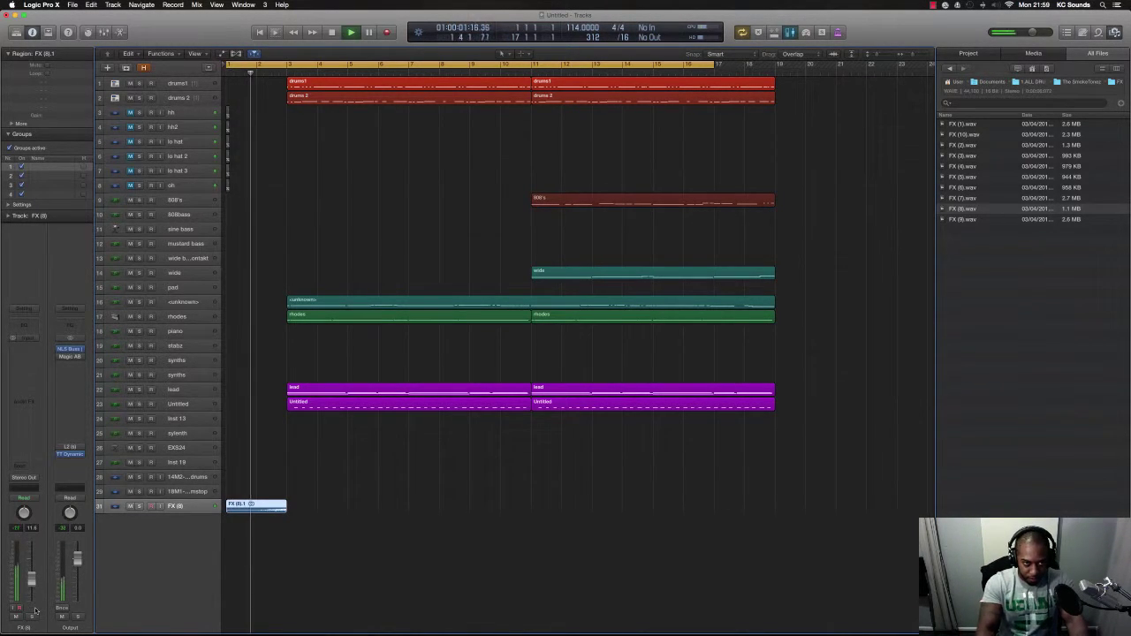
{"action": "key", "text": "space"}
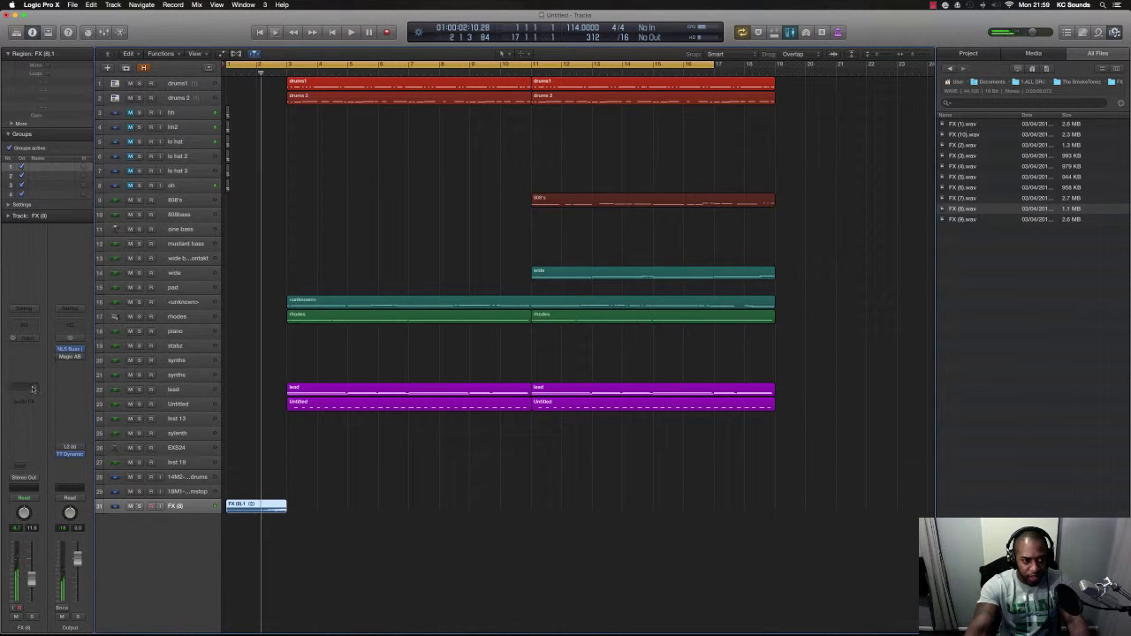
Insert the VUMTSolo plug-in on the FX (8) track, turn down its gain, and listen to the riser's level
{"action": "left_click", "coordinate": [30, 352]}
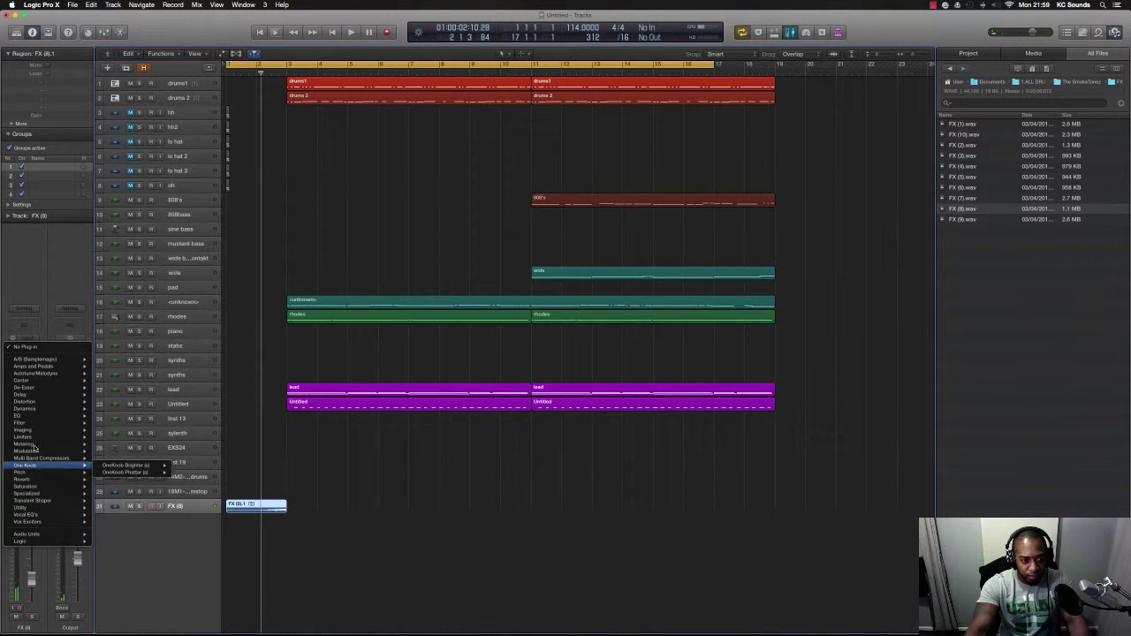
{"action": "mouse_move", "coordinate": [35, 443]}
{"action": "left_click", "coordinate": [181, 487]}
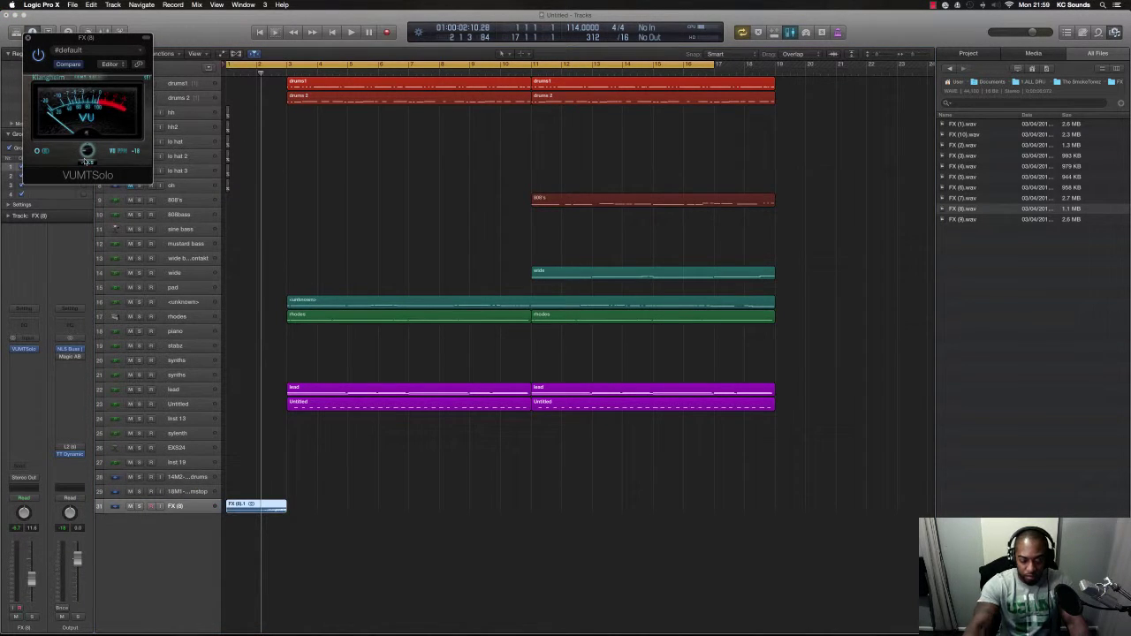
{"action": "key", "text": "space"}
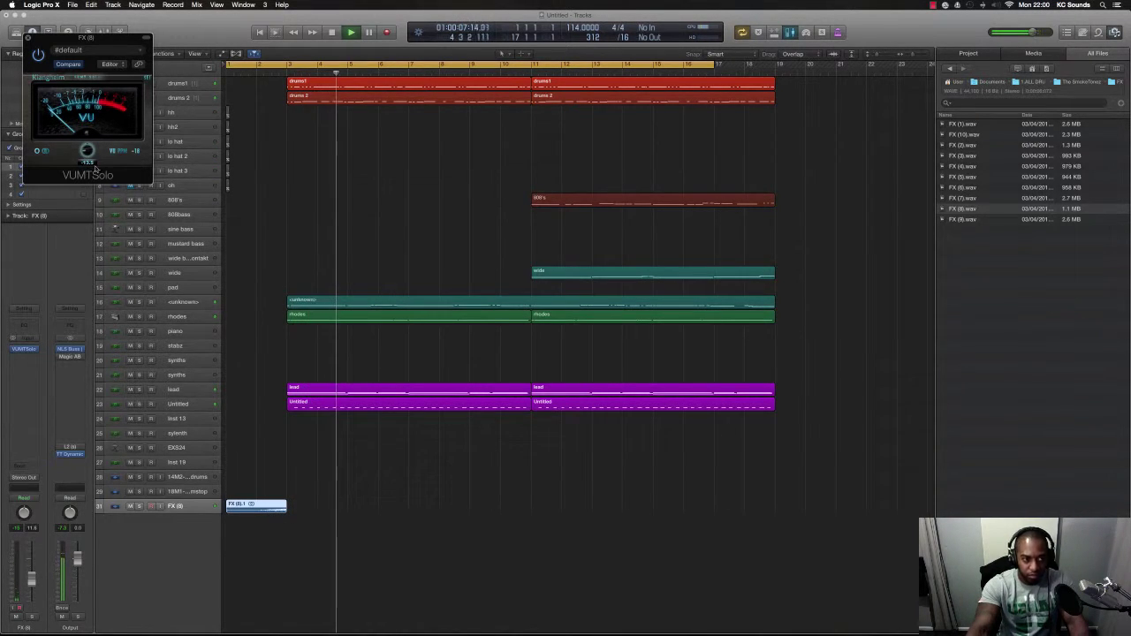
{"action": "left_click", "coordinate": [28, 38]}
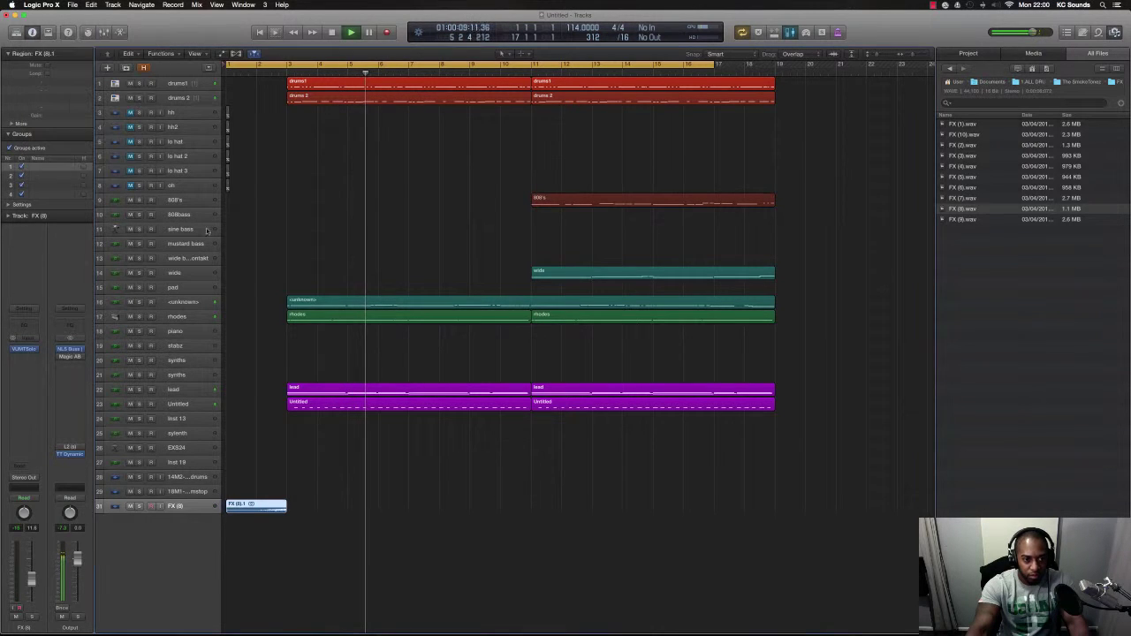
Add a VUMTSolo plug-in to the <unknown> track's third insert slot and listen from bar 3
{"action": "scroll", "coordinate": [301, 375], "scroll_direction": "up", "scroll_amount": 5}
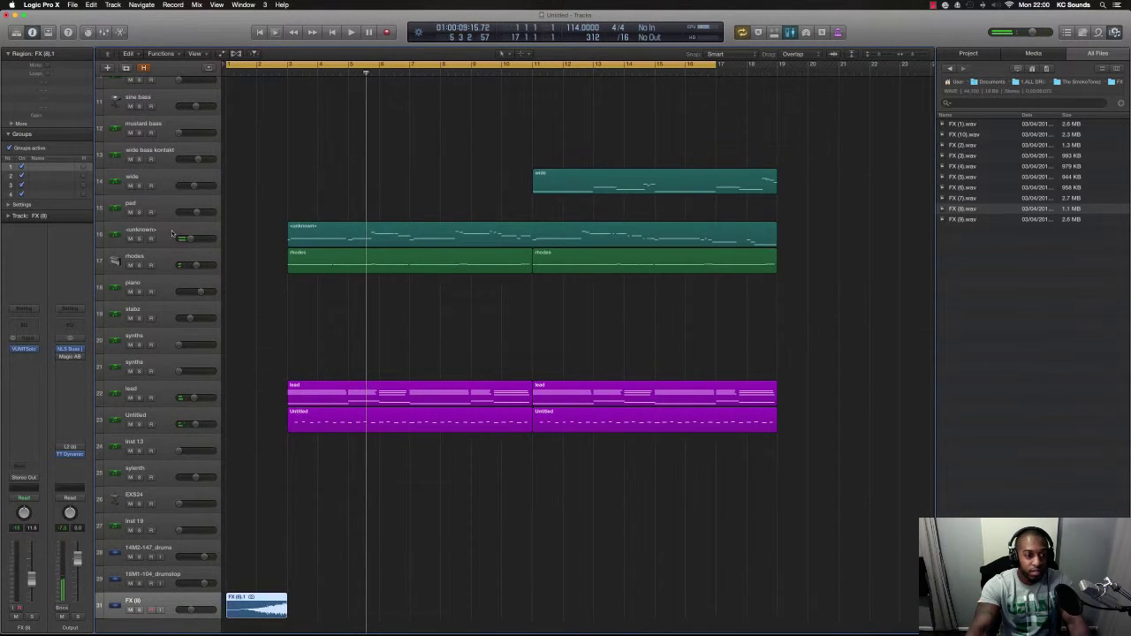
{"action": "left_click", "coordinate": [173, 234]}
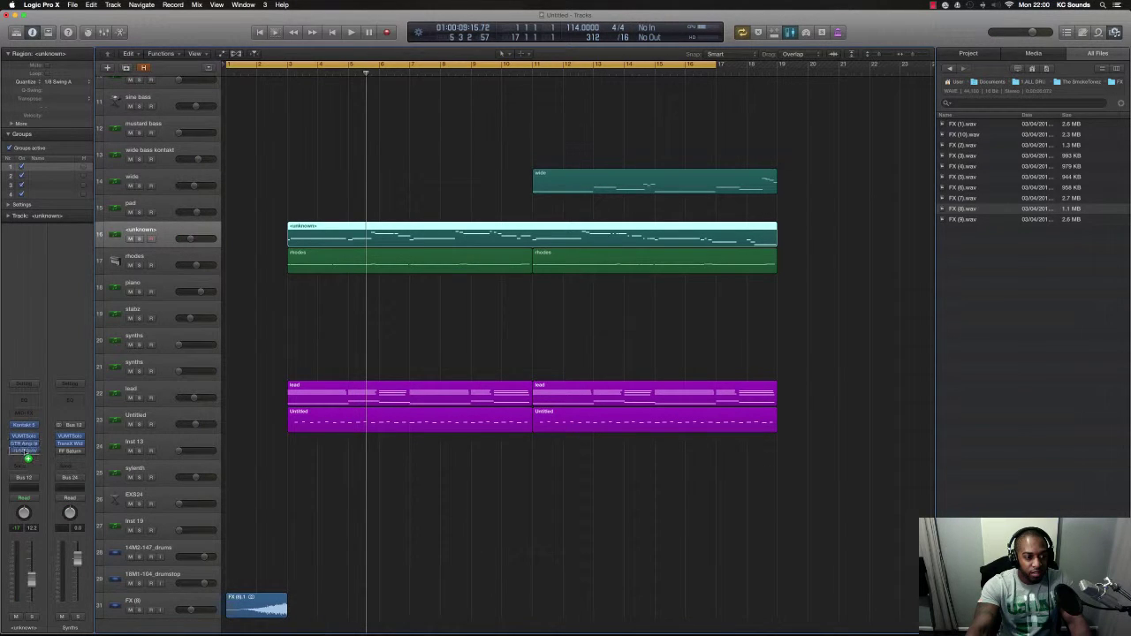
{"action": "left_click", "coordinate": [284, 70]}
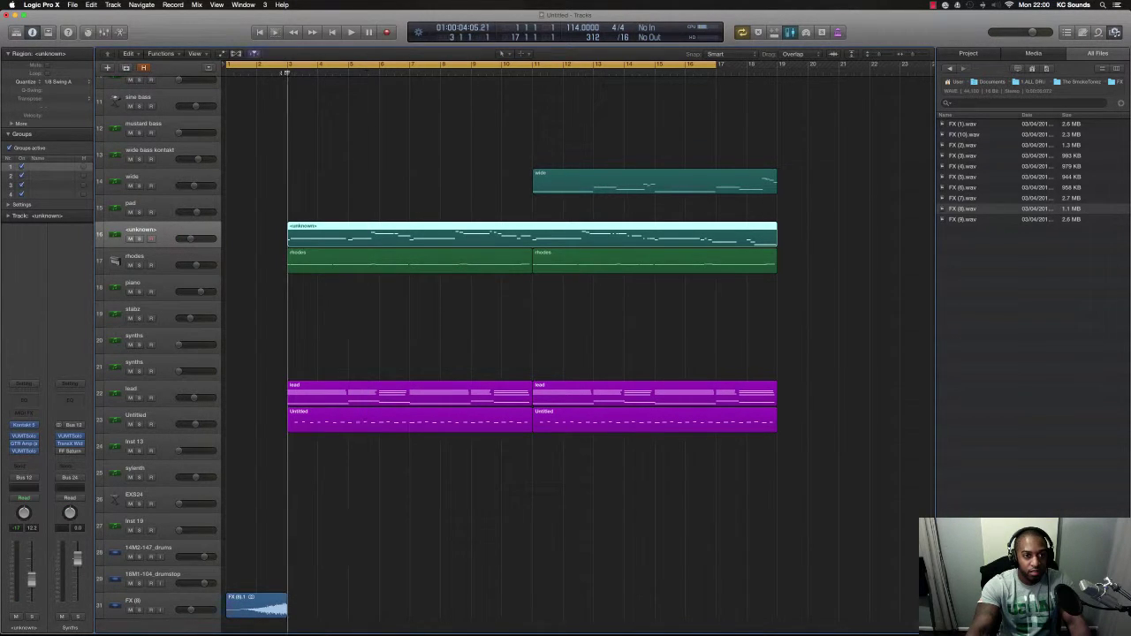
{"action": "key", "text": "space"}
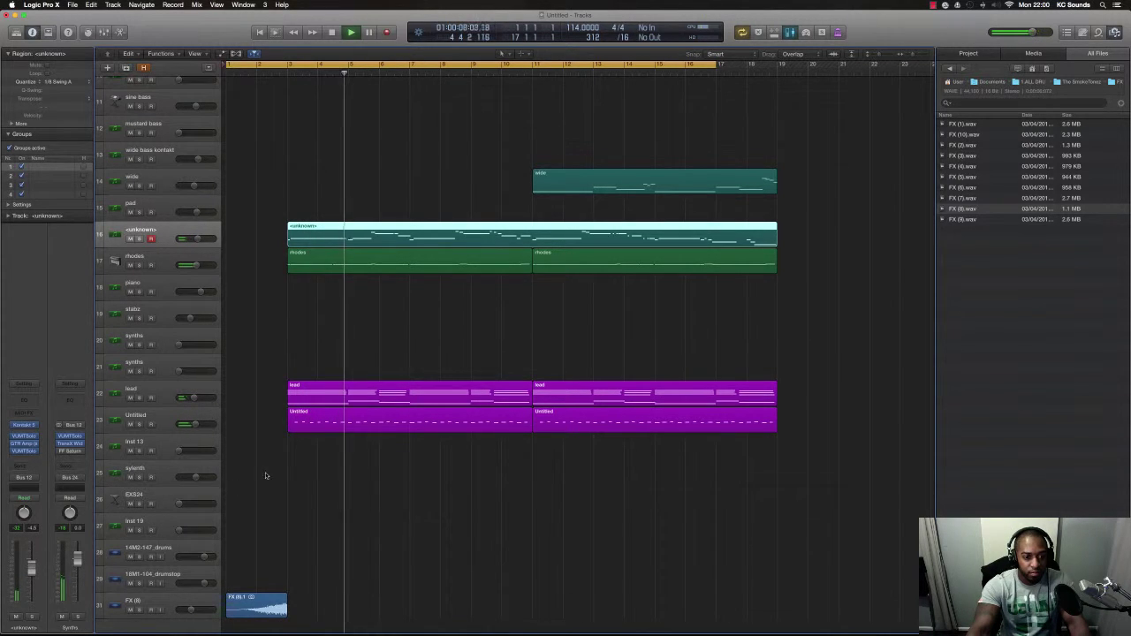
Delete the first Untitled region at bar 3 and move the <unknown> region to start at bar 11
{"action": "left_click", "coordinate": [320, 420]}
{"action": "key", "text": "Delete"}
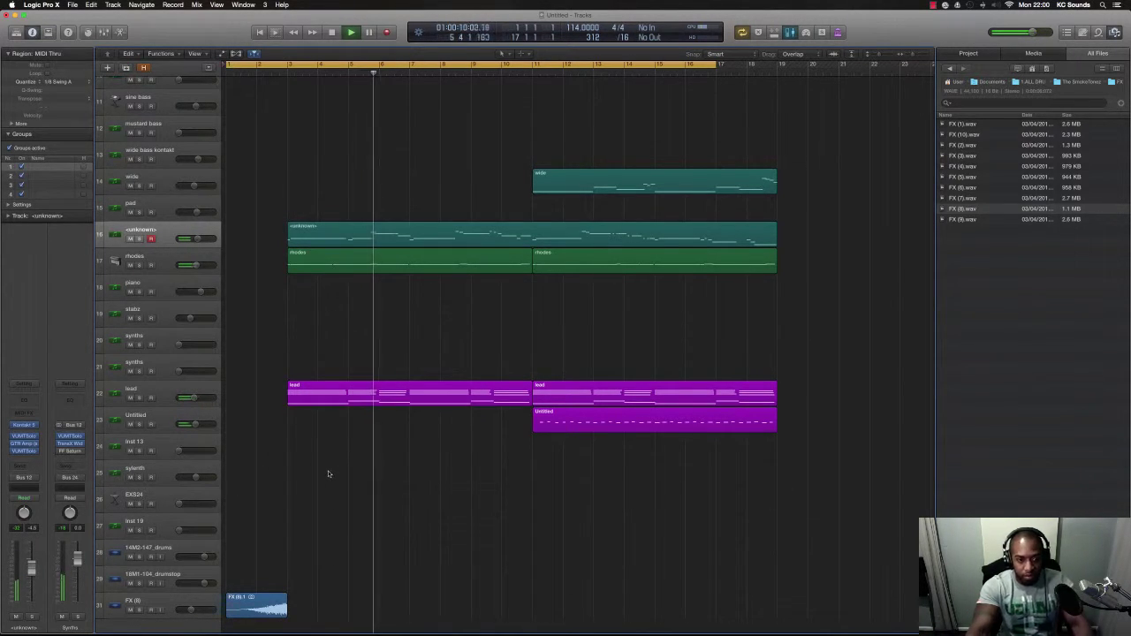
{"action": "left_click", "coordinate": [488, 231]}
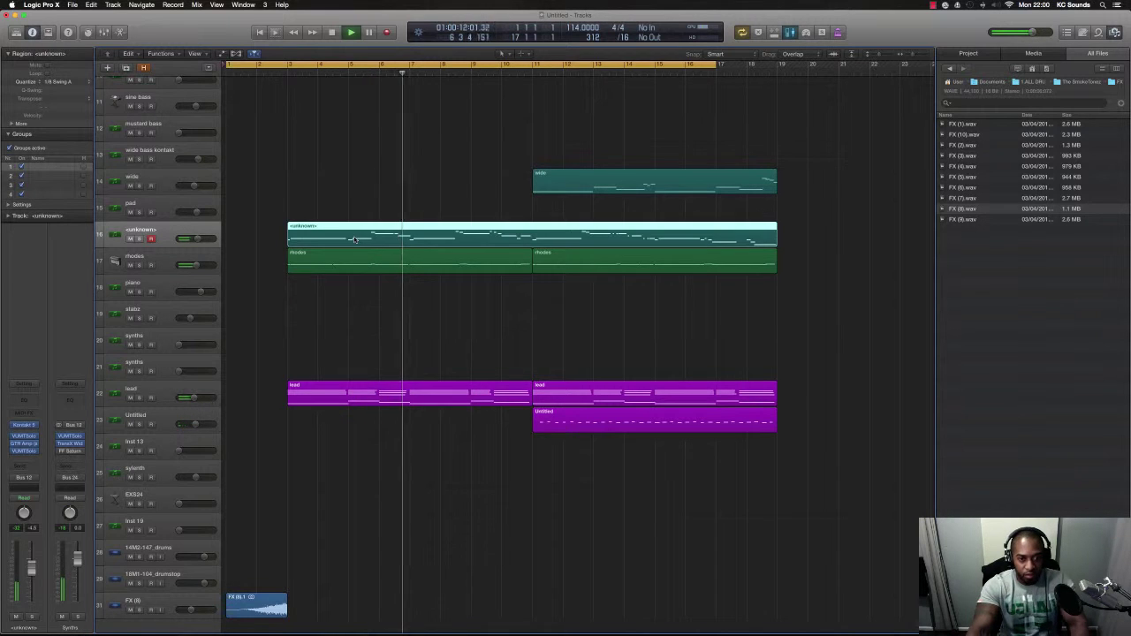
{"action": "left_click_drag", "start_coordinate": [489, 230], "coordinate": [733, 231]}
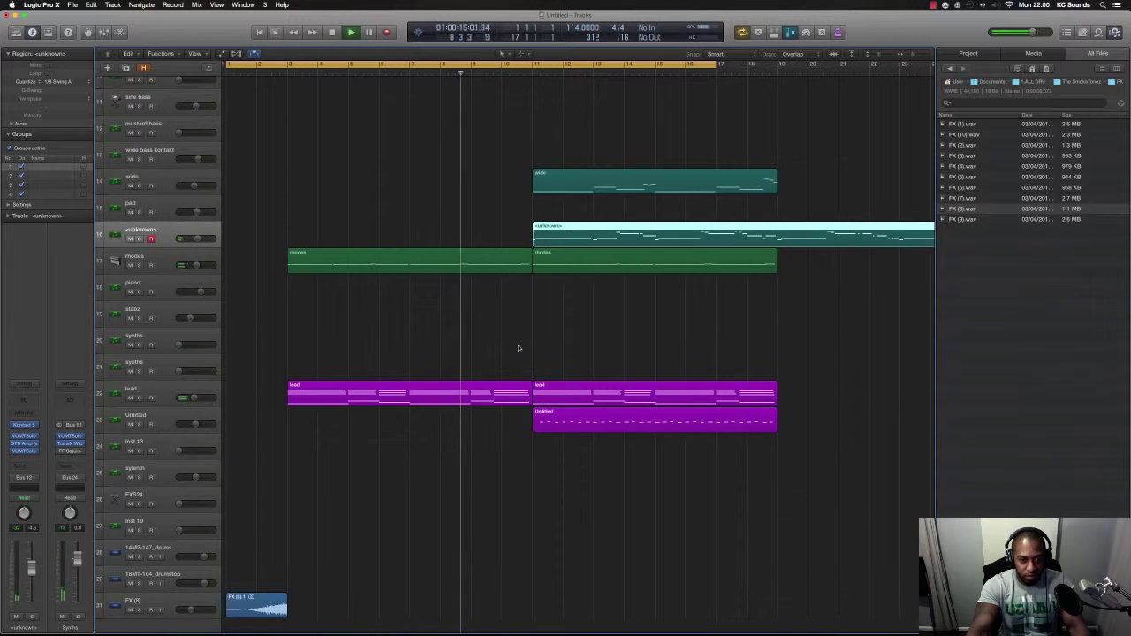
Copy the wide region from bar 11 back to bar 3 and listen to the first section
{"action": "scroll", "coordinate": [518, 363], "scroll_direction": "down", "scroll_amount": 3}
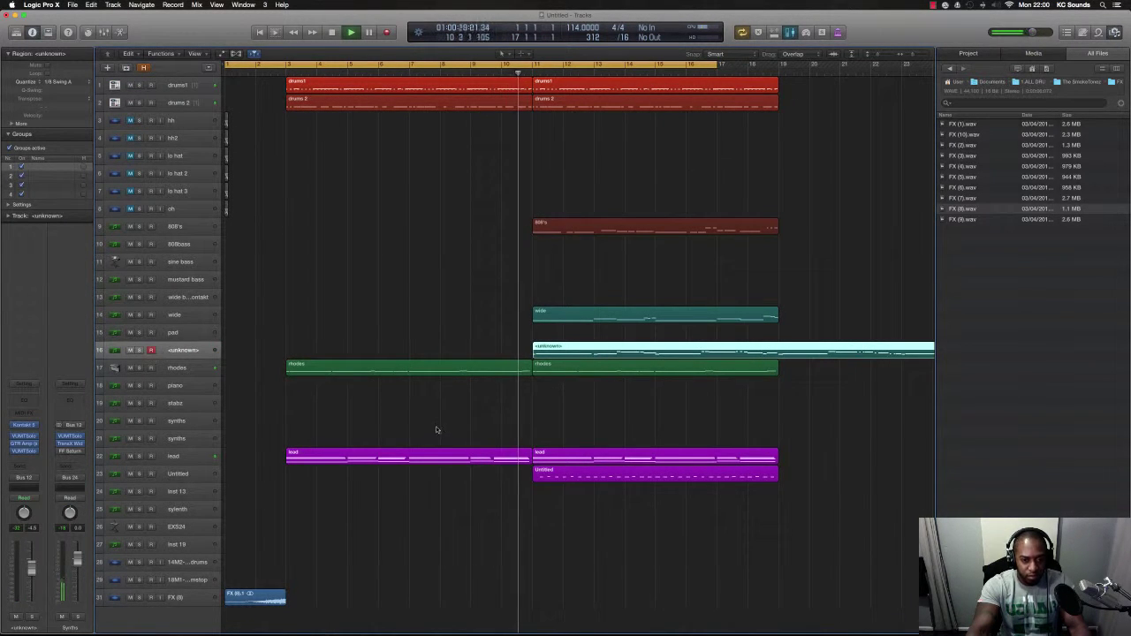
{"action": "left_click_drag", "start_coordinate": [349, 321], "coordinate": [346, 325]}
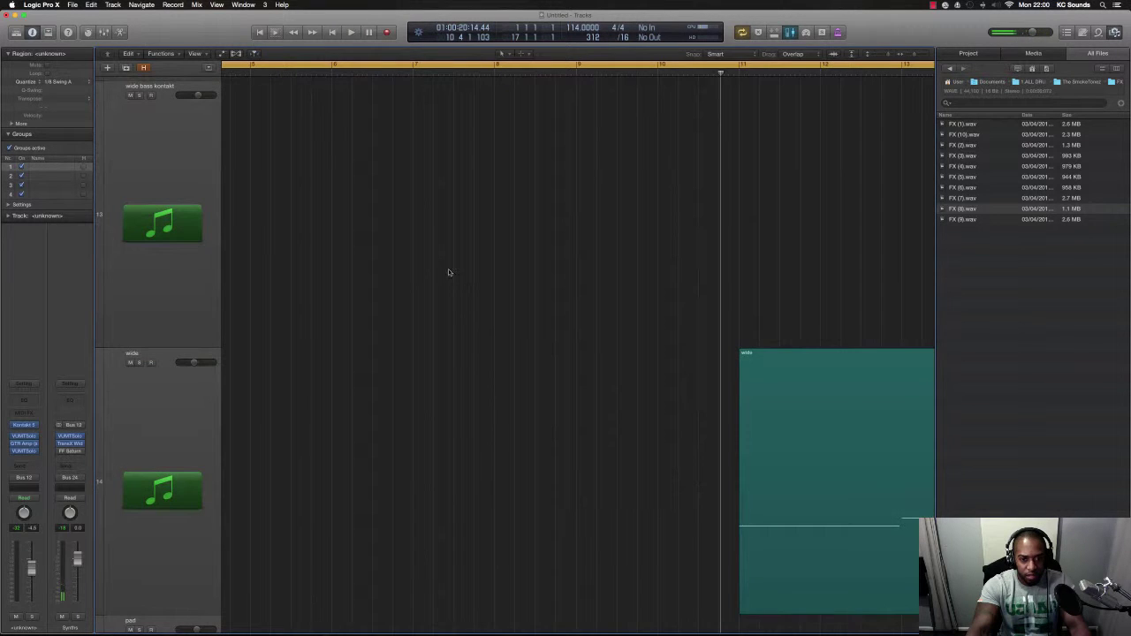
{"action": "scroll", "coordinate": [463, 287], "scroll_direction": "left", "scroll_amount": 10}
{"action": "scroll", "coordinate": [460, 283], "scroll_direction": "down", "scroll_amount": 8}
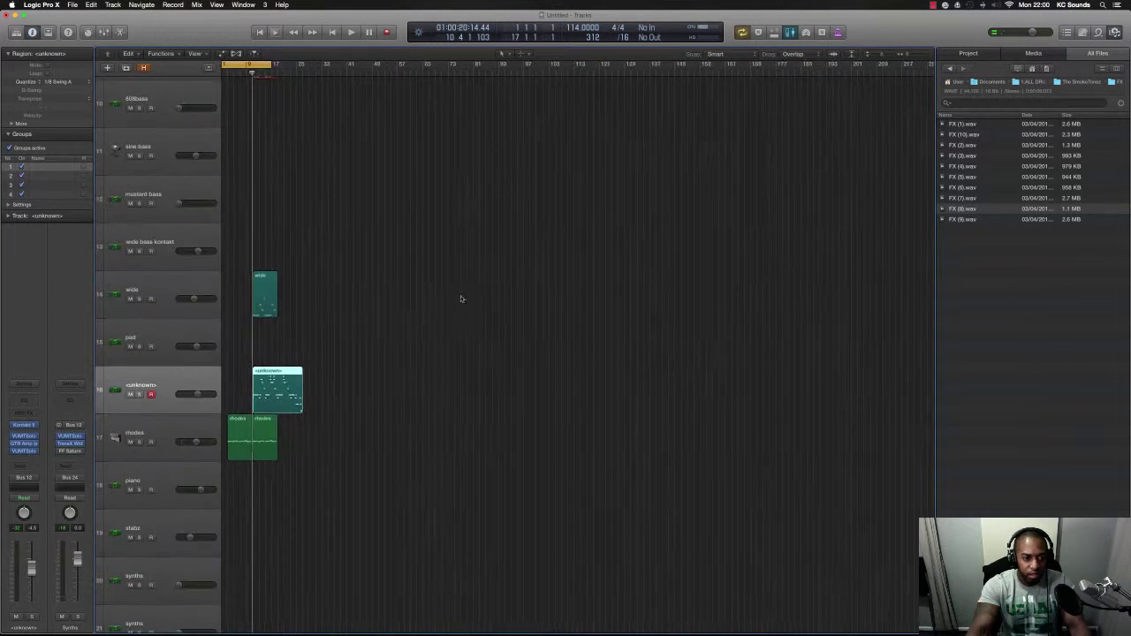
{"action": "scroll", "coordinate": [415, 314], "scroll_direction": "right", "scroll_amount": 10}
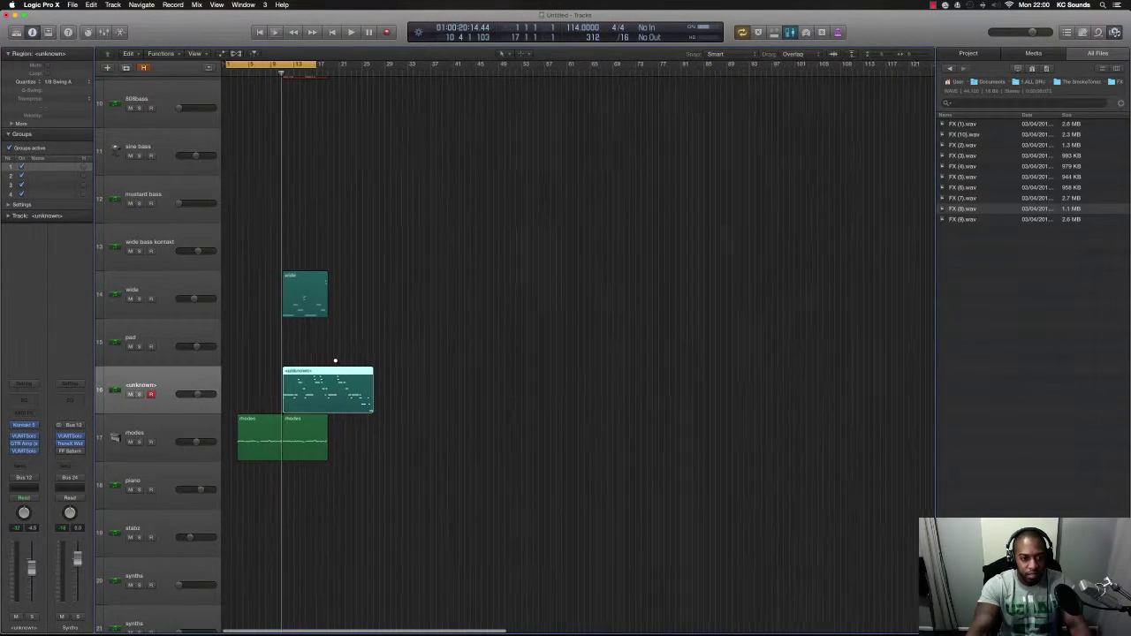
{"action": "scroll", "coordinate": [342, 353], "scroll_direction": "right", "scroll_amount": 3}
{"action": "scroll", "coordinate": [343, 271], "scroll_direction": "left", "scroll_amount": 6}
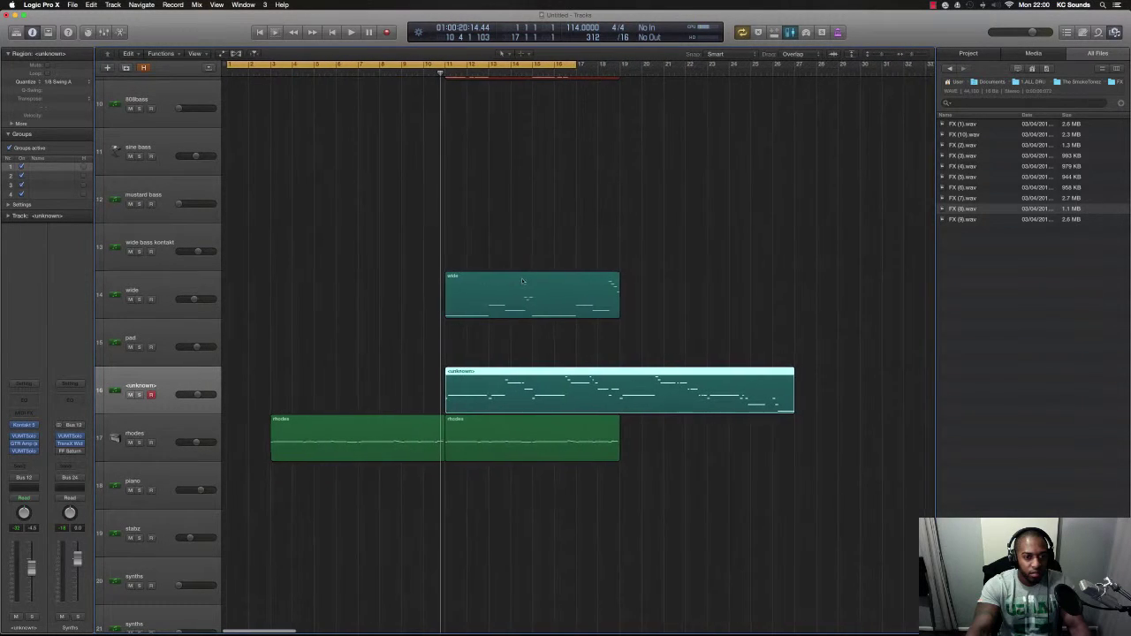
{"action": "left_click_drag", "start_coordinate": [524, 286], "coordinate": [352, 285]}
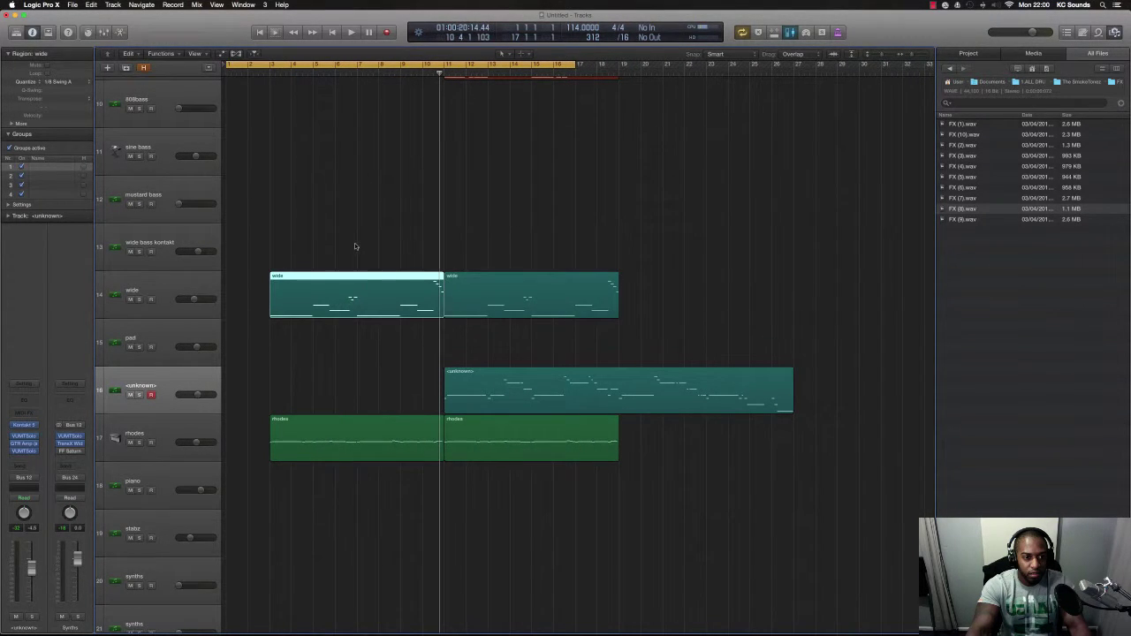
{"action": "key", "text": "space"}
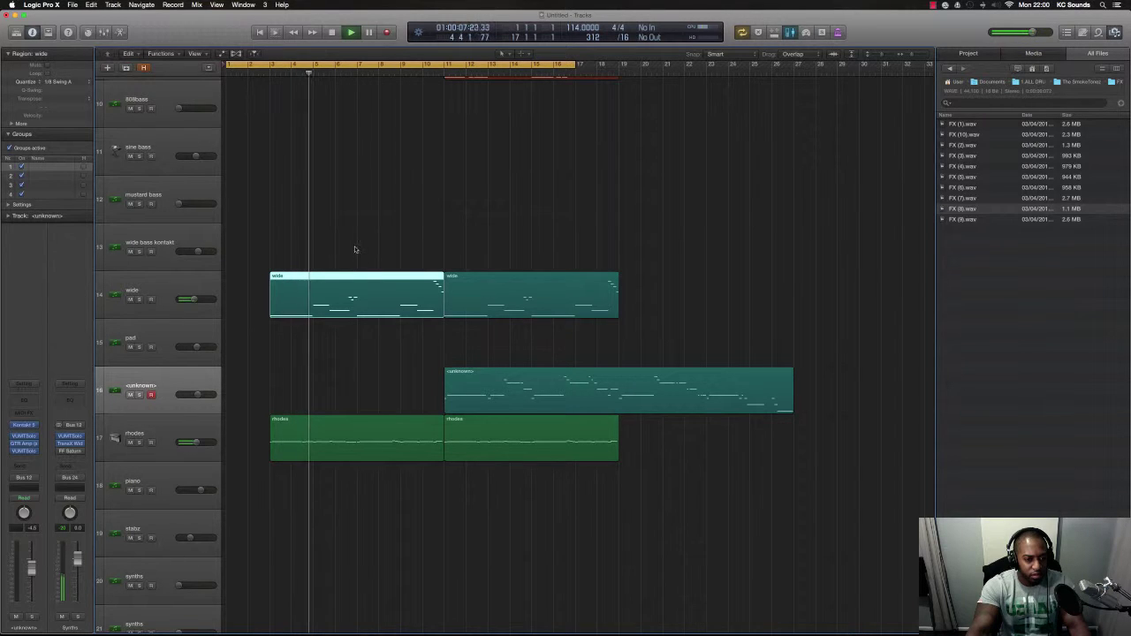
Delete the first rhodes region at bar 3 and stop playback
{"action": "scroll", "coordinate": [354, 309], "scroll_direction": "down", "scroll_amount": 10}
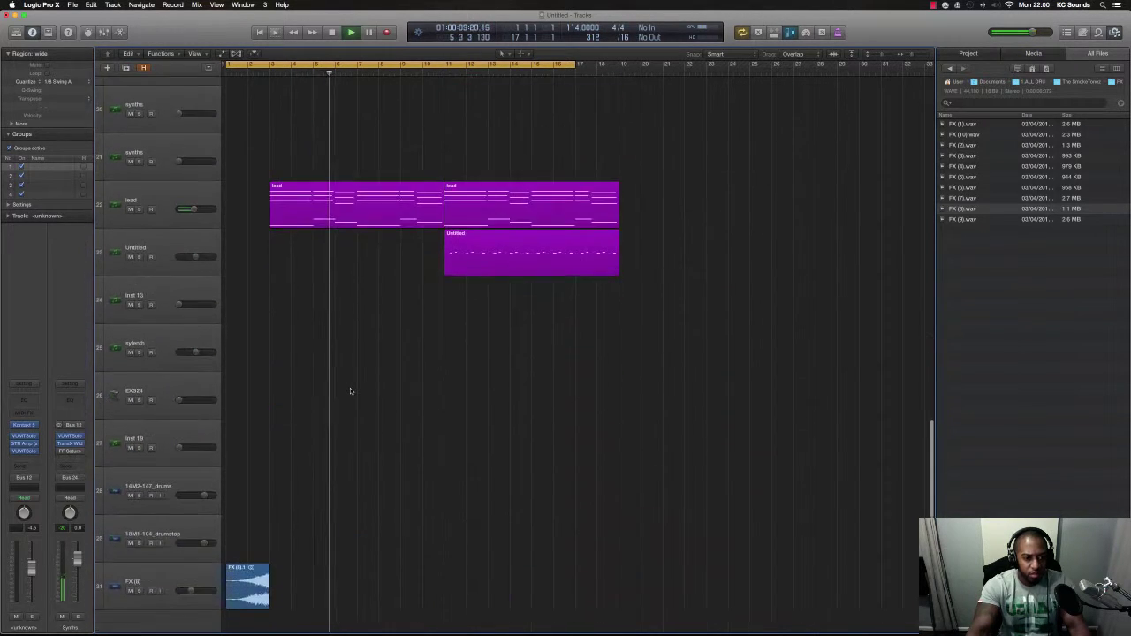
{"action": "scroll", "coordinate": [350, 396], "scroll_direction": "up", "scroll_amount": 4}
{"action": "left_click", "coordinate": [378, 241]}
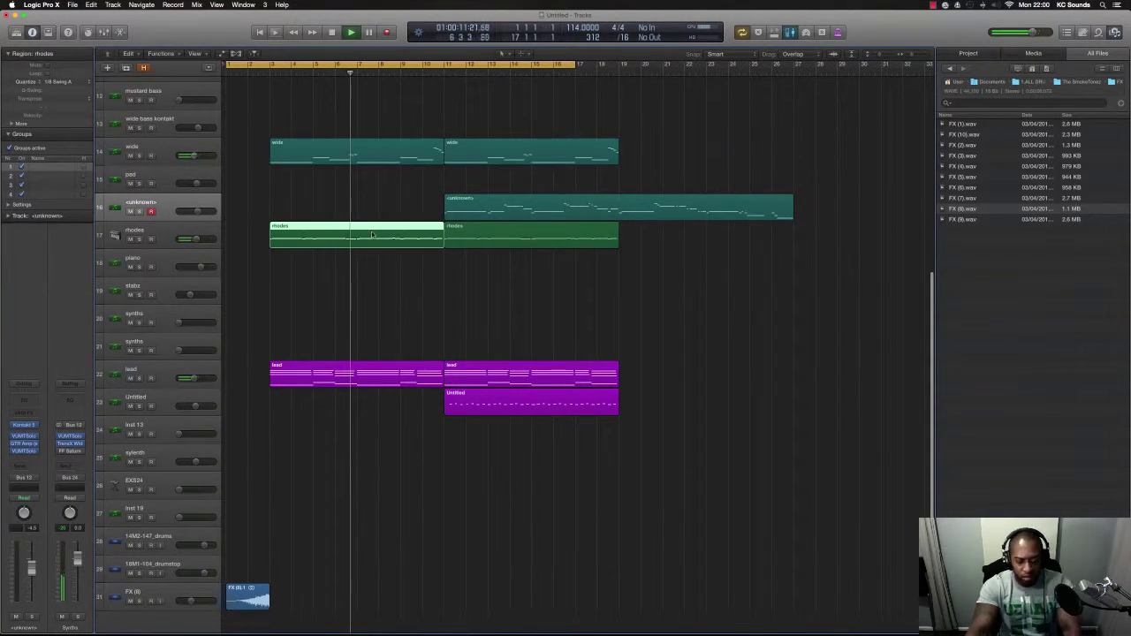
{"action": "key", "text": "Delete"}
{"action": "key", "text": "super+Up"}
{"action": "key", "text": "super+Up"}
{"action": "key", "text": "super+Up"}
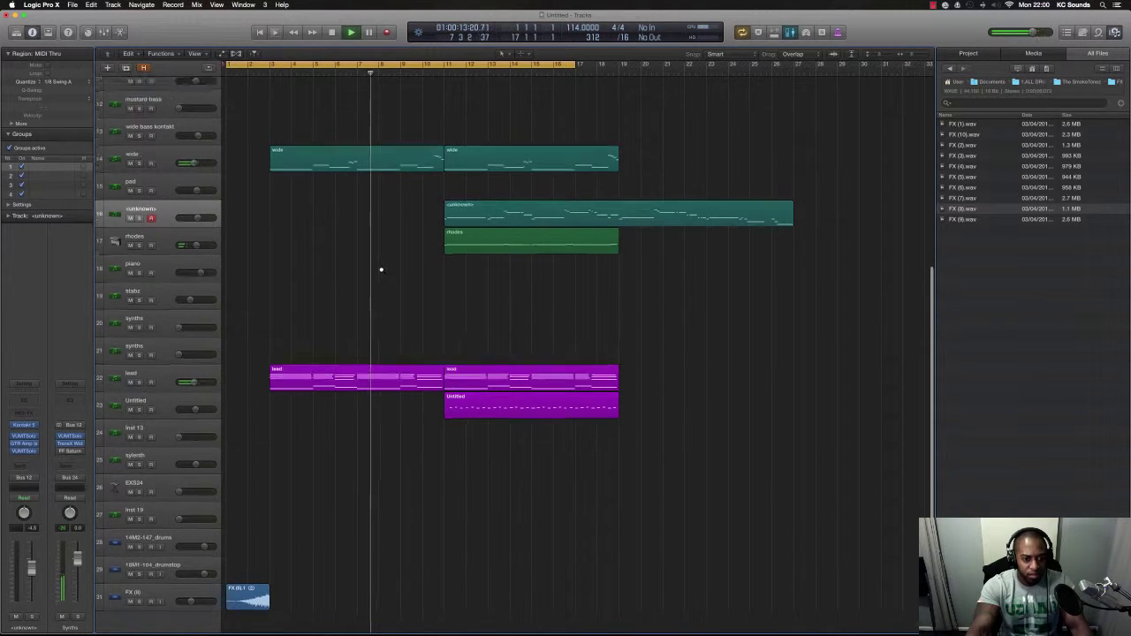
{"action": "key", "text": "super+Up"}
{"action": "key", "text": "space"}
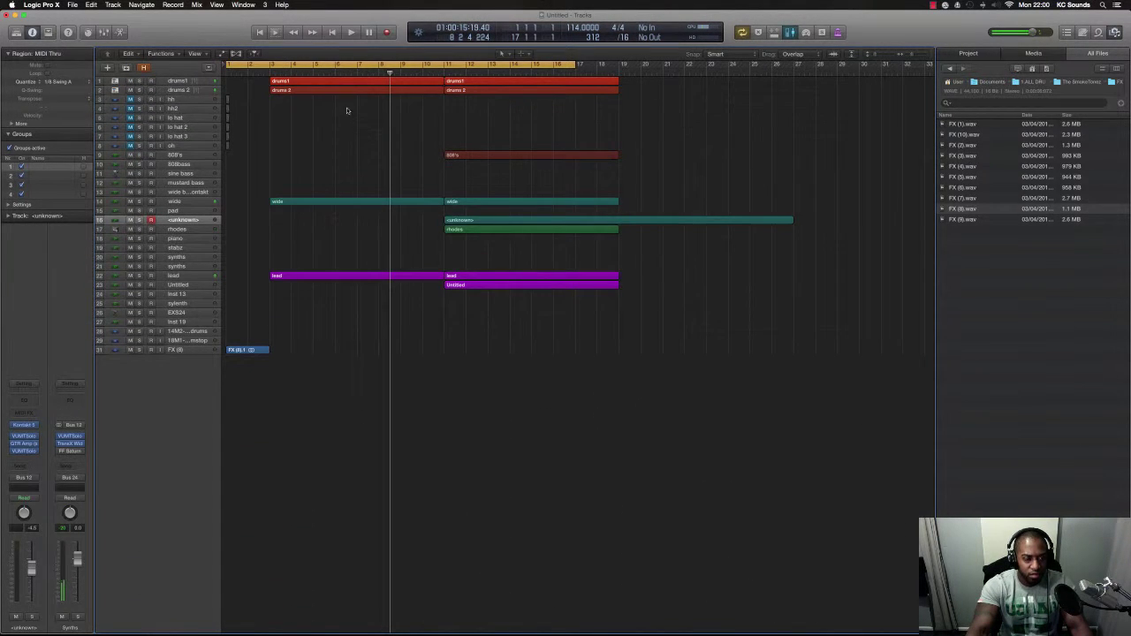
Delete the row of steady repeated notes from the first drums1 region and listen from the start of the song
{"action": "double_click", "coordinate": [352, 81]}
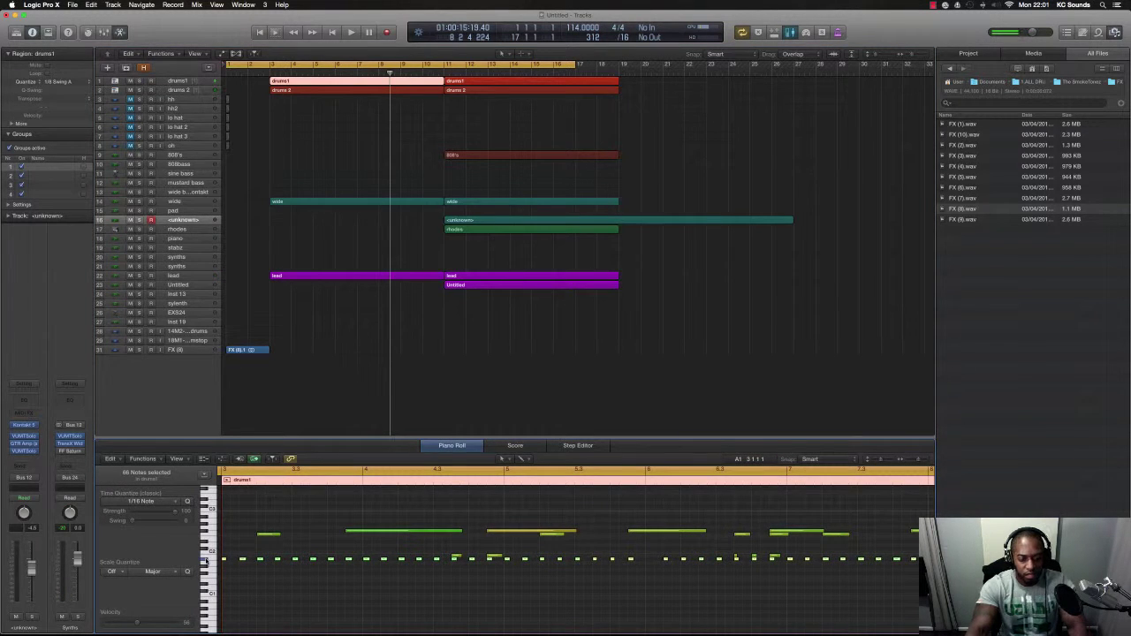
{"action": "key", "text": "Return"}
{"action": "key", "text": "space"}
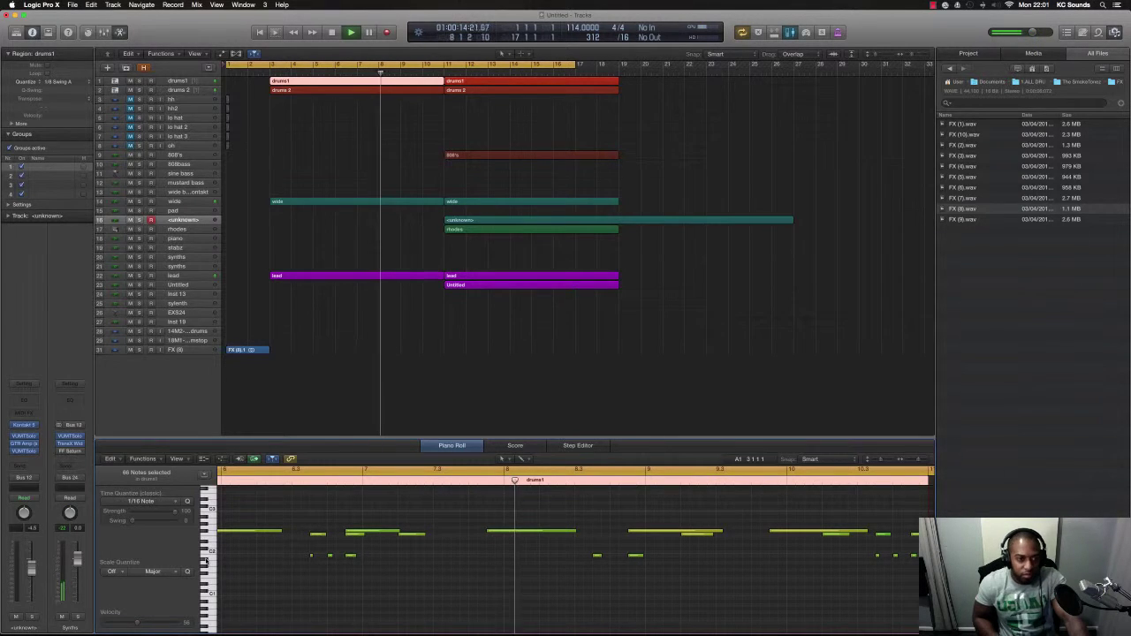
{"action": "scroll", "coordinate": [256, 567], "scroll_direction": "up", "scroll_amount": 3}
{"action": "scroll", "coordinate": [257, 567], "scroll_direction": "up", "scroll_amount": 2}
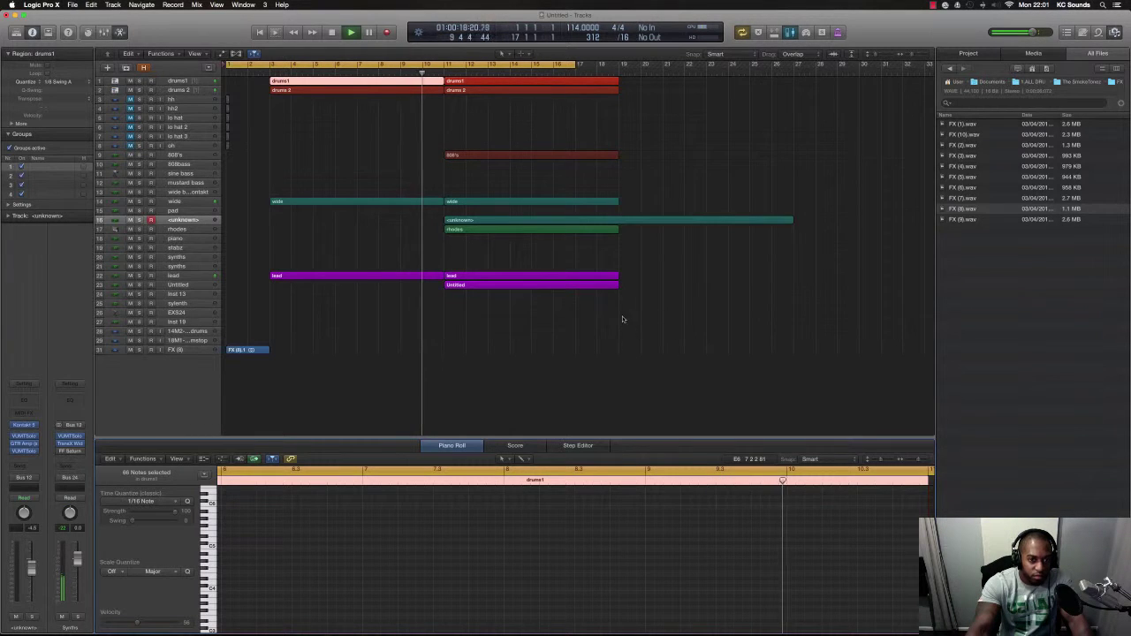
{"action": "key", "text": "space"}
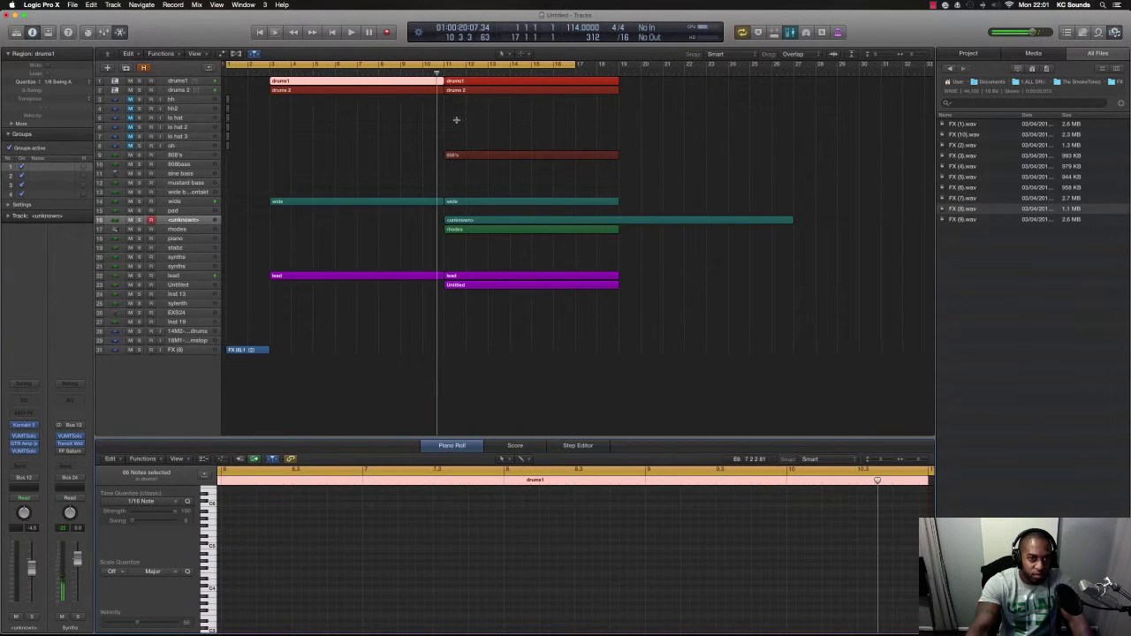
Split off and mute the short section just before bar 11 on drums1, drums 2, wide and lead, and listen from the start
{"action": "left_click_drag", "start_coordinate": [442, 77], "coordinate": [442, 291]}
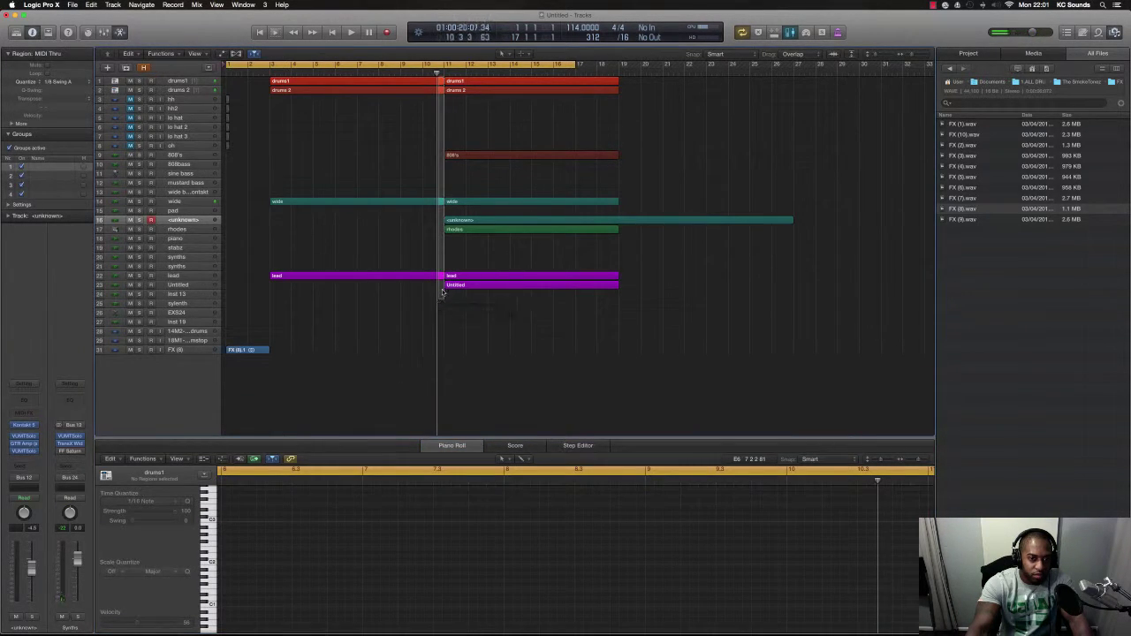
{"action": "left_click", "coordinate": [442, 292]}
{"action": "key", "text": "Return"}
{"action": "key", "text": "space"}
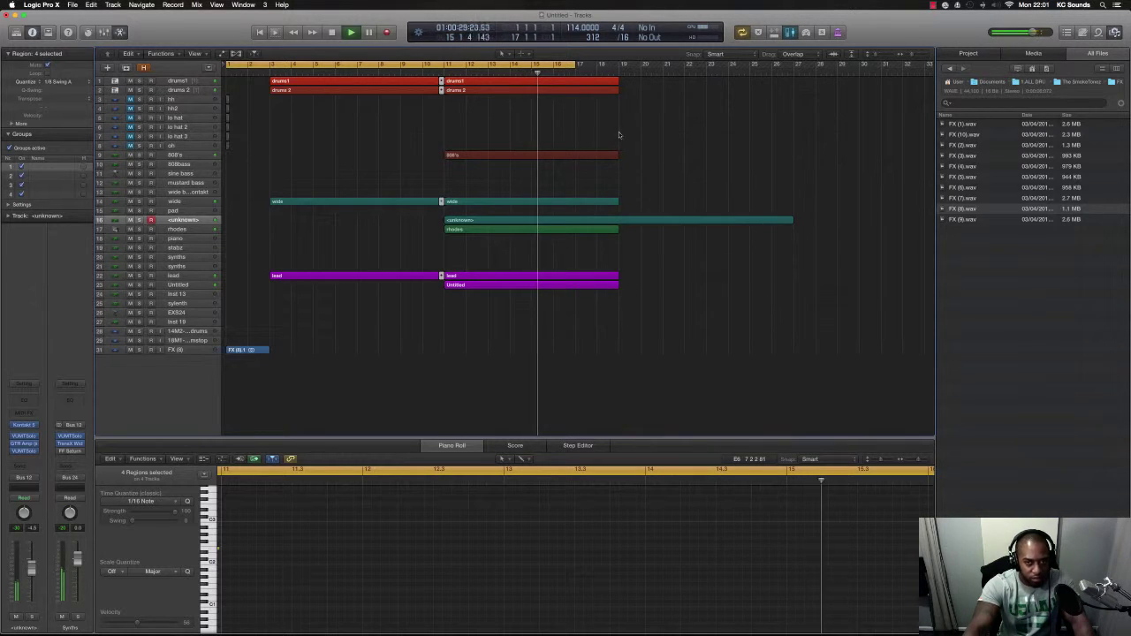
Extend the cycle range to bar 19 and copy the first drums1, drums 2 and wide regions to bar 19
{"action": "left_click_drag", "start_coordinate": [579, 65], "coordinate": [618, 105]}
{"action": "left_click_drag", "start_coordinate": [431, 121], "coordinate": [681, 92]}
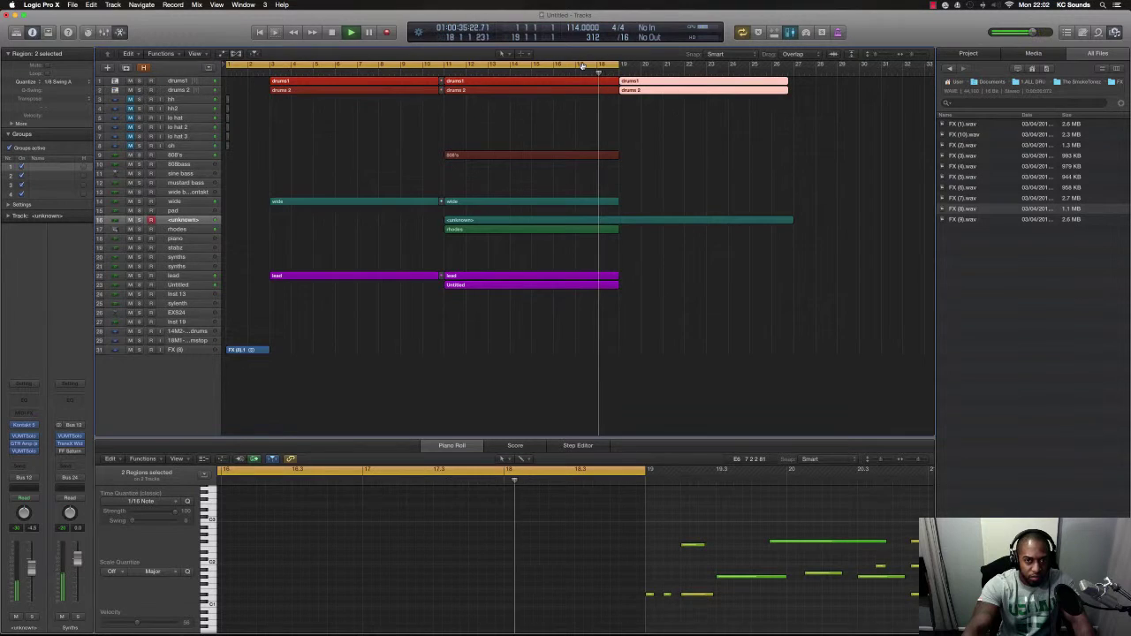
{"action": "left_click", "coordinate": [387, 205]}
{"action": "left_click_drag", "start_coordinate": [388, 205], "coordinate": [737, 202]}
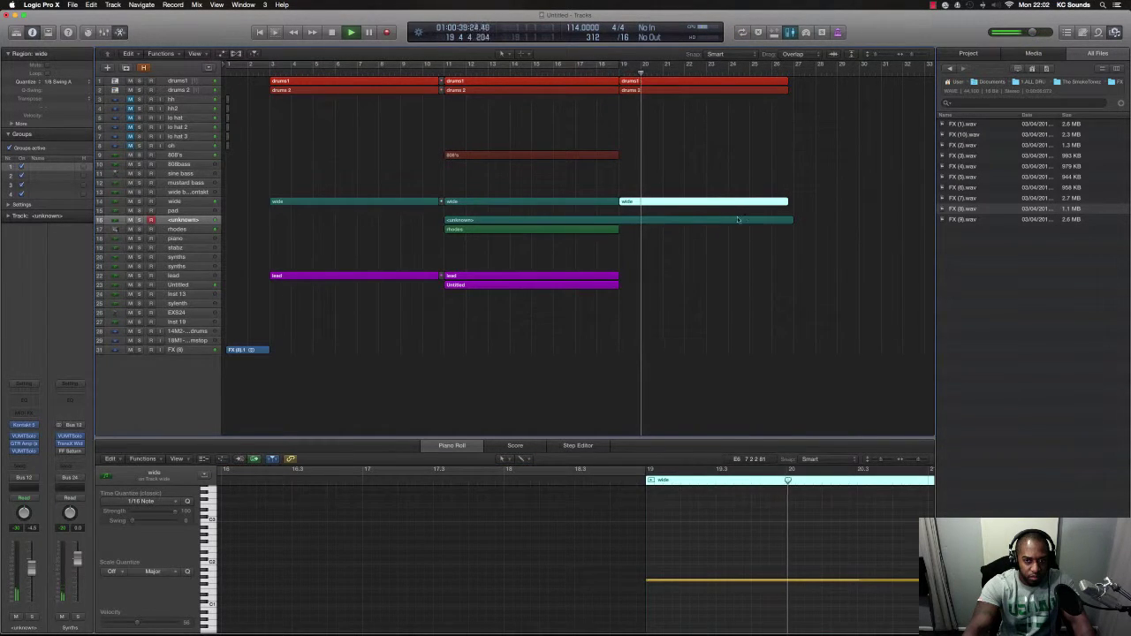
Stop playback and extend the cycle range to end at bar 27
{"action": "left_click", "coordinate": [483, 231]}
{"action": "left_click_drag", "start_coordinate": [485, 237], "coordinate": [451, 239]}
{"action": "left_click", "coordinate": [300, 67]}
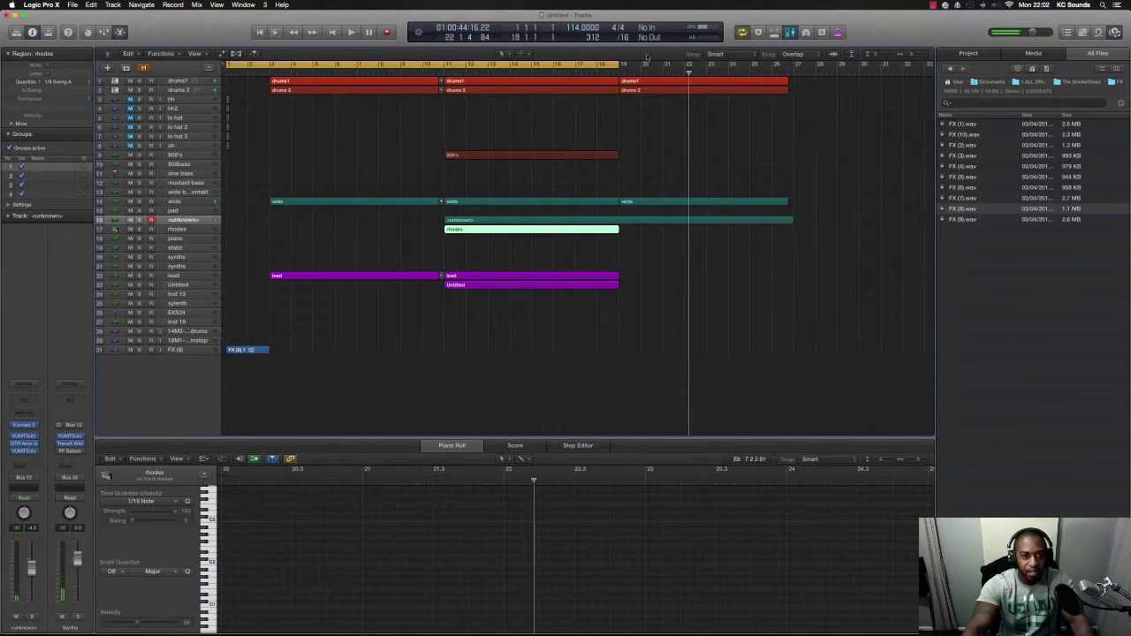
{"action": "left_click_drag", "start_coordinate": [616, 67], "coordinate": [771, 77]}
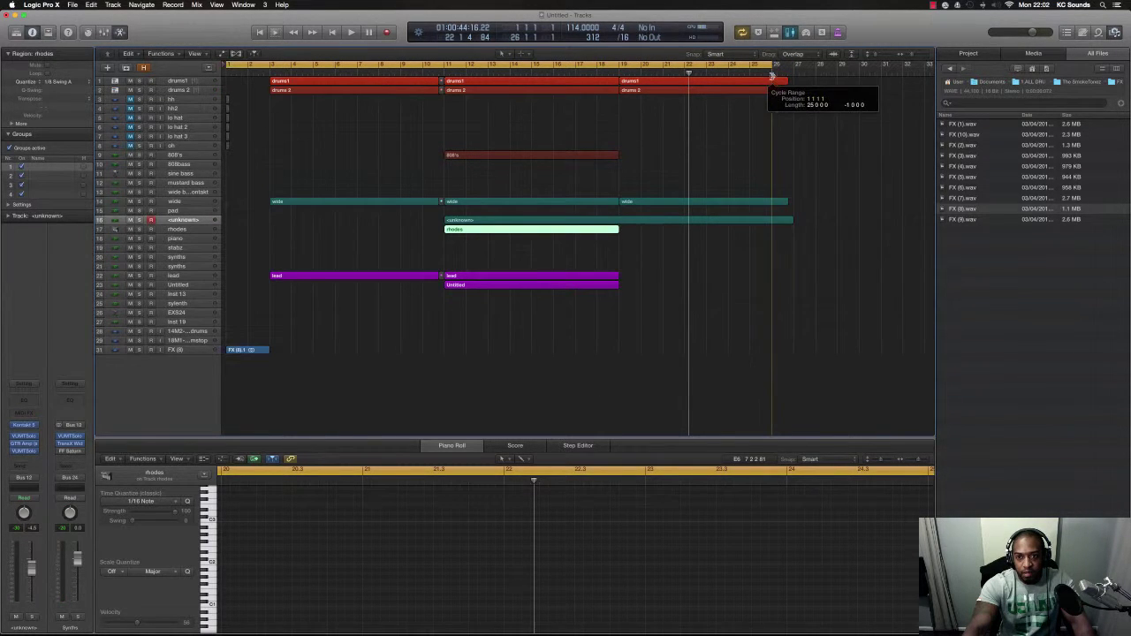
{"action": "key", "text": "super+Left"}
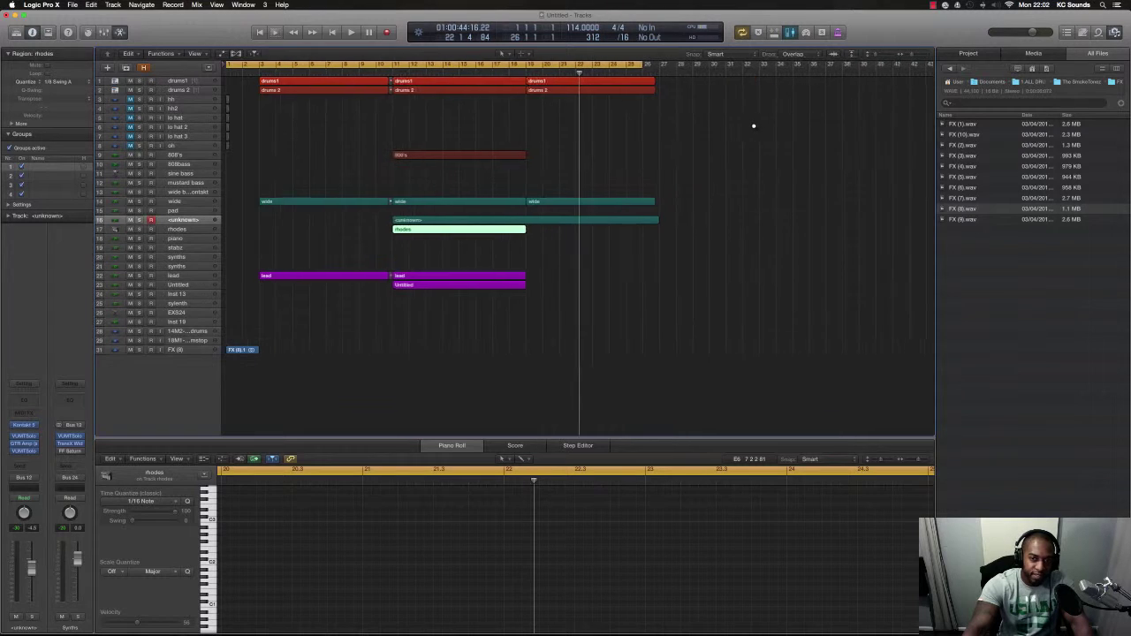
{"action": "left_click_drag", "start_coordinate": [622, 66], "coordinate": [636, 72]}
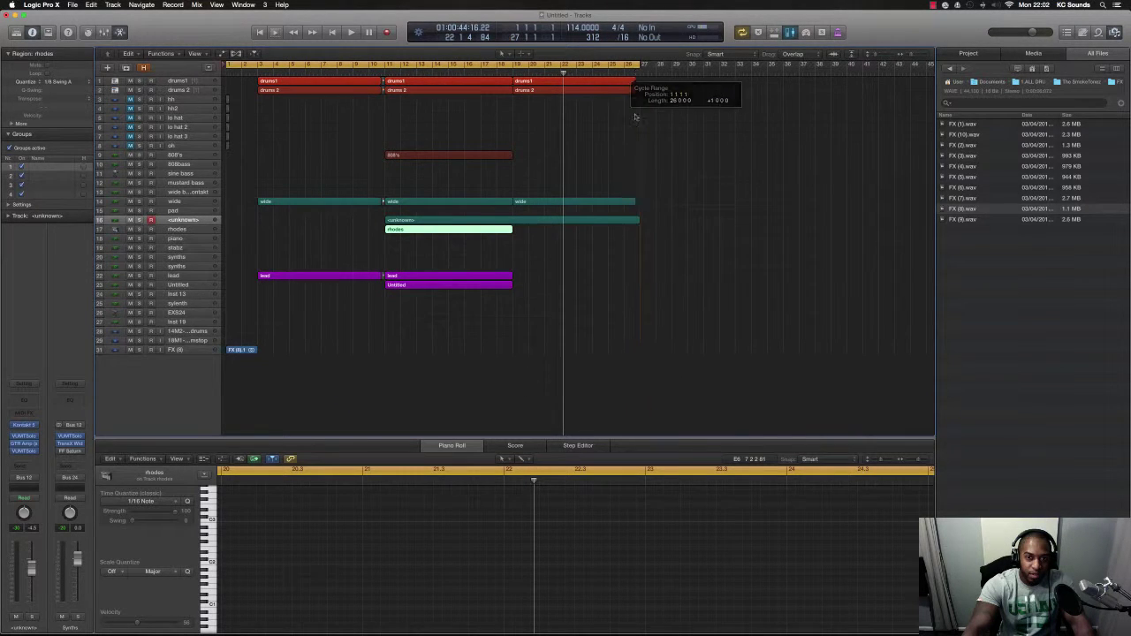
{"action": "key", "text": "super+Up"}
{"action": "scroll", "coordinate": [633, 71], "scroll_direction": "left", "scroll_amount": 1}
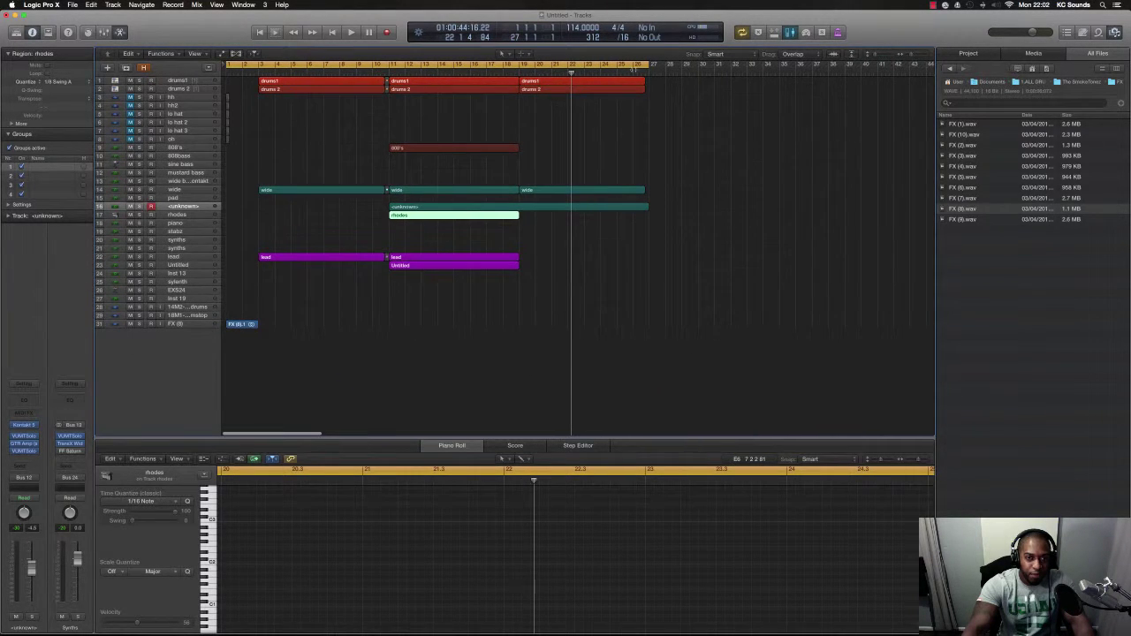
{"action": "left_click_drag", "start_coordinate": [649, 66], "coordinate": [651, 65]}
{"action": "key", "text": "super+Up"}
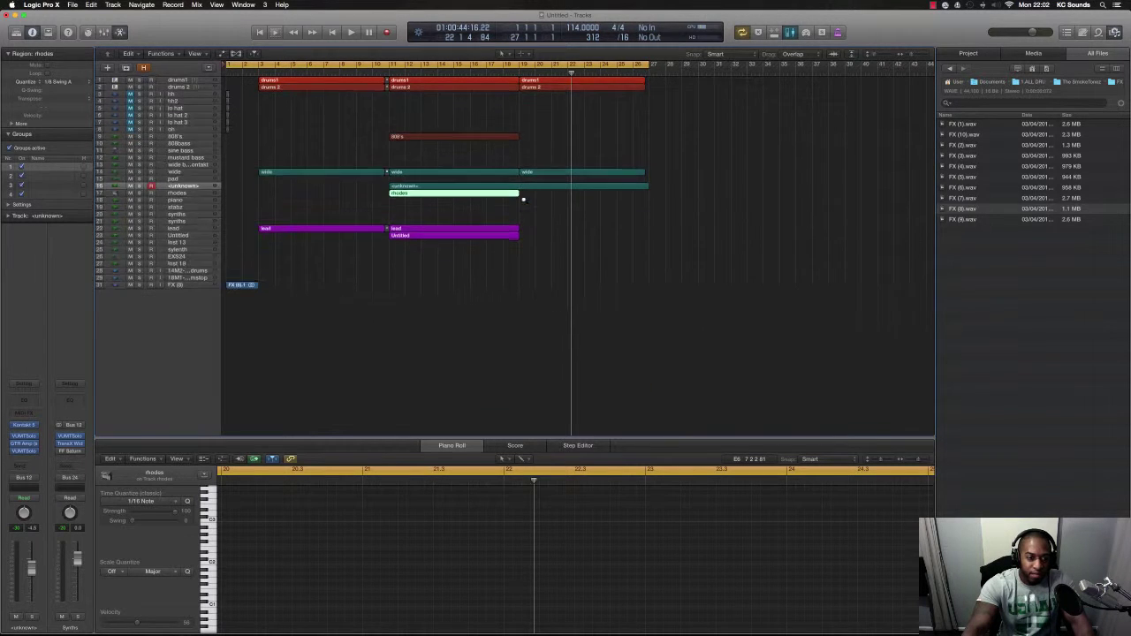
{"action": "key", "text": "super+Left"}
{"action": "key", "text": "super+Down"}
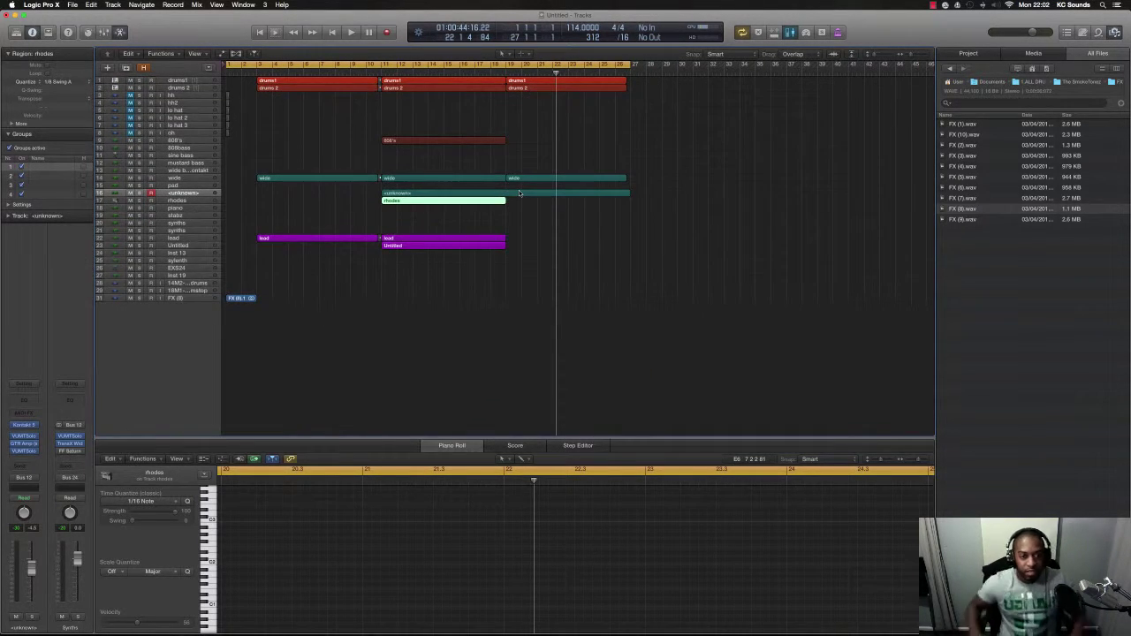